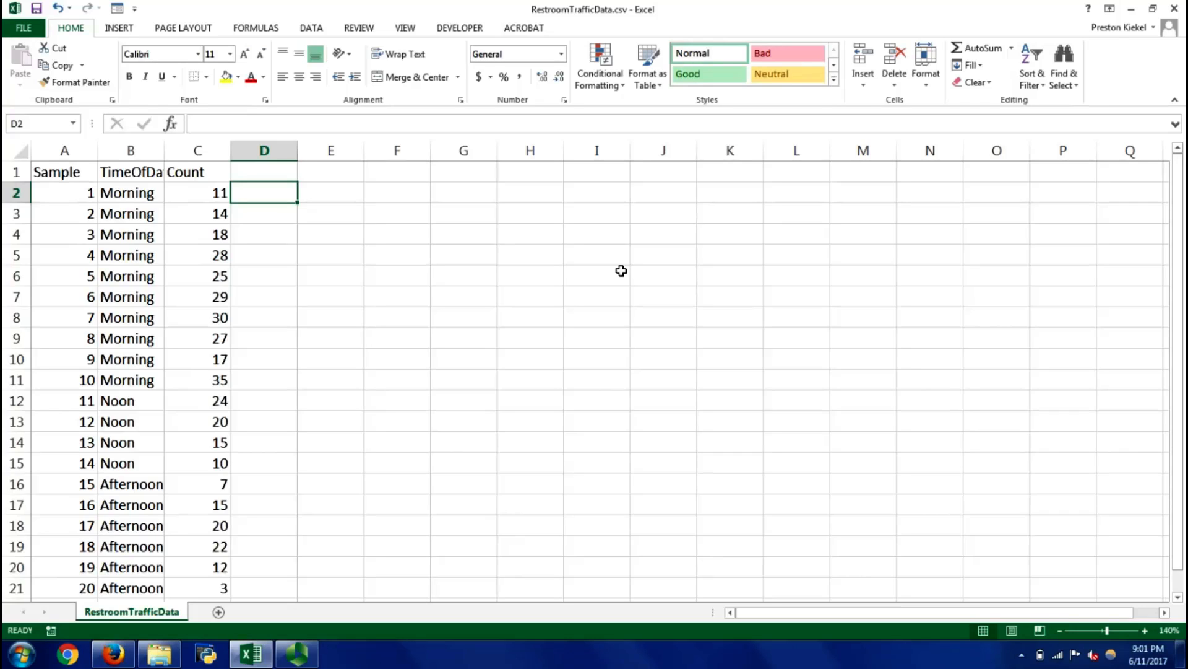
# Look through the TimeOfDay and Count columns of the restroom traffic data
pyautogui.press('Up')
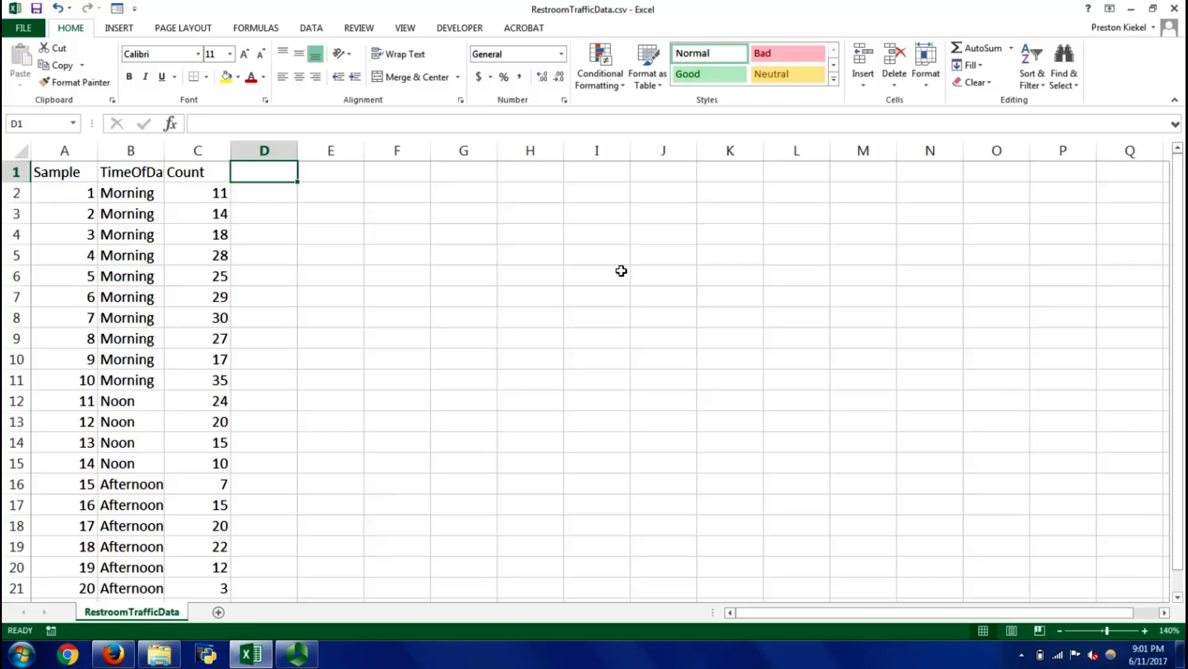
pyautogui.press('Left')
pyautogui.press('Left')
pyautogui.press('Left')
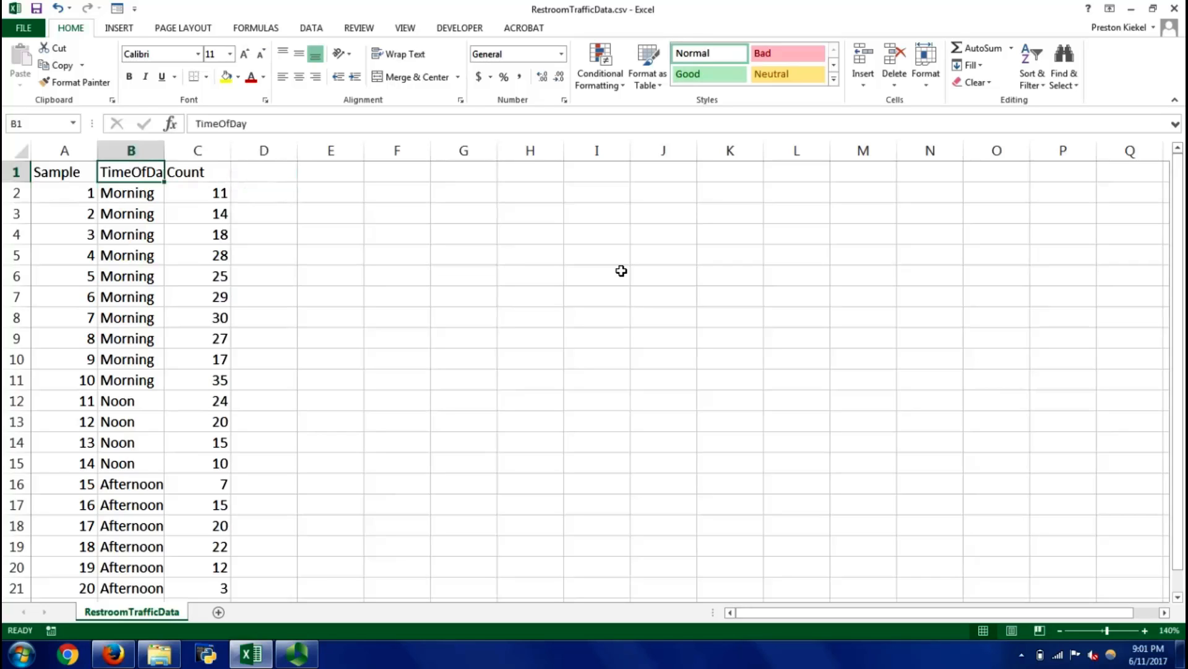
pyautogui.hotkey('ctrl', 'Down')
pyautogui.press('Right')
pyautogui.hotkey('ctrl', 'Up')
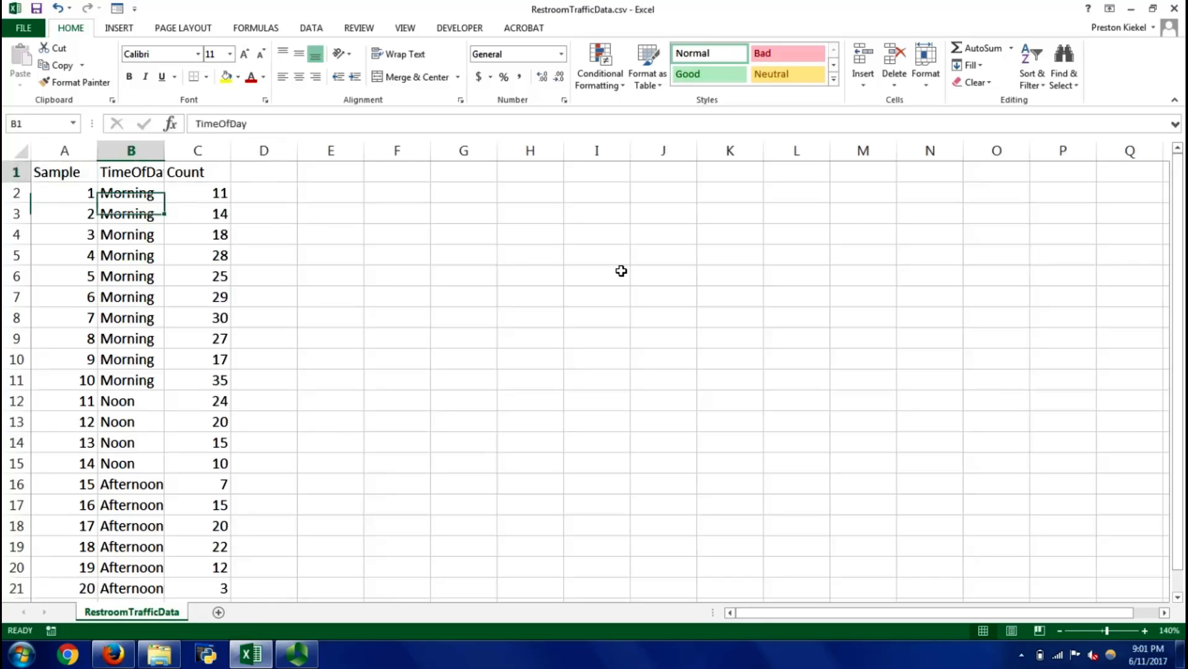
pyautogui.press('Down')
pyautogui.press('Down')
pyautogui.press('Down')
pyautogui.press('Down')
pyautogui.press('Down')
pyautogui.press('Down')
pyautogui.press('Down')
pyautogui.press('Down')
pyautogui.press('Down')
pyautogui.press('Down')
pyautogui.press('Down')
pyautogui.press('Down')
pyautogui.press('Down')
pyautogui.press('Down')
pyautogui.press('Down')
pyautogui.press('Down')
pyautogui.press('Down')
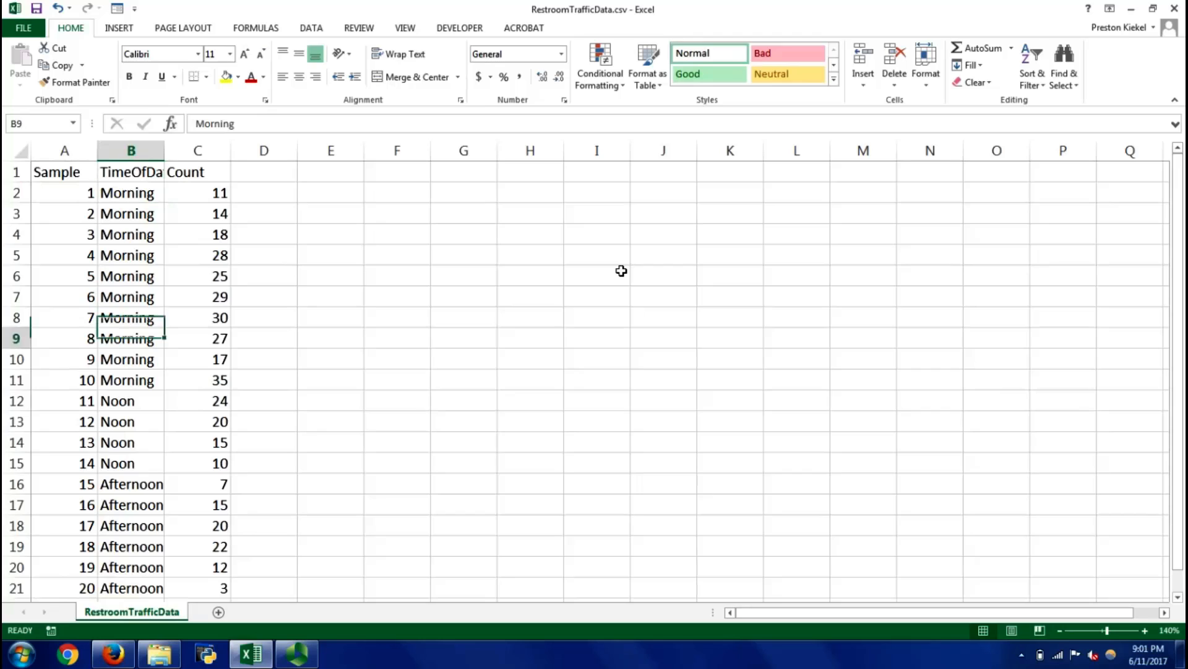
pyautogui.hotkey('ctrl', 'Down')
pyautogui.press('Right')
pyautogui.hotkey('ctrl', 'Up')
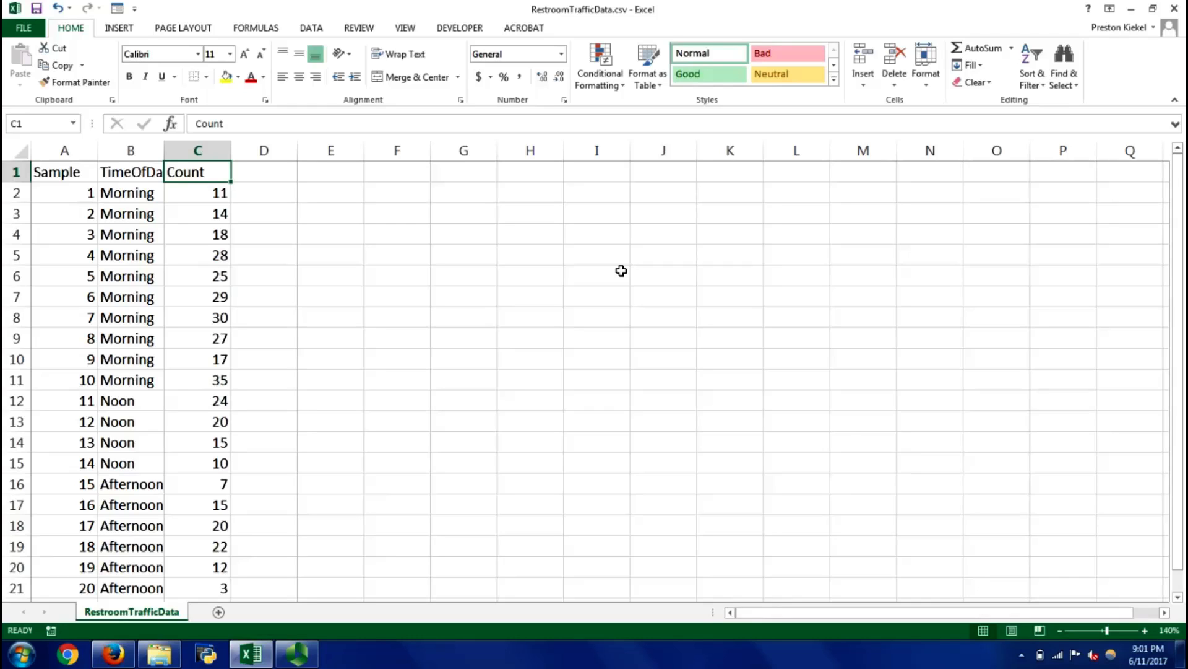
# Enter the null hypothesis "H0: All mu's are equal for the three times of day" in cell I1
pyautogui.press('Right')
pyautogui.press('Right')
pyautogui.press('Right')
pyautogui.press('Right')
pyautogui.press('Right')
pyautogui.press('Right')
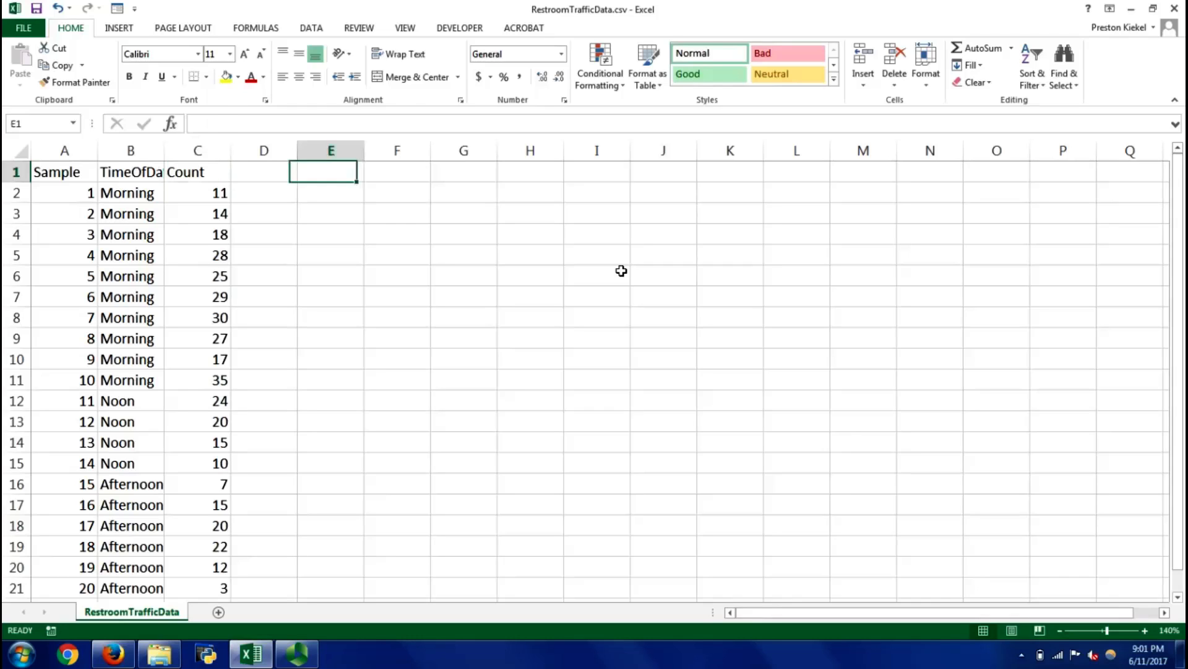
pyautogui.write('H0:')
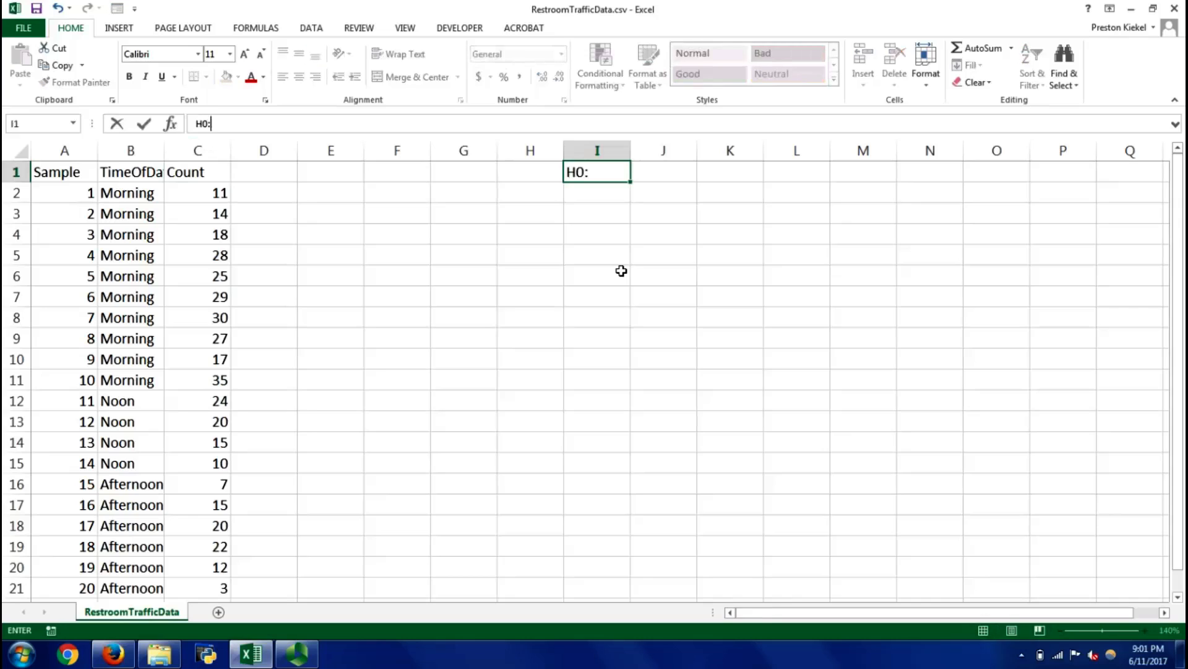
pyautogui.write(" All mu's are equal ")
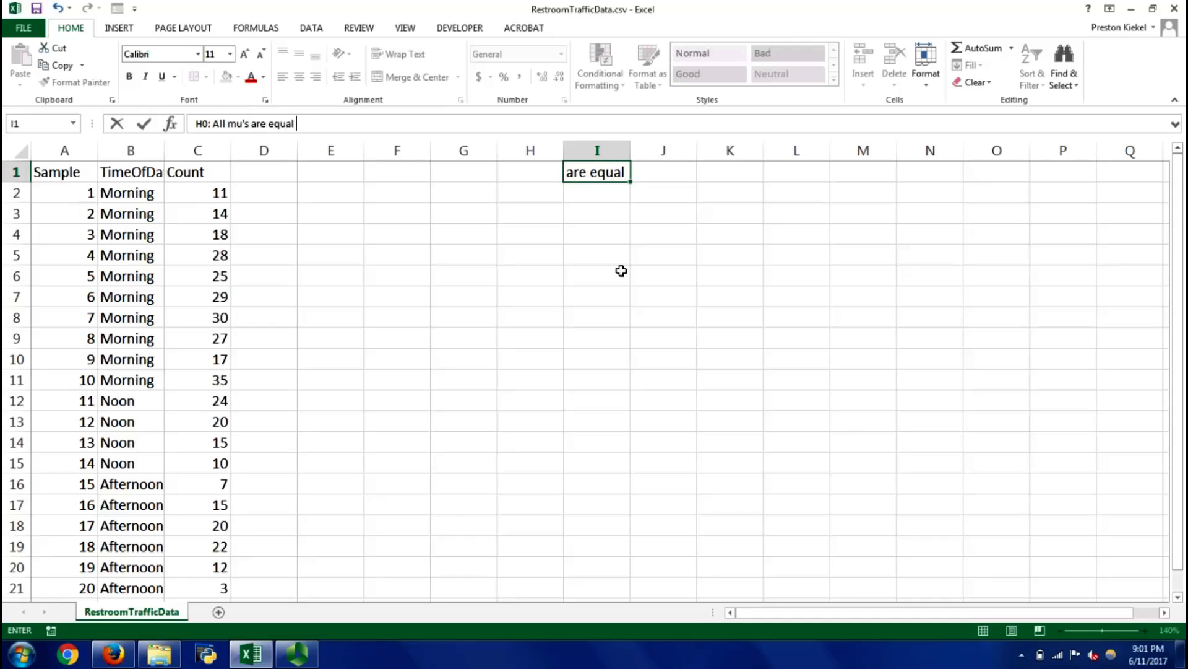
pyautogui.write('for the threee tim')
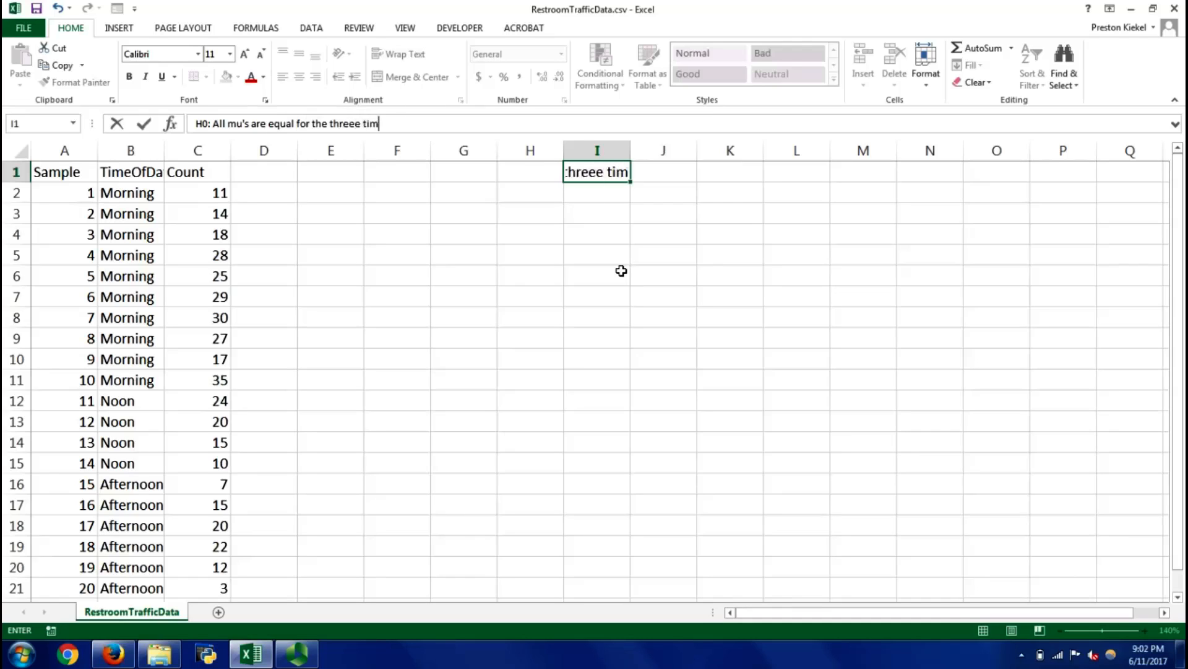
pyautogui.press('BackSpace')
pyautogui.press('BackSpace')
pyautogui.press('BackSpace')
pyautogui.press('BackSpace')
pyautogui.press('BackSpace')
pyautogui.write('times of day')
pyautogui.press('Return')
# Enter the alternative hypothesis "H1: At least one pair of mu's is different" in cell I2
pyautogui.write('H1')
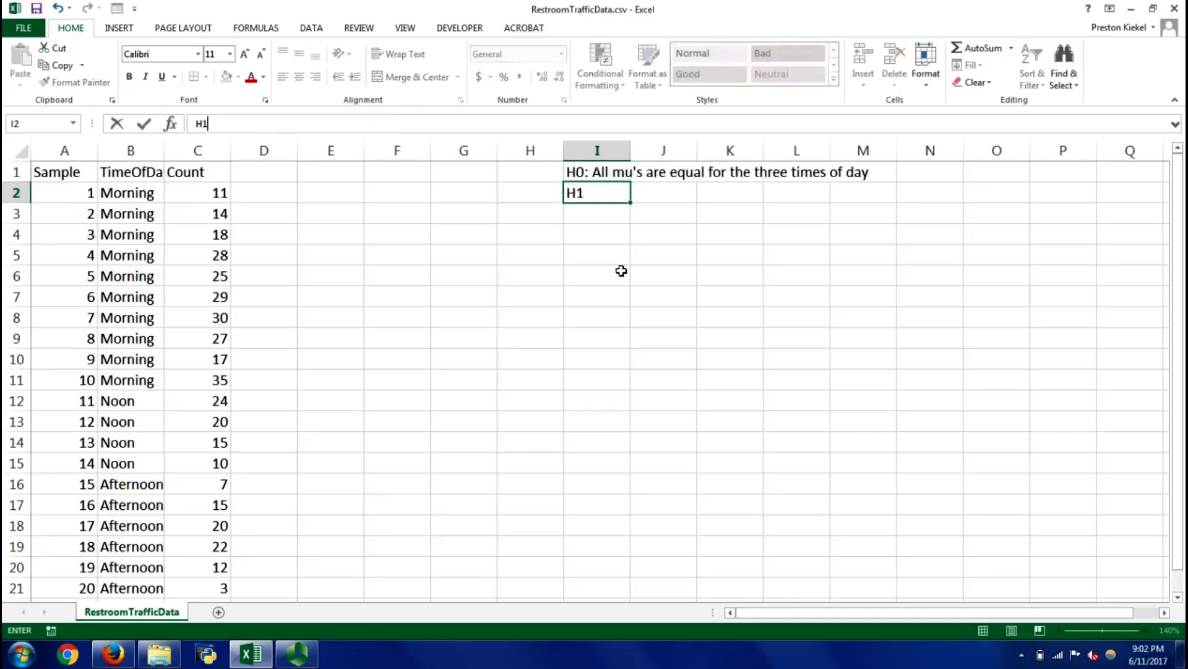
pyautogui.write(': At least ')
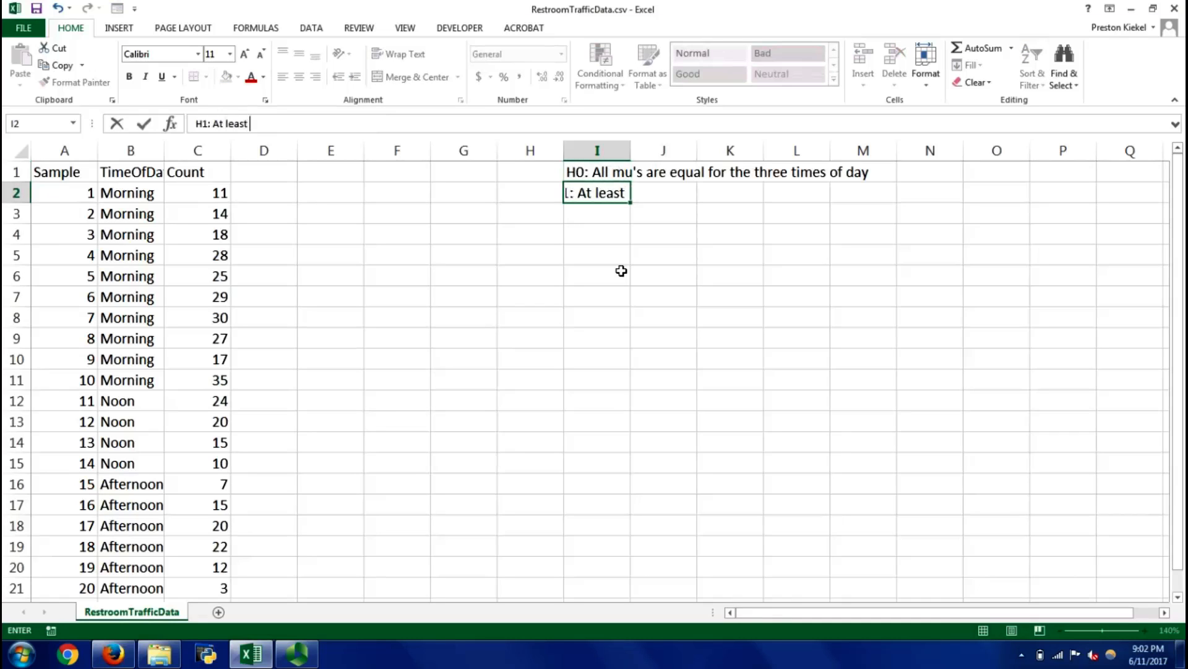
pyautogui.write("one pair of mu's is diff")
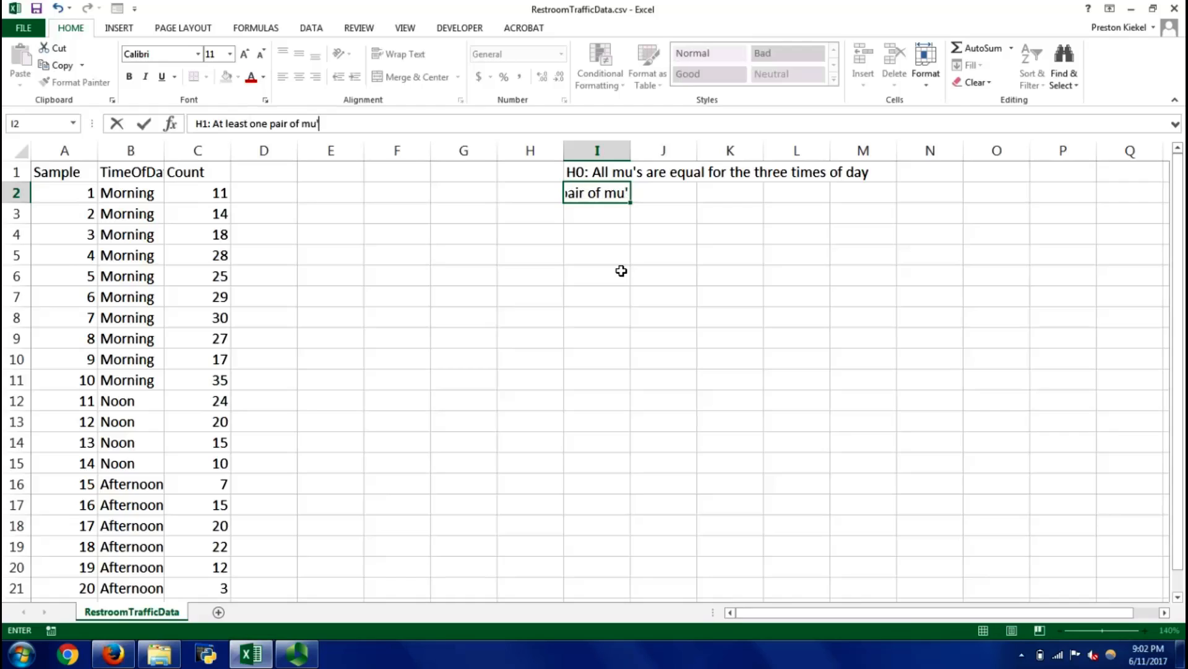
pyautogui.write('erent')
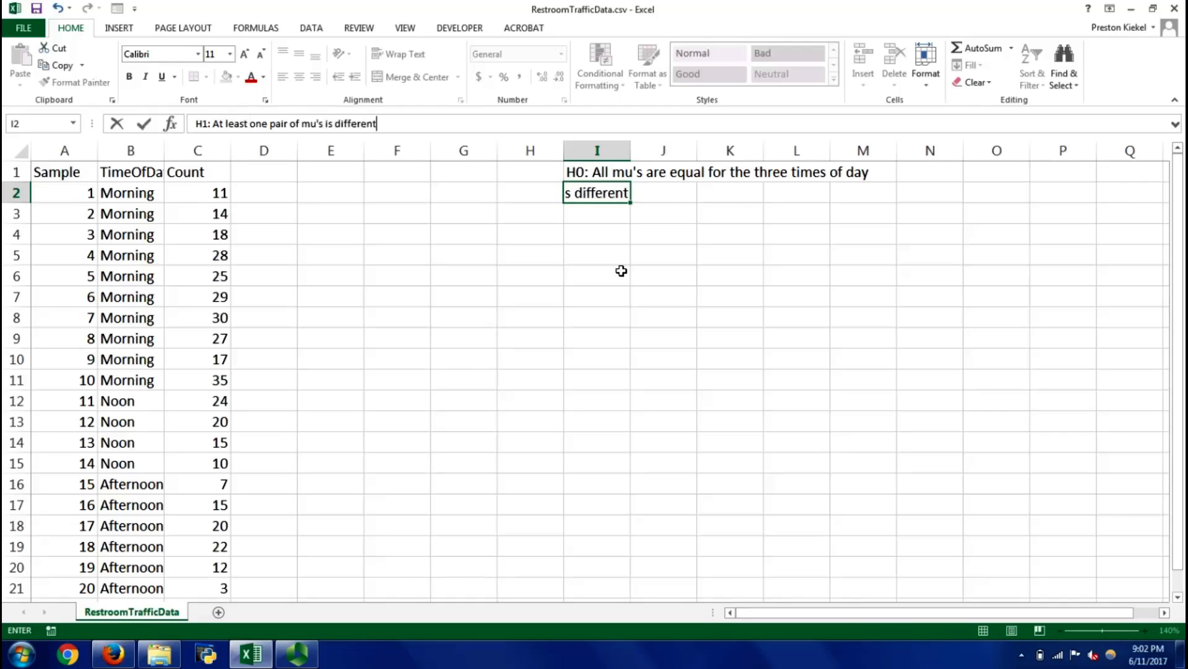
pyautogui.press('Return')
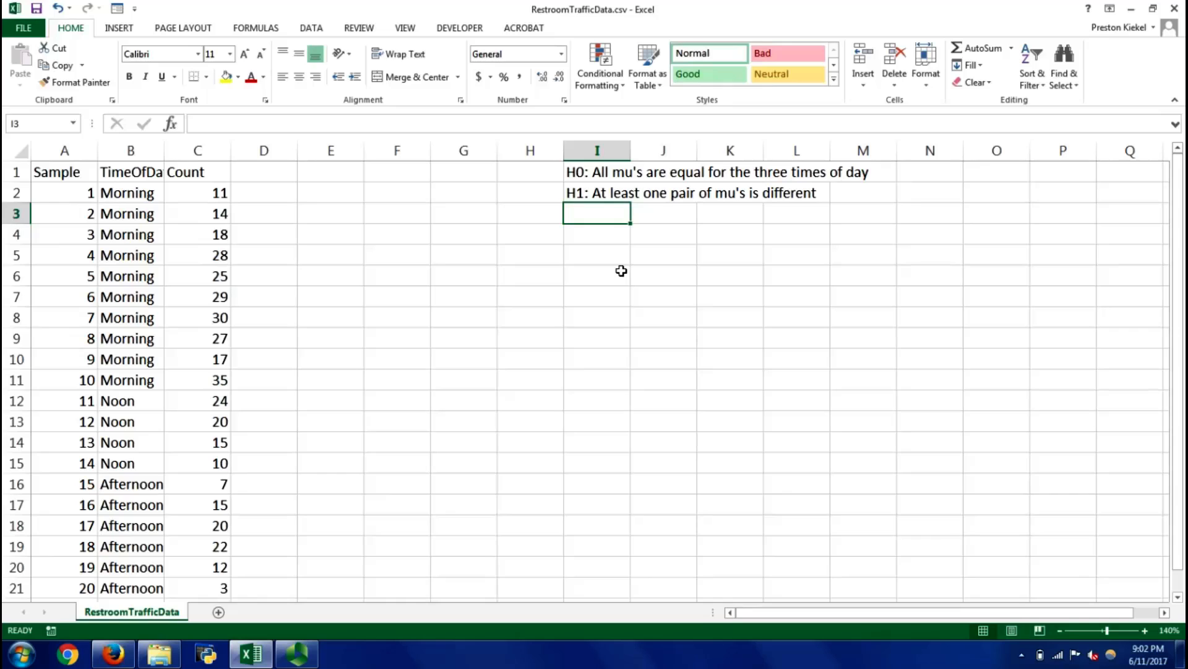
# Label cell I3 "alpha" and enter the significance level 0.05 in J3
pyautogui.write('alpha')
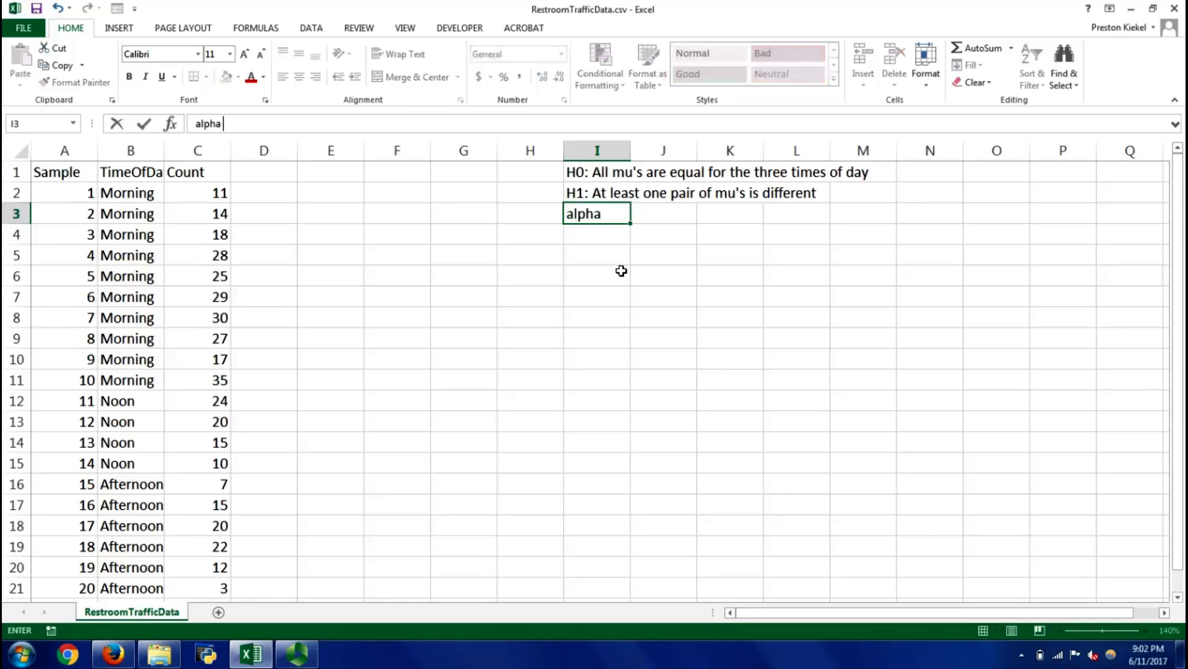
pyautogui.press('Tab')
pyautogui.write('0.05')
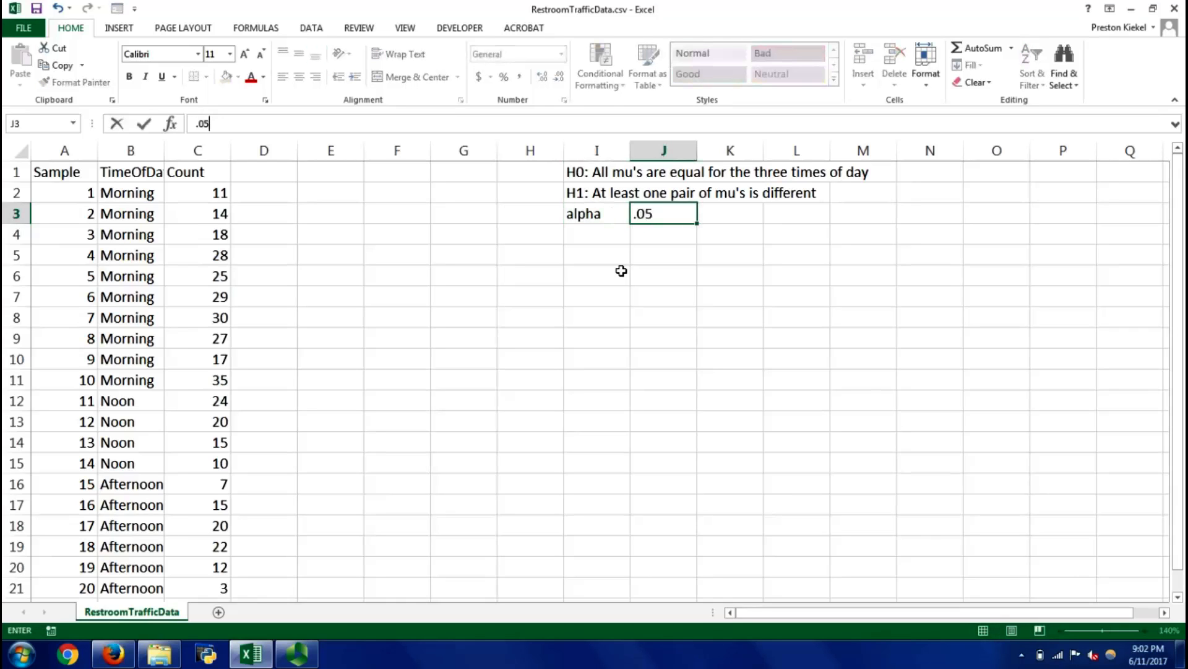
pyautogui.press('Return')
pyautogui.press('Return')
# Start the ANOVA table with the heading "Source" in cell I5
pyautogui.hotkey('ctrl', 'Left')
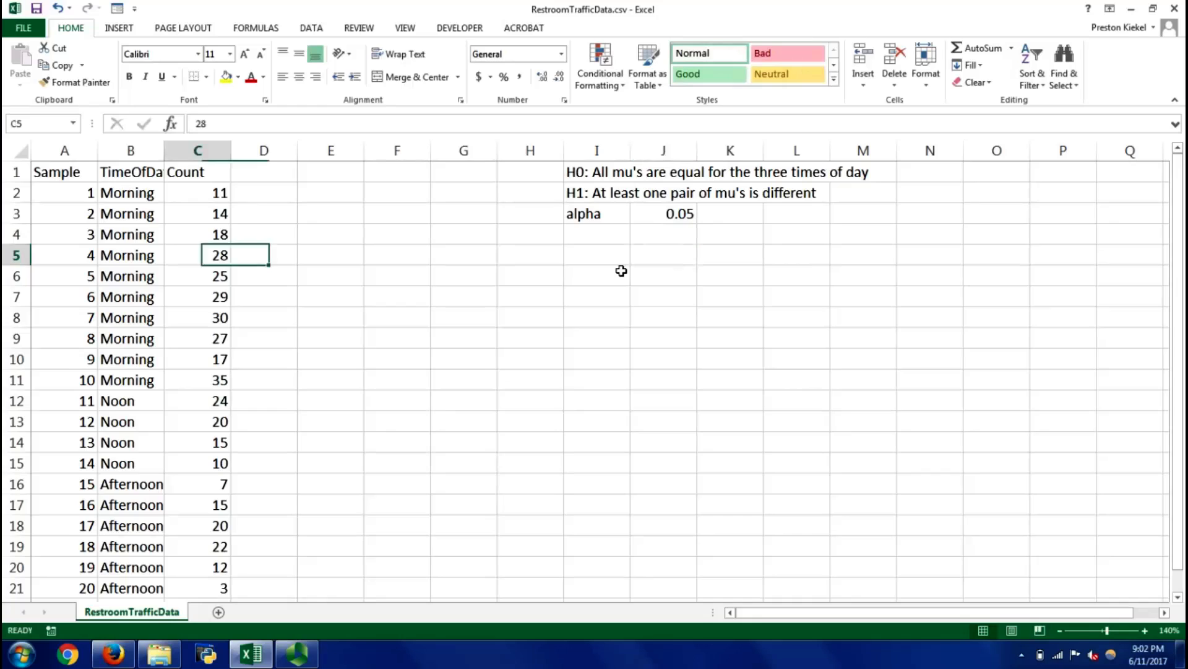
pyautogui.press('Right')
pyautogui.hotkey('ctrl', 'Up')
pyautogui.press('Down')
pyautogui.press('Down')
pyautogui.press('Down')
pyautogui.press('Right')
pyautogui.press('Right')
pyautogui.press('Right')
pyautogui.press('Right')
pyautogui.press('Right')
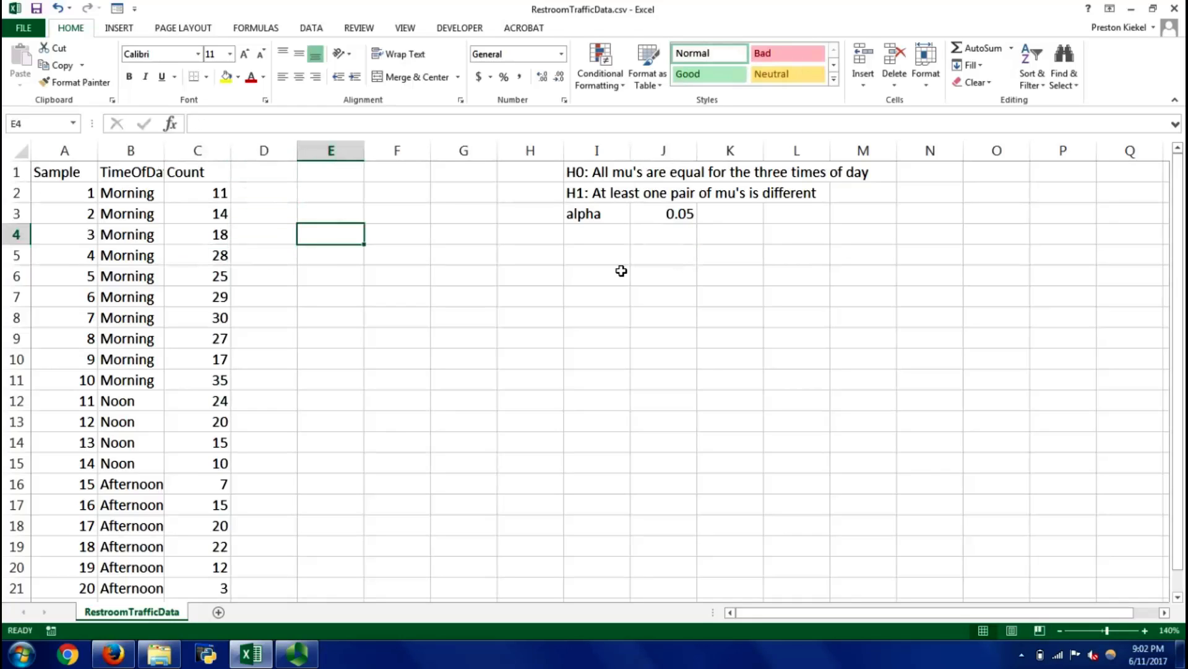
pyautogui.press('Down')
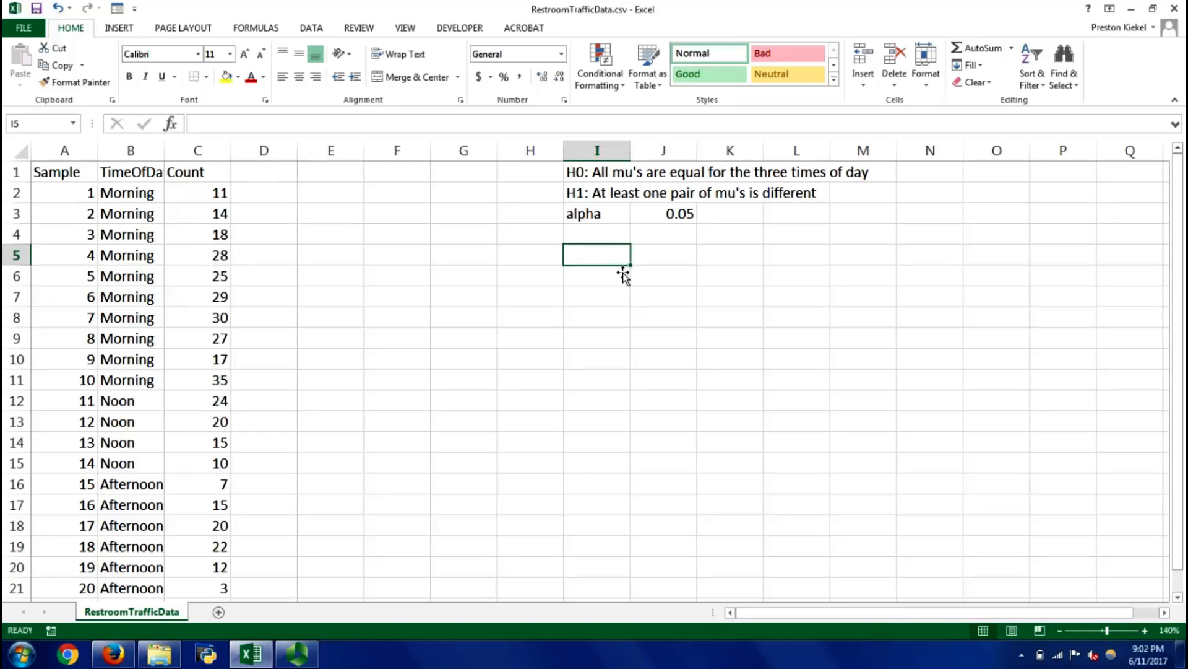
pyautogui.write('Source')
pyautogui.press('Return')
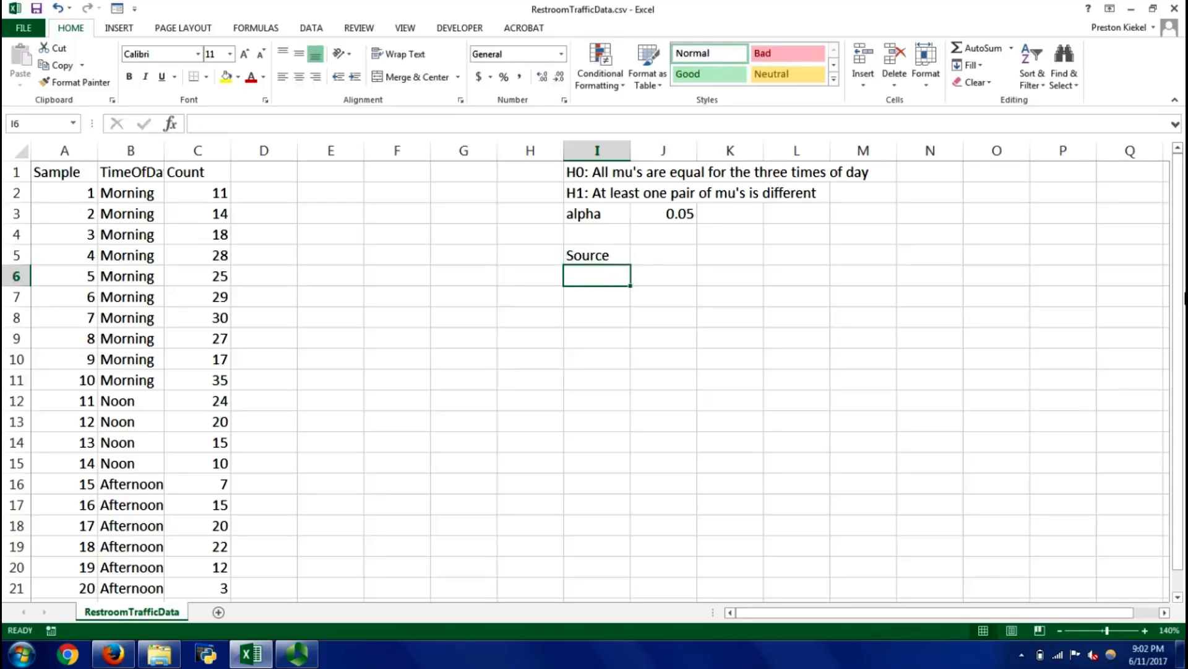
# Enter the row label "BG/treatment/factor" in cell I6 under the Source heading
pyautogui.write('BG')
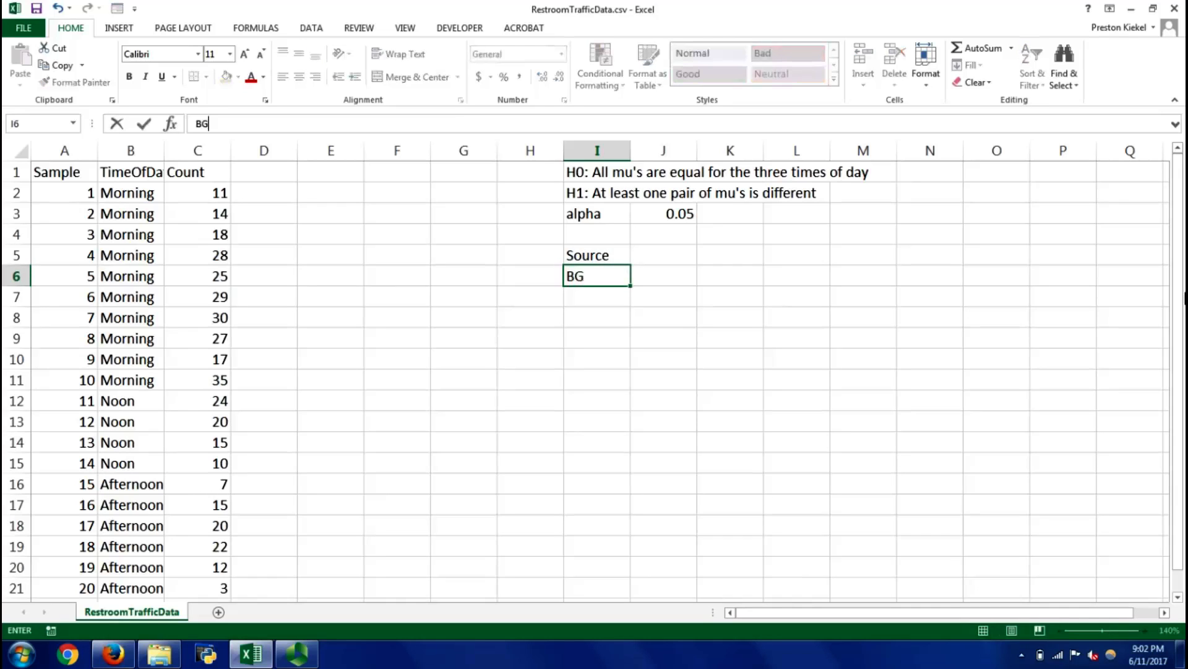
pyautogui.press('Return')
pyautogui.press('Up')
pyautogui.write('BG/treatment/')
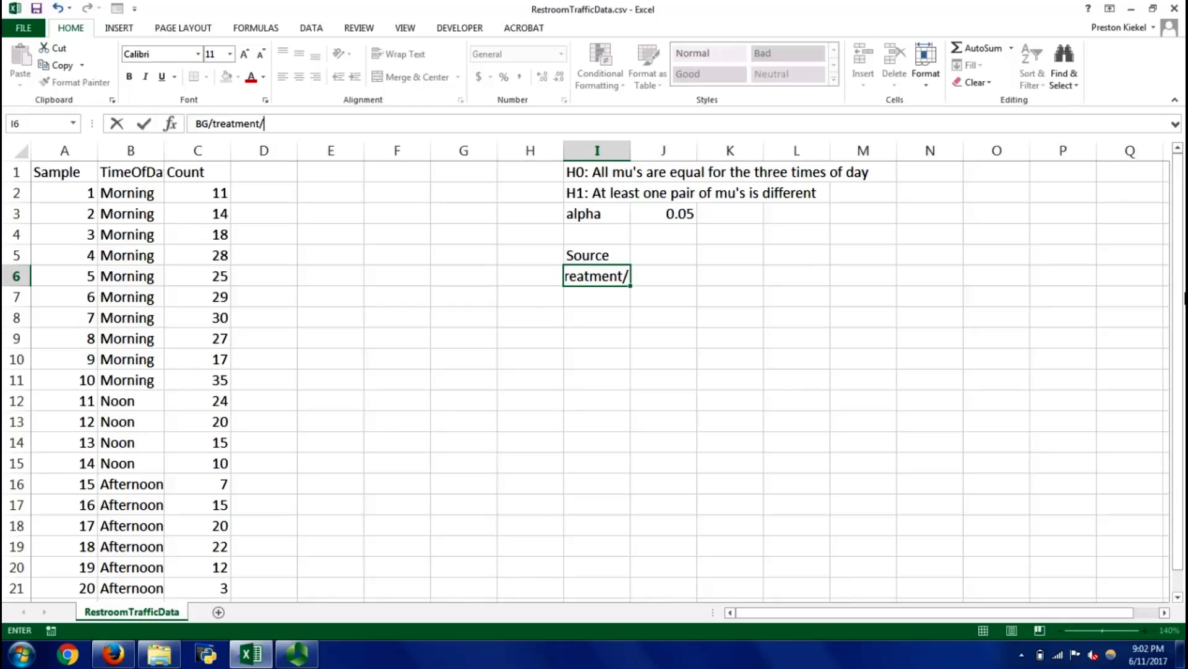
pyautogui.write('factor')
pyautogui.press('Return')
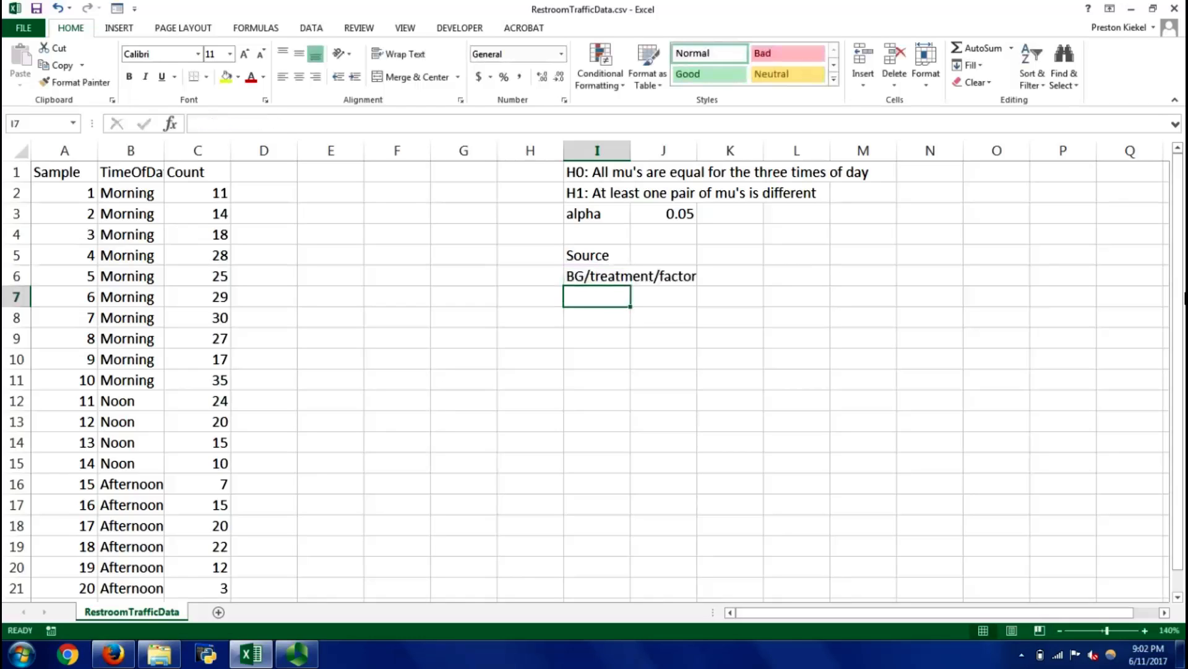
# Enter the row label "WG/error/residual" in cell I7
pyautogui.write('WV')
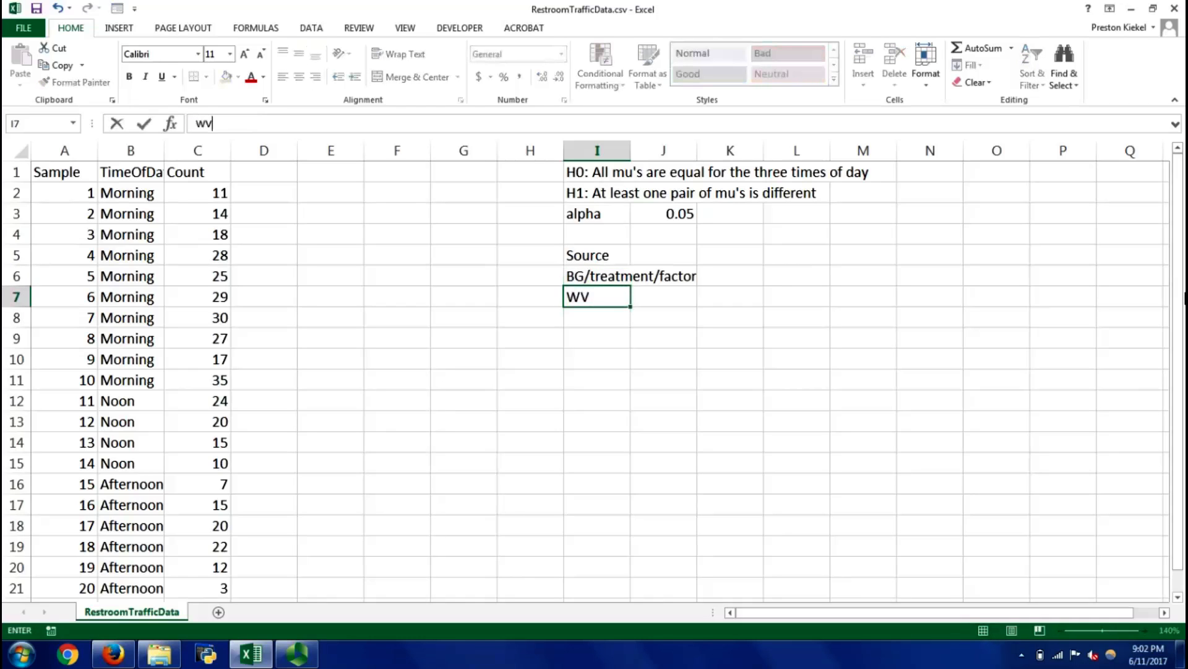
pyautogui.press('BackSpace')
pyautogui.write('G/error/')
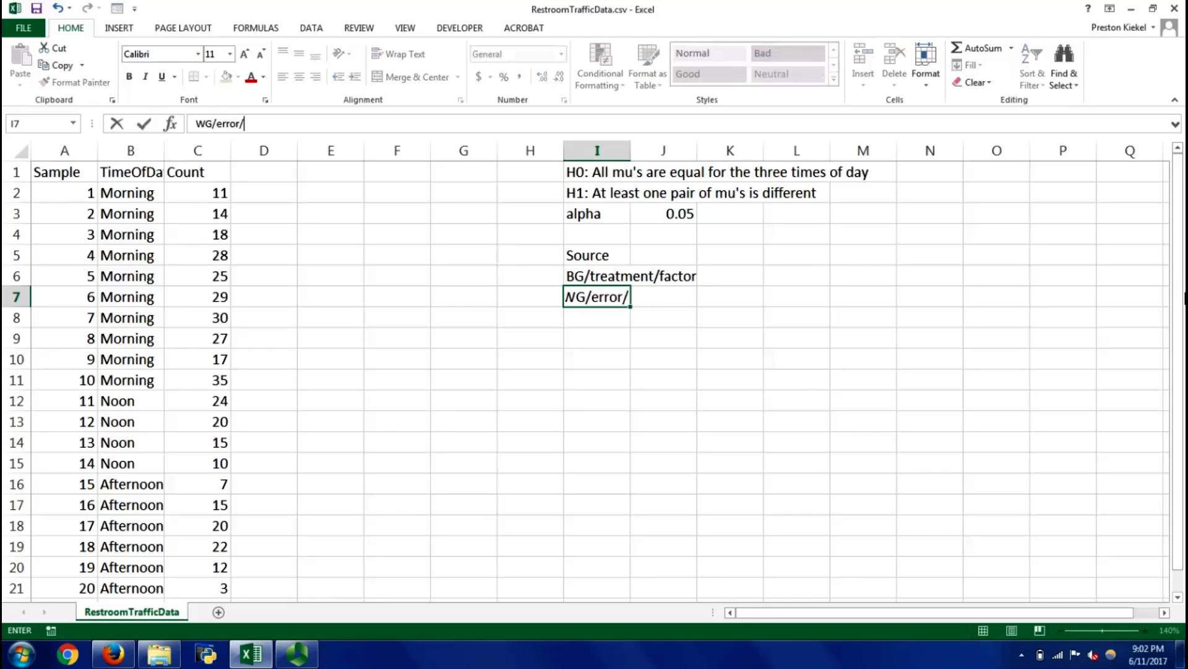
pyautogui.write('residual')
pyautogui.press('Return')
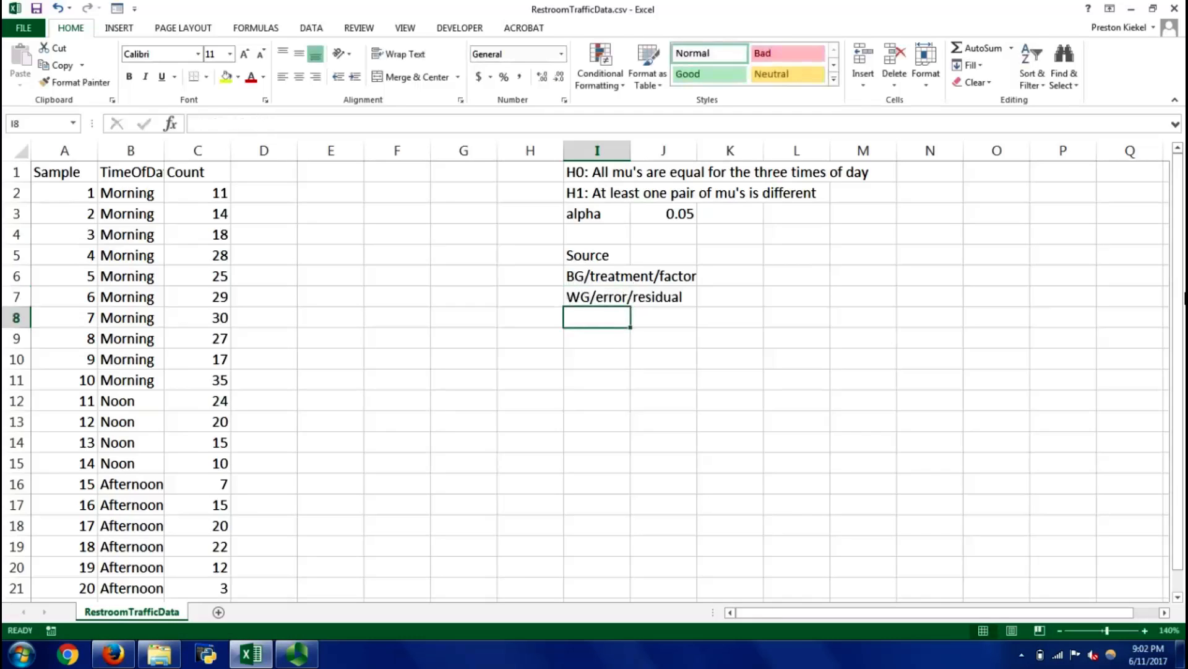
# Enter the row label "Total" in cell I8 and widen column I to fit the source labels
pyautogui.write('Total')
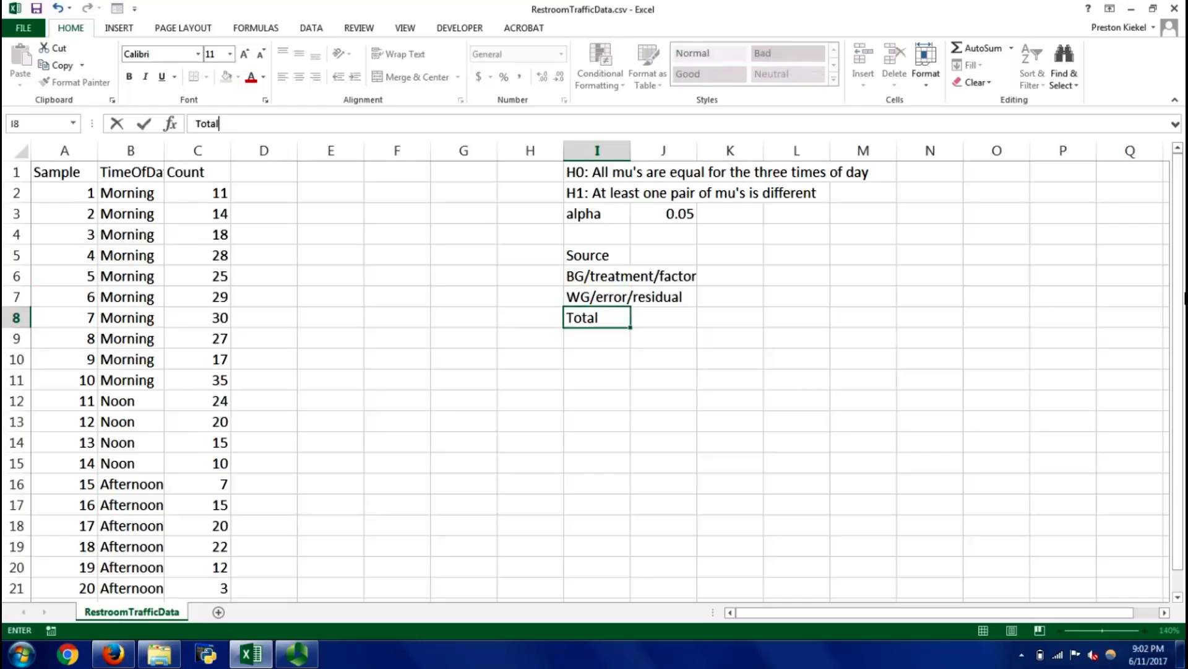
pyautogui.press('Up')
pyautogui.press('Up')
pyautogui.press('Up')
pyautogui.press('Right')
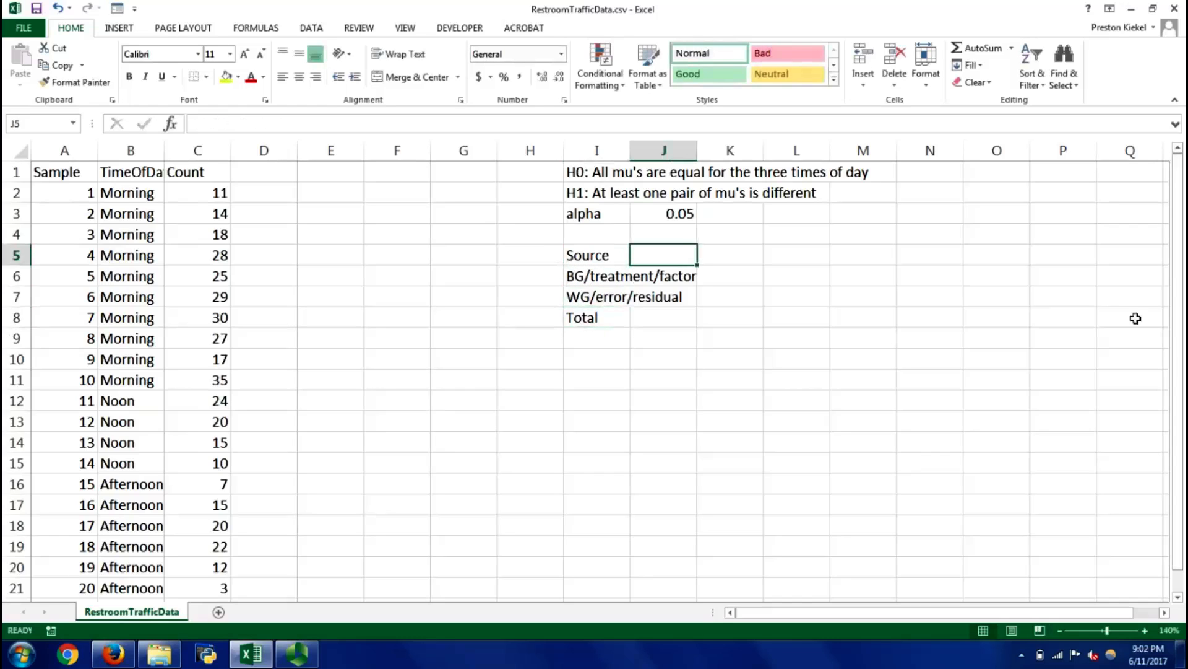
pyautogui.moveTo(630, 152); pyautogui.dragTo(714, 150)
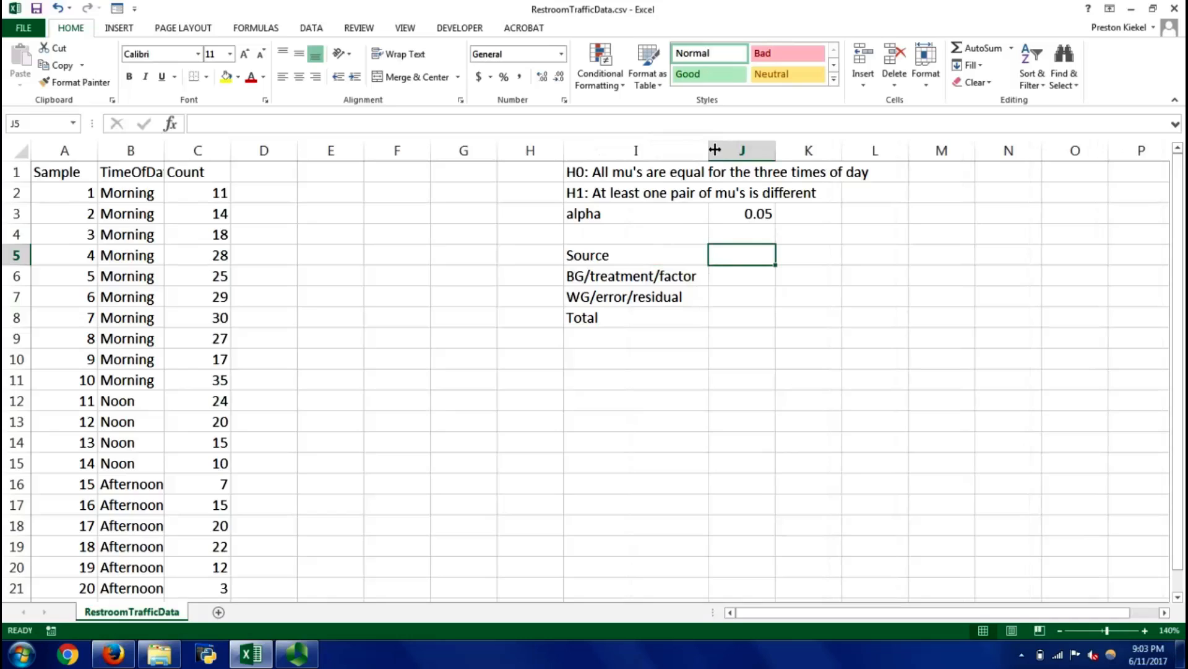
# Enter the ANOVA table headings df, SS, MS and F in cells J5 to M5
pyautogui.write('df')
pyautogui.press('Return')
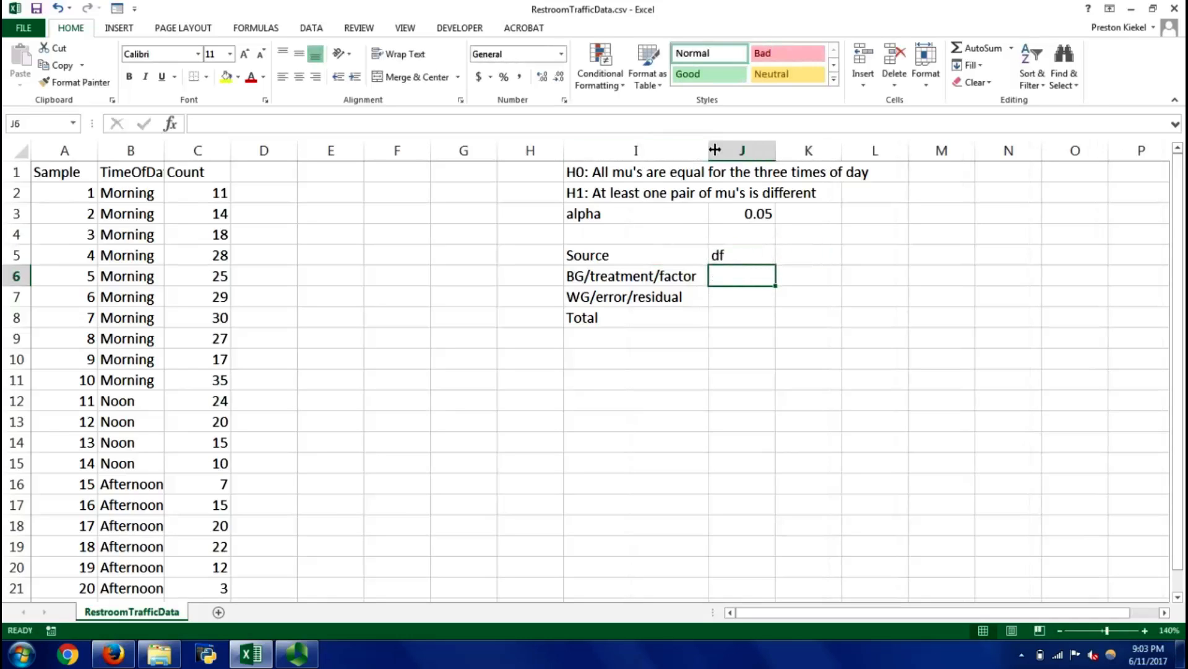
pyautogui.press('Up')
pyautogui.press('Right')
pyautogui.write('s')
pyautogui.press('BackSpace')
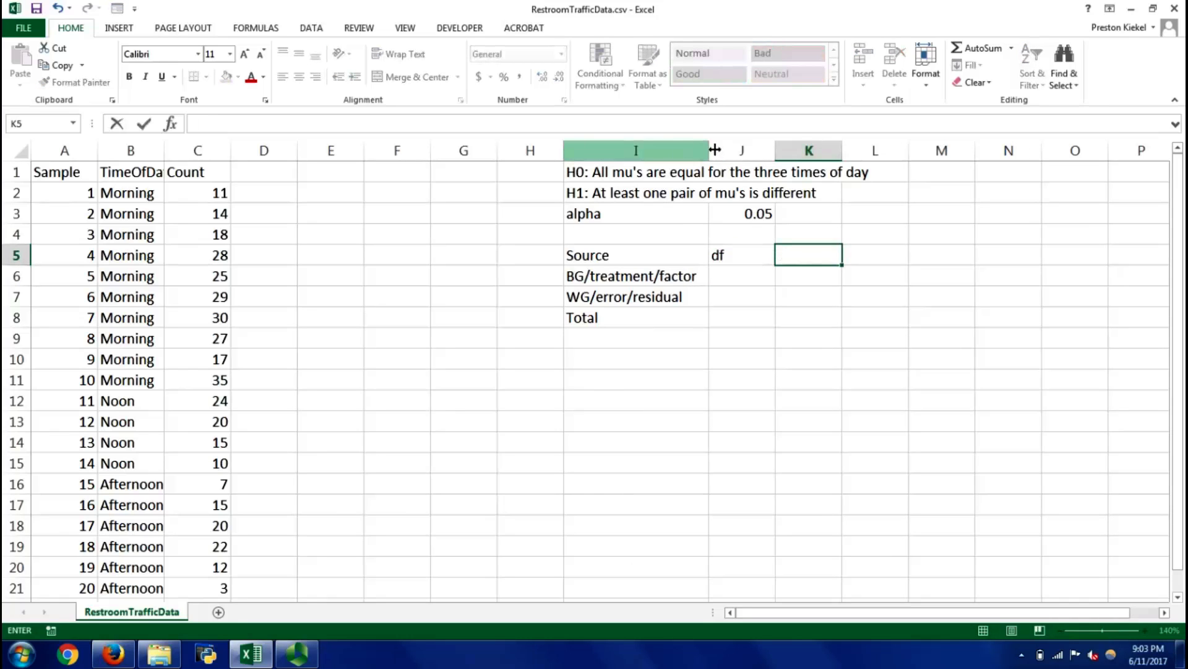
pyautogui.write('SS')
pyautogui.press('Tab')
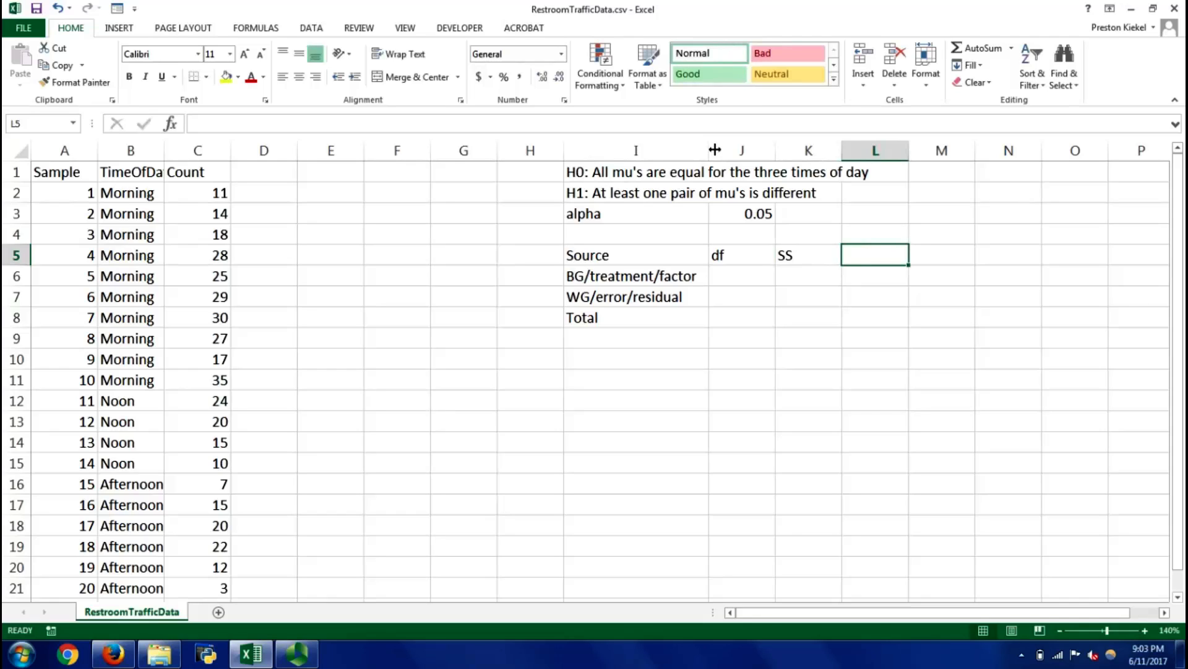
pyautogui.write('MS')
pyautogui.press('Tab')
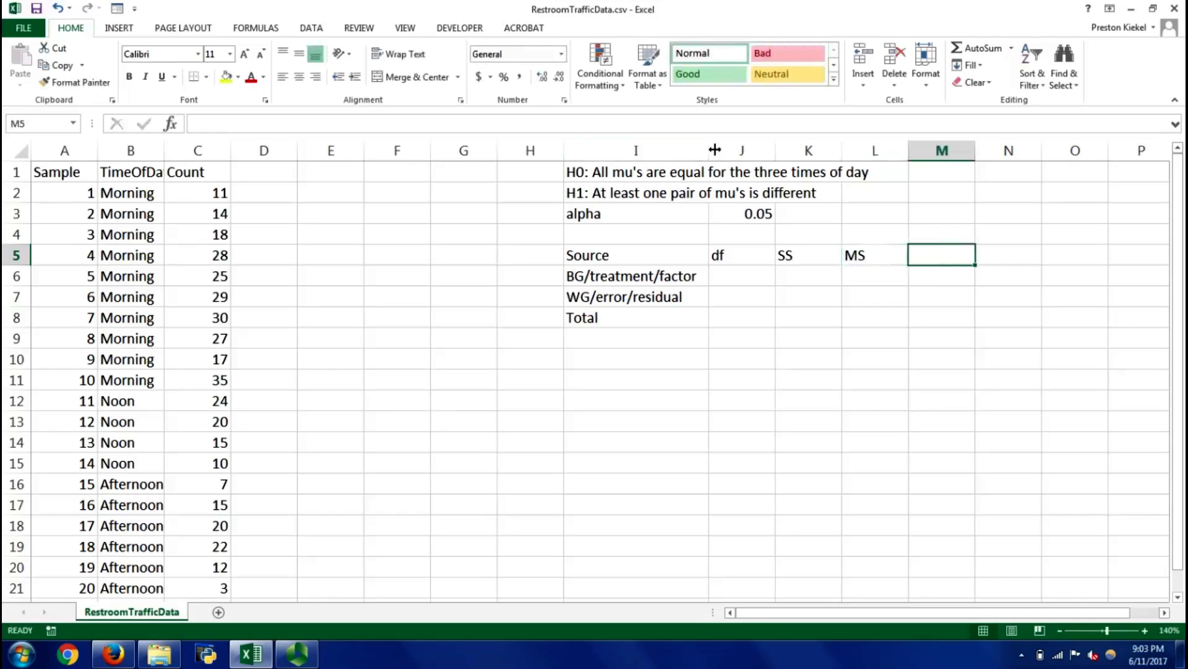
pyautogui.write('F')
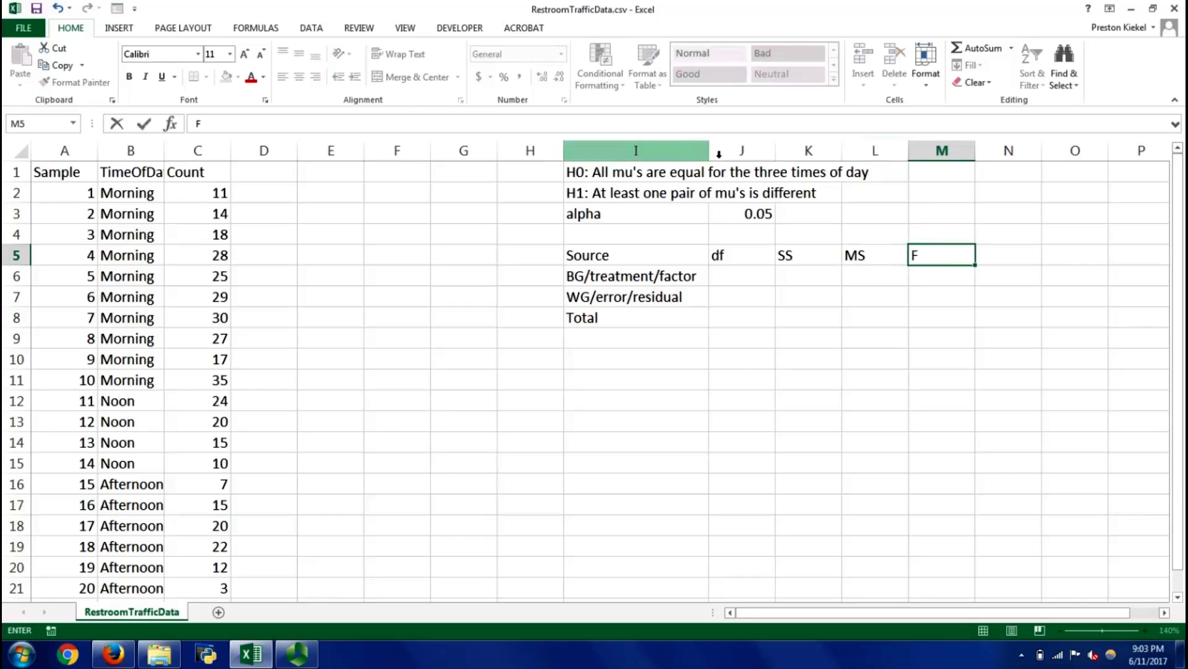
pyautogui.press('Tab')
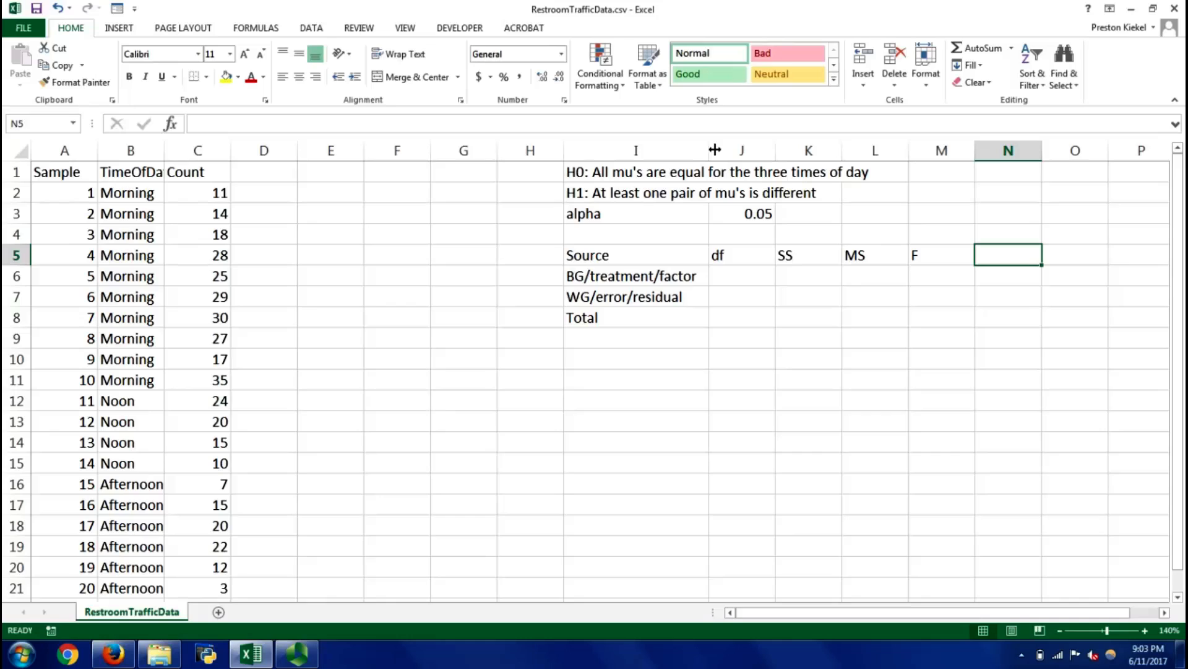
# Enter the heading "p-value" in cell N5 and the column heading "xbar" in cell D1
pyautogui.write('p-value')
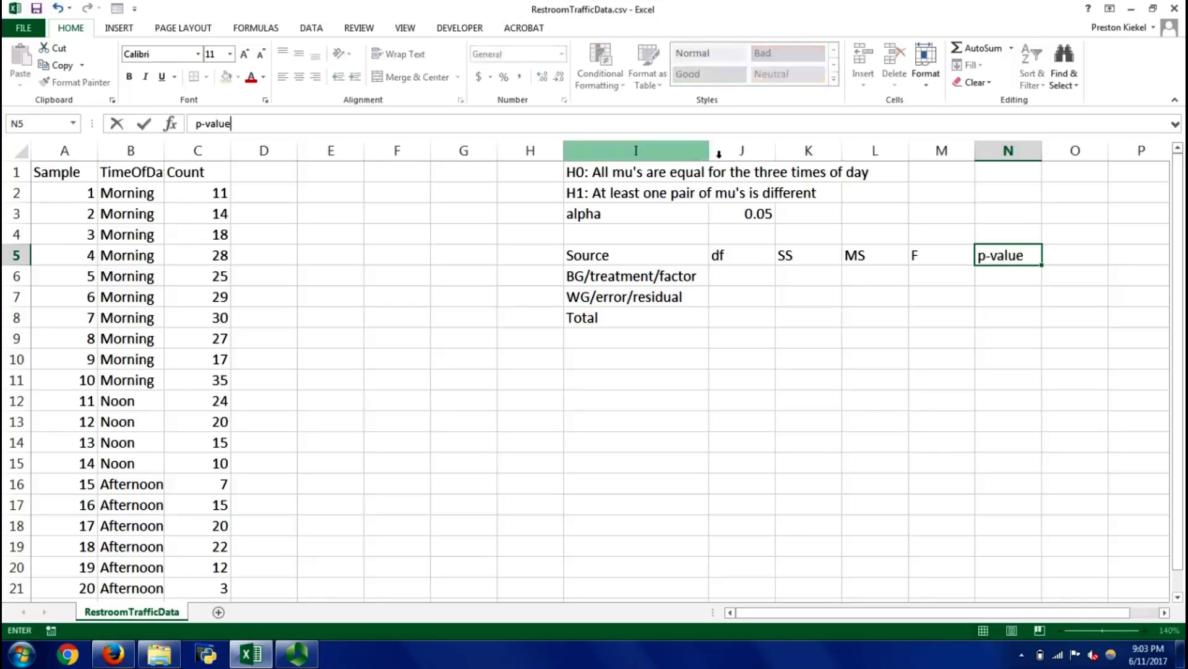
pyautogui.press('Return')
pyautogui.hotkey('ctrl', 'Left')
pyautogui.hotkey('ctrl', 'Left')
pyautogui.press('Right')
pyautogui.hotkey('ctrl', 'Up')
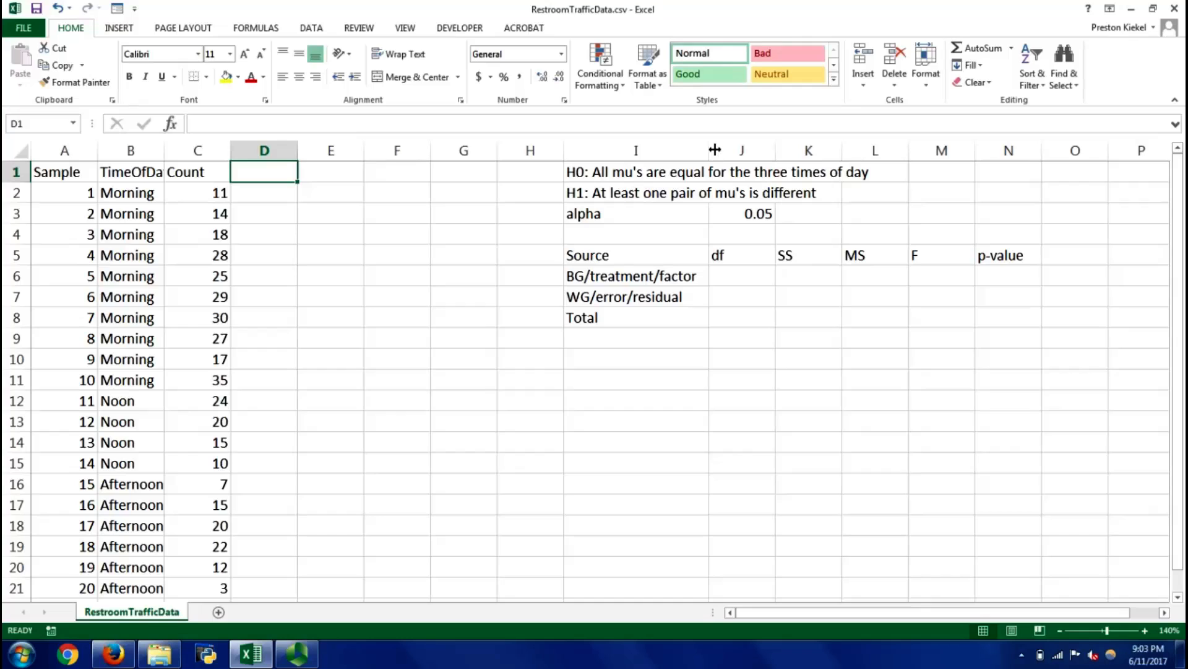
pyautogui.write('xbar')
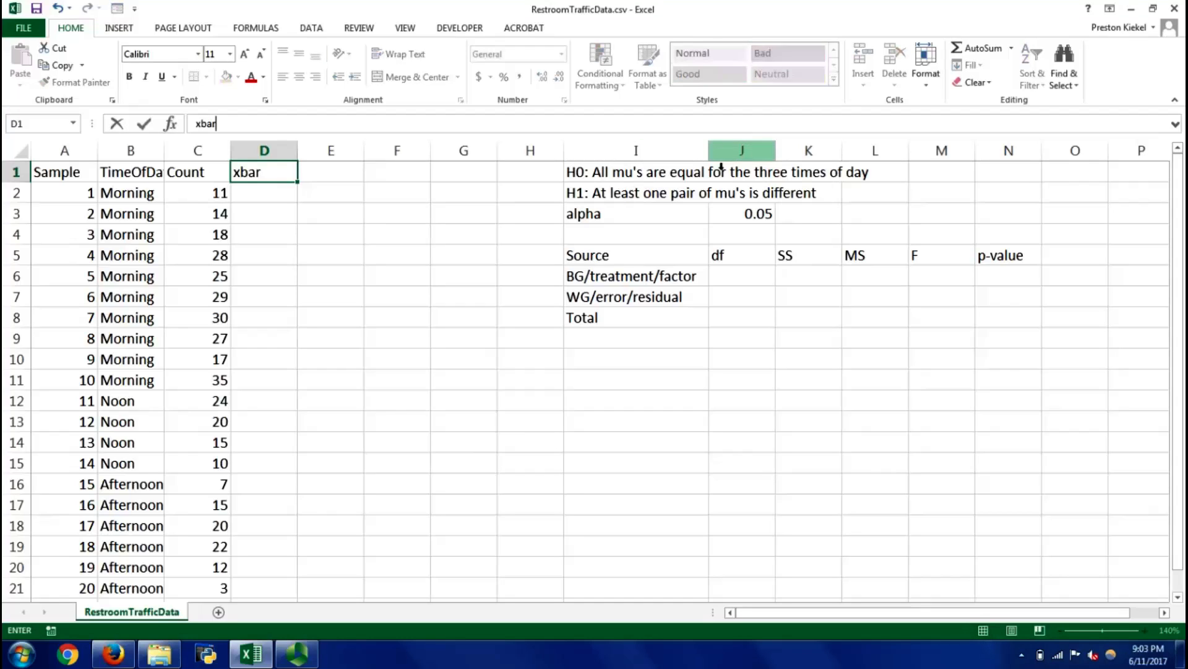
pyautogui.press('Return')
# Calculate the Morning group's mean count in cell D2 with the AVERAGE of C2:C11
pyautogui.write('=')
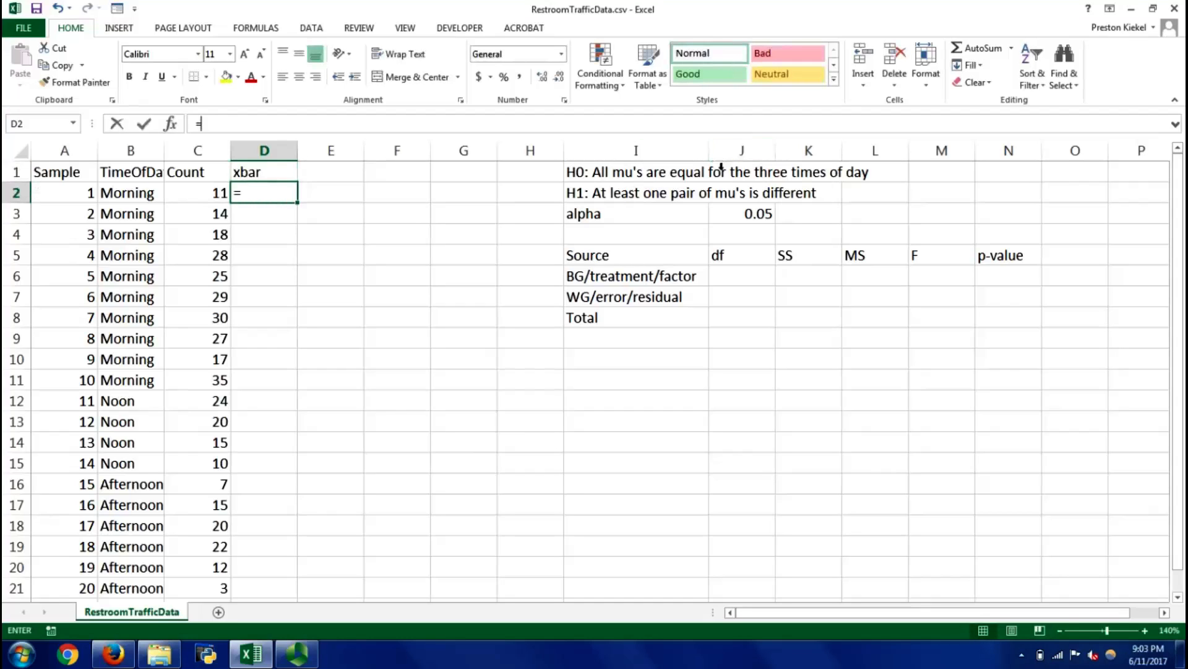
pyautogui.write('average9')
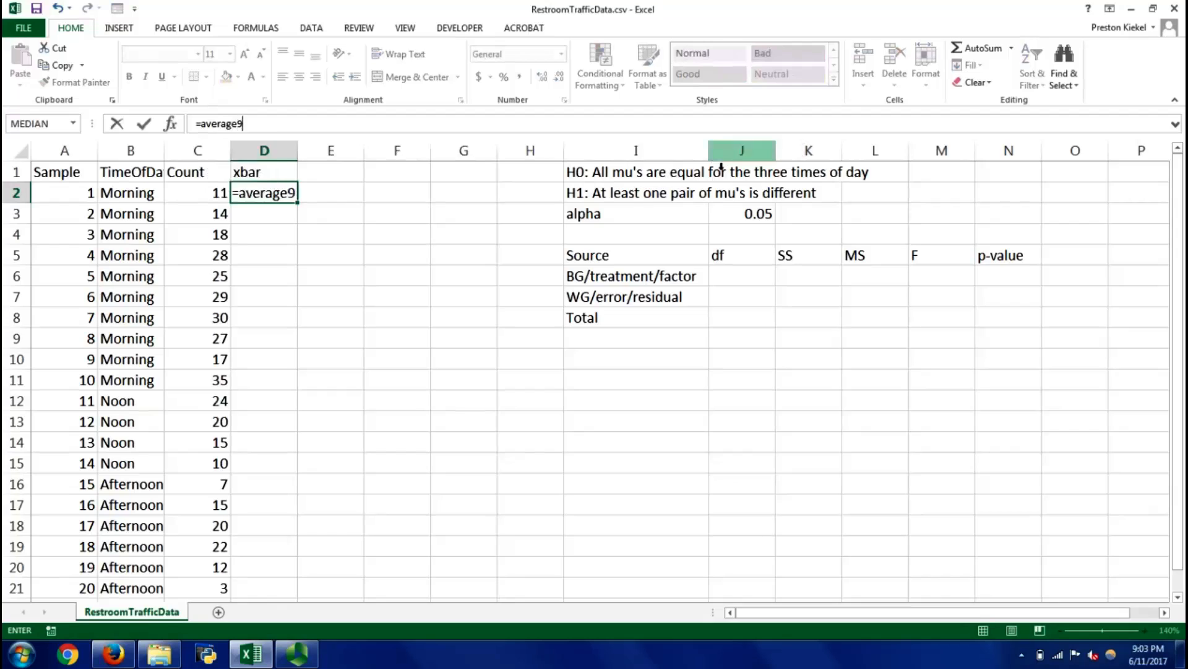
pyautogui.press('BackSpace')
pyautogui.write('(')
pyautogui.press('Left')
pyautogui.hotkey('shift', 'Left')
pyautogui.hotkey('shift', 'Down')
pyautogui.hotkey('shift', 'Down')
pyautogui.hotkey('shift', 'Down')
pyautogui.hotkey('shift', 'Down')
pyautogui.hotkey('shift', 'Down')
pyautogui.hotkey('shift', 'Down')
pyautogui.hotkey('shift', 'Down')
pyautogui.hotkey('shift', 'Down')
pyautogui.hotkey('shift', 'Down')
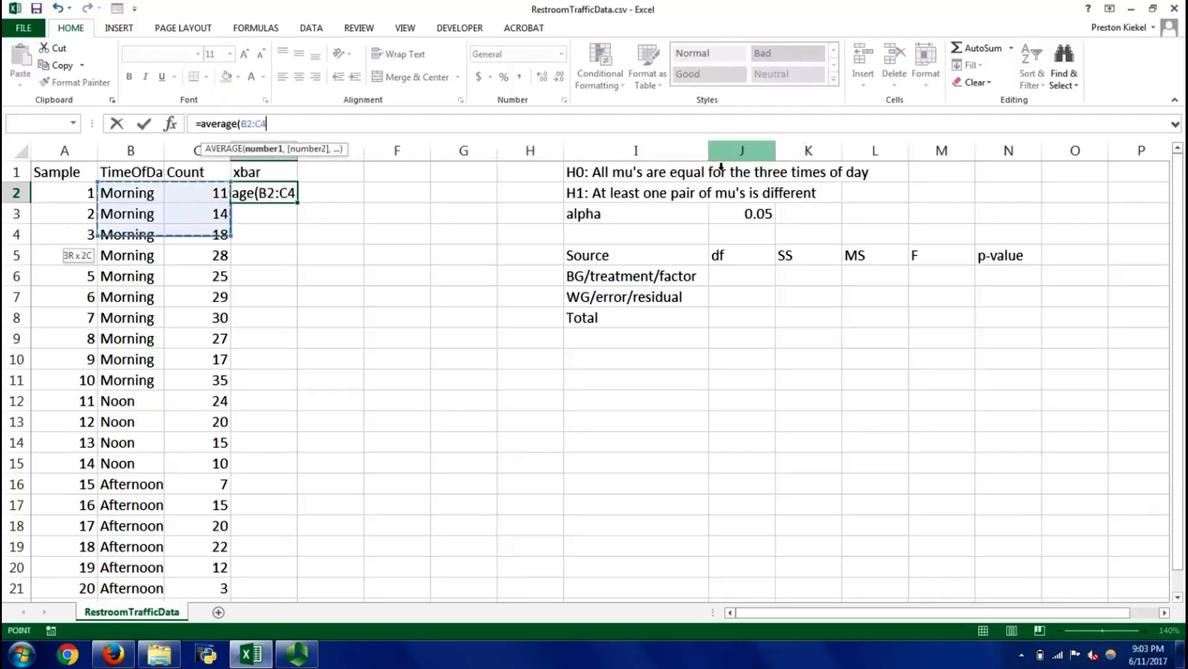
pyautogui.hotkey('shift', 'Right')
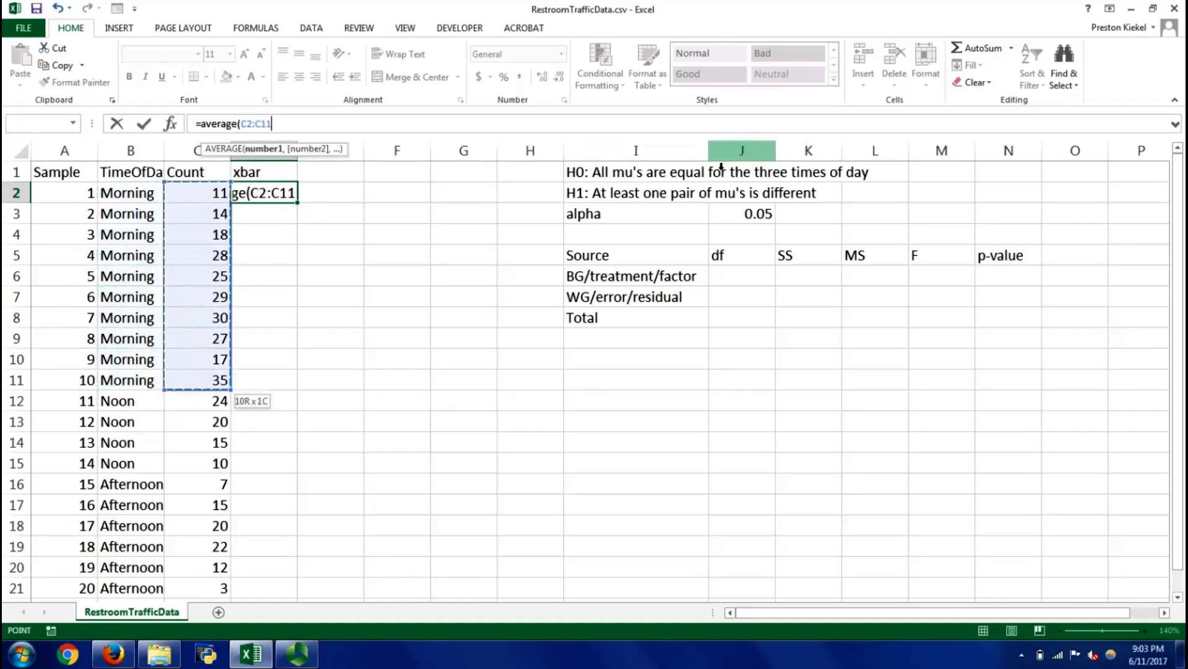
pyautogui.press('Return')
# Calculate the Noon group's mean count in cell D12 with the AVERAGE of C12:C15
pyautogui.press('Up')
pyautogui.press('Left')
pyautogui.press('Down')
pyautogui.press('Down')
pyautogui.press('Down')
pyautogui.press('Down')
pyautogui.press('Down')
pyautogui.press('Down')
pyautogui.press('Down')
pyautogui.press('Down')
pyautogui.press('Down')
pyautogui.press('Down')
pyautogui.press('Down')
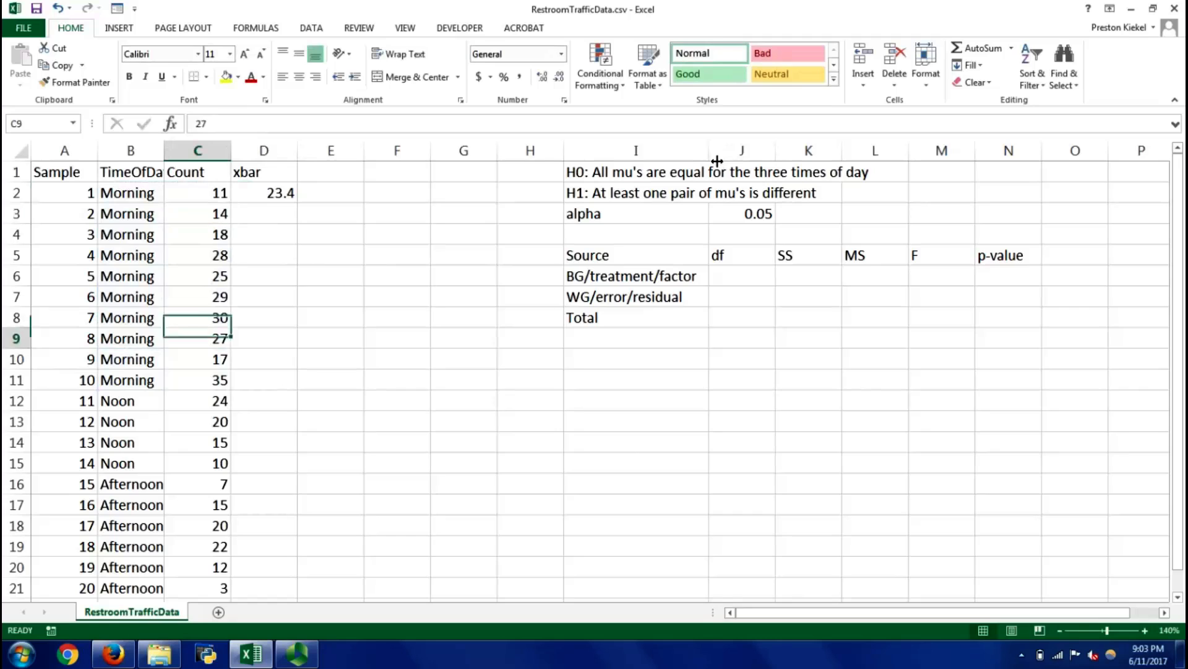
pyautogui.press('Up')
pyautogui.press('Right')
pyautogui.write('=average(')
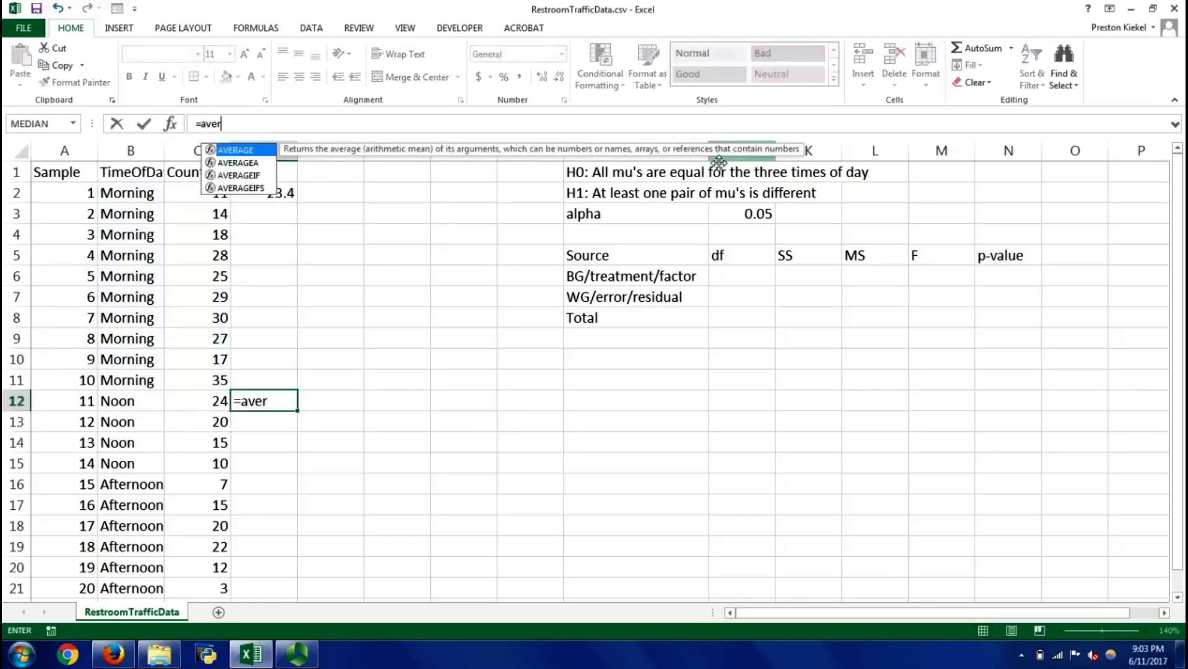
pyautogui.press('Left')
pyautogui.hotkey('shift', 'Down')
pyautogui.hotkey('shift', 'Down')
pyautogui.hotkey('shift', 'Down')
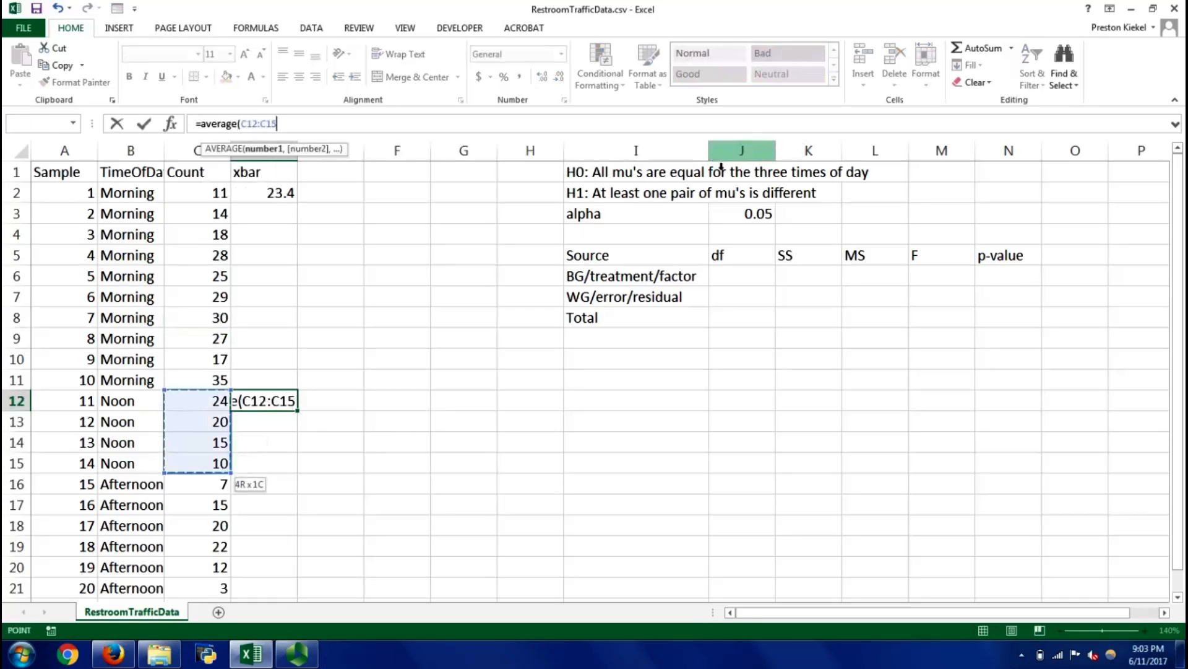
pyautogui.press('Return')
# Calculate the Afternoon group's mean count in cell D16 with the AVERAGE of C16:C21
pyautogui.press('Down')
pyautogui.press('Down')
pyautogui.press('Down')
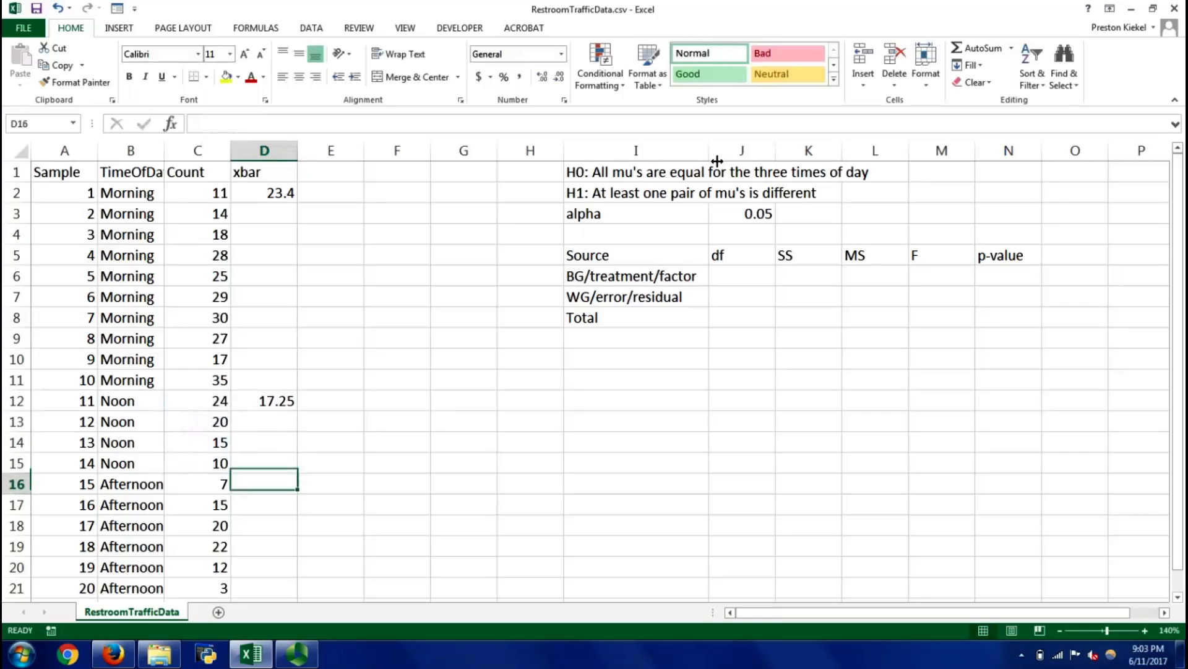
pyautogui.write('=average(')
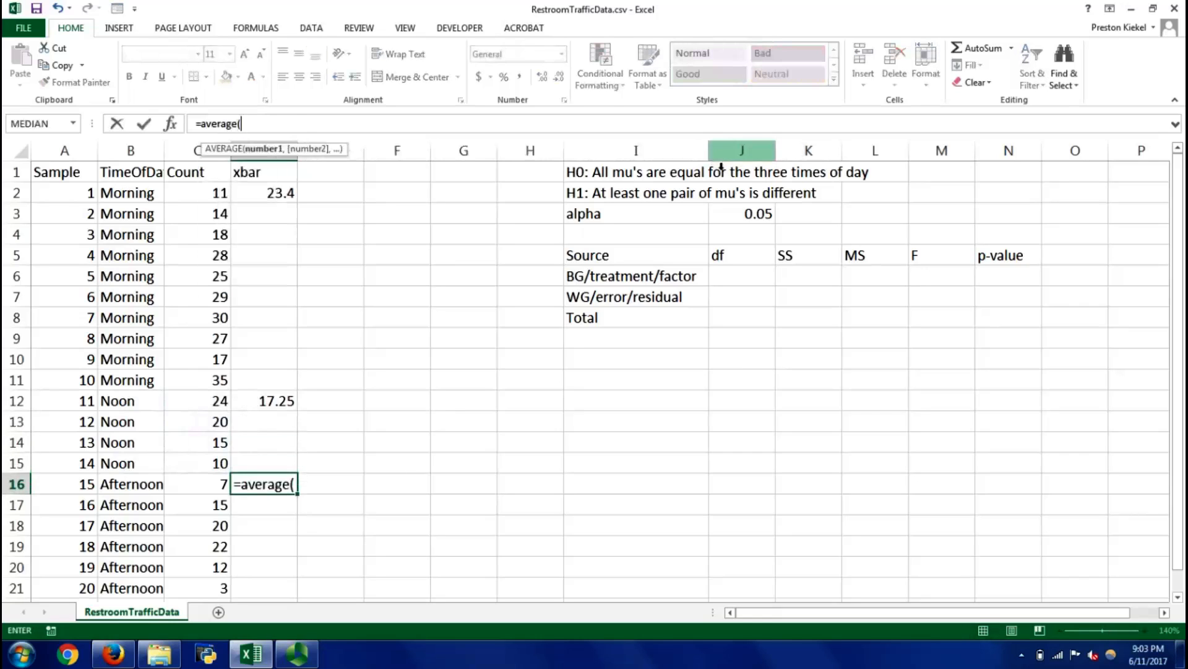
pyautogui.press('Left')
pyautogui.hotkey('shift', 'Down')
pyautogui.hotkey('shift', 'Down')
pyautogui.hotkey('shift', 'Down')
pyautogui.hotkey('shift', 'Down')
pyautogui.hotkey('shift', 'Down')
pyautogui.press('Return')
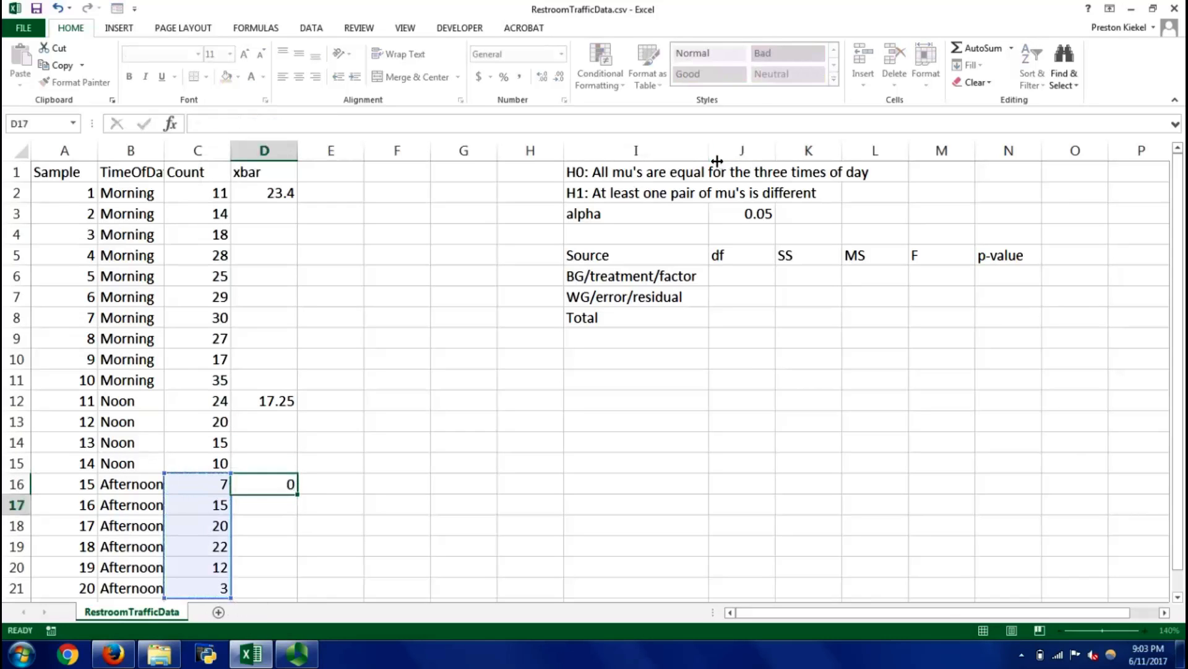
# Copy the Afternoon mean in D16 and paste it as values into D16:D21
pyautogui.press('Up')
pyautogui.hotkey('ctrl', 'c')
pyautogui.press('Left')
pyautogui.hotkey('ctrl', 'Down')
pyautogui.press('Right')
pyautogui.hotkey('ctrl', 'shift', 'Up')
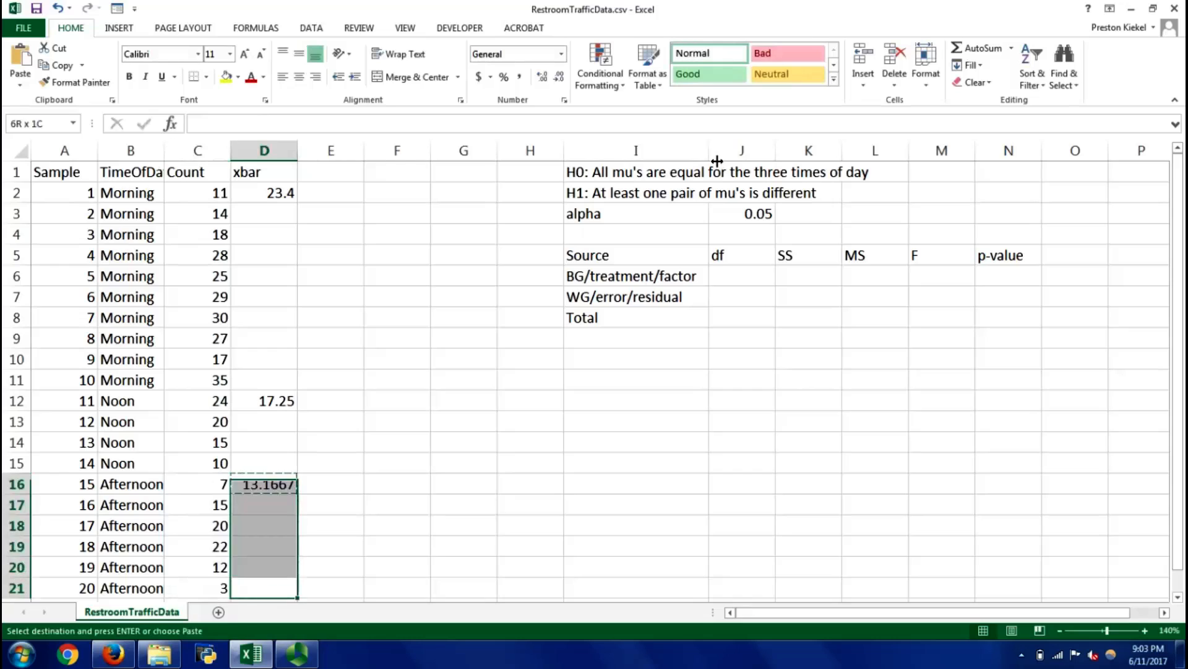
pyautogui.hotkey('ctrl', 'v')
pyautogui.hotkey('ctrl', 'Up')
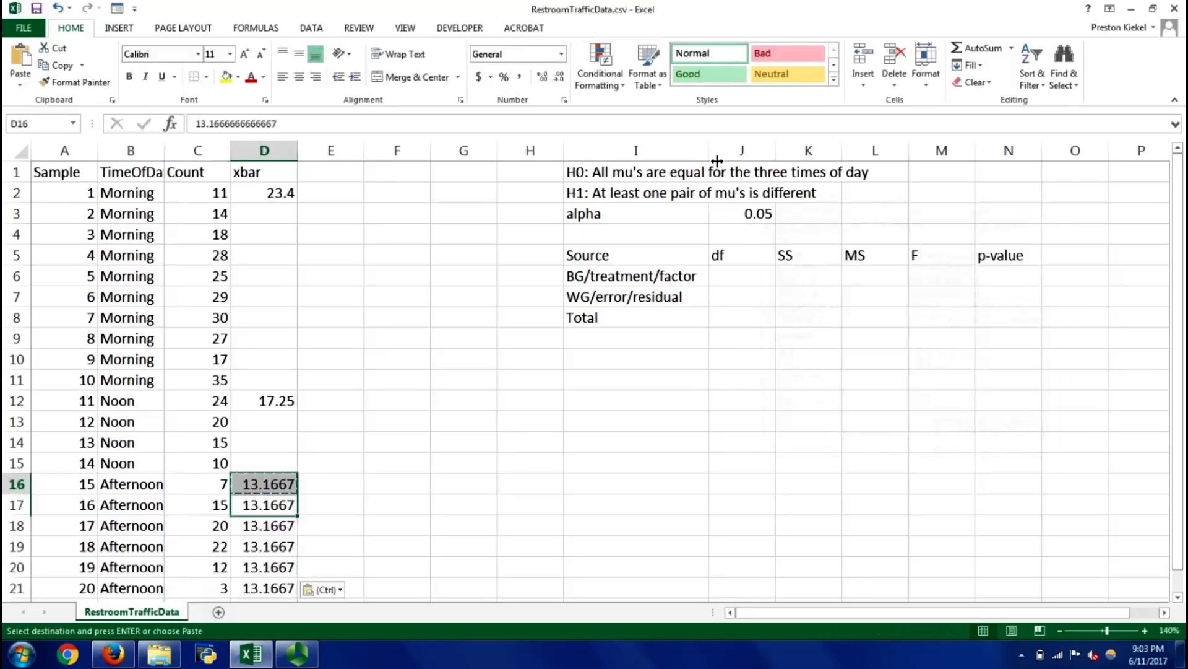
# Copy the Noon mean in D12 and paste it as values into D12:D15
pyautogui.hotkey('ctrl', 'Up')
pyautogui.hotkey('ctrl', 'c')
pyautogui.hotkey('ctrl', 'shift', 'Down')
pyautogui.hotkey('shift', 'Up')
pyautogui.hotkey('shift', 'Up')
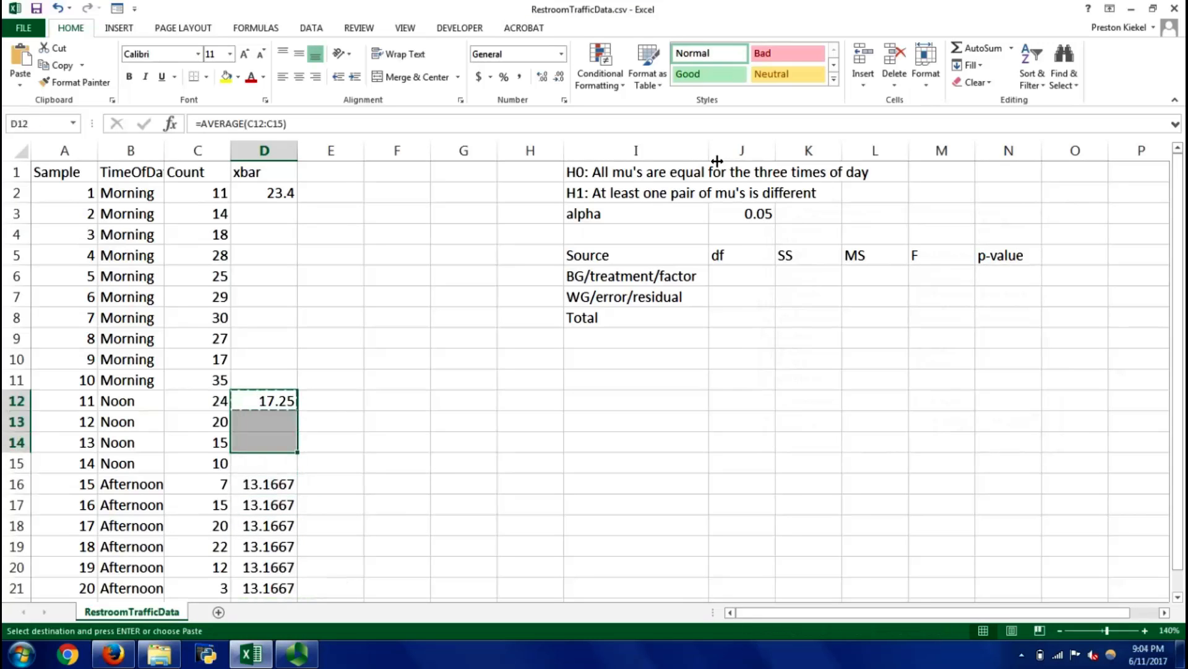
pyautogui.hotkey('shift', 'Down')
pyautogui.hotkey('alt', 'e')
pyautogui.press('s')
pyautogui.press('v')
pyautogui.press('Return')
# Copy the Morning mean in D2 and paste it as values into D2:D11
pyautogui.hotkey('ctrl', 'Up')
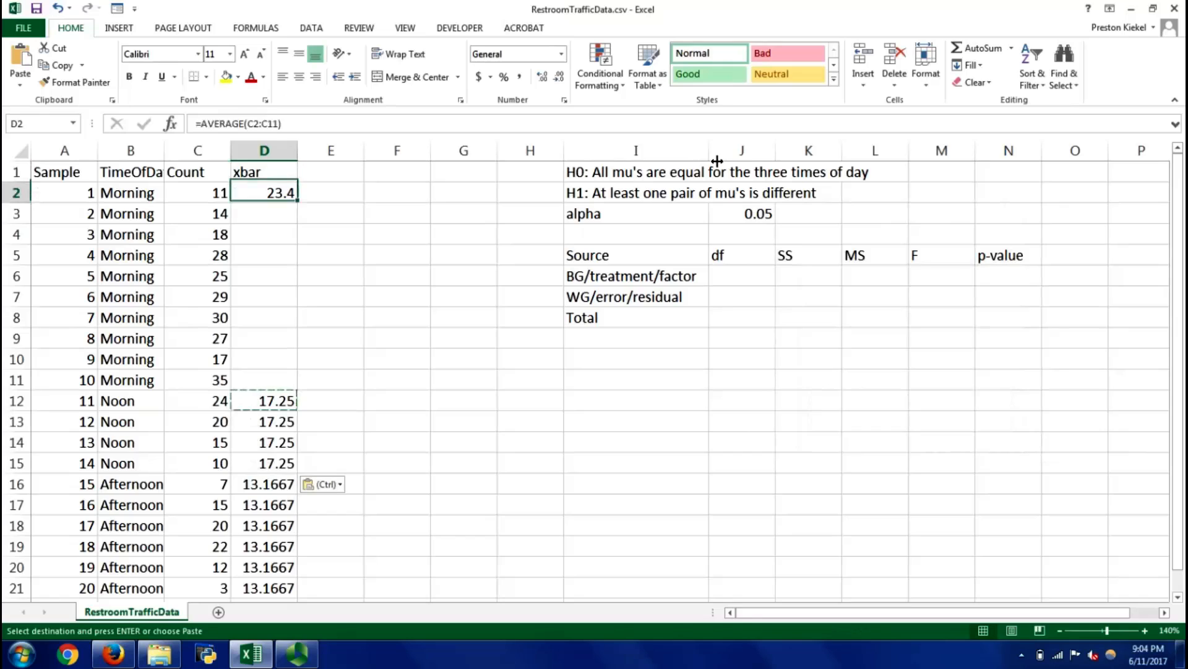
pyautogui.hotkey('ctrl', 'c')
pyautogui.hotkey('ctrl', 'shift', 'Down')
pyautogui.hotkey('shift', 'Up')
pyautogui.hotkey('alt', 'e')
pyautogui.press('s')
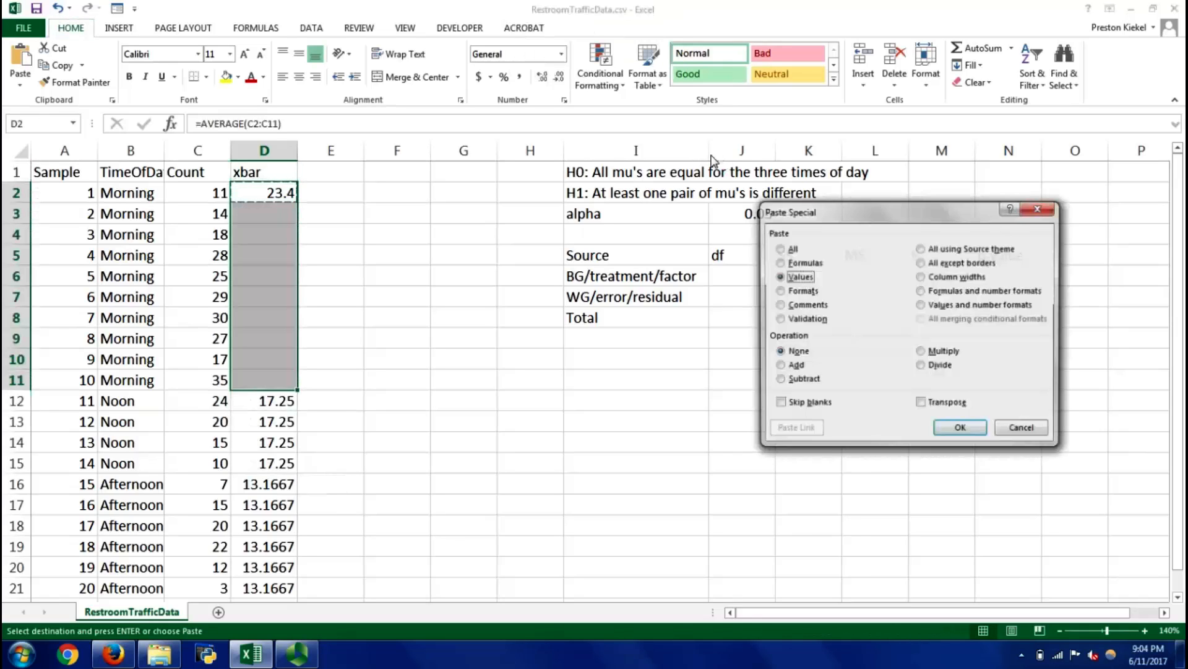
pyautogui.press('v')
pyautogui.press('Return')
# Compare the xbar values with the counts and time-of-day labels of the Morning, Noon and Afternoon rows, ending on cell E1
pyautogui.press('Right')
pyautogui.press('Left')
pyautogui.press('Left')
pyautogui.press('Left')
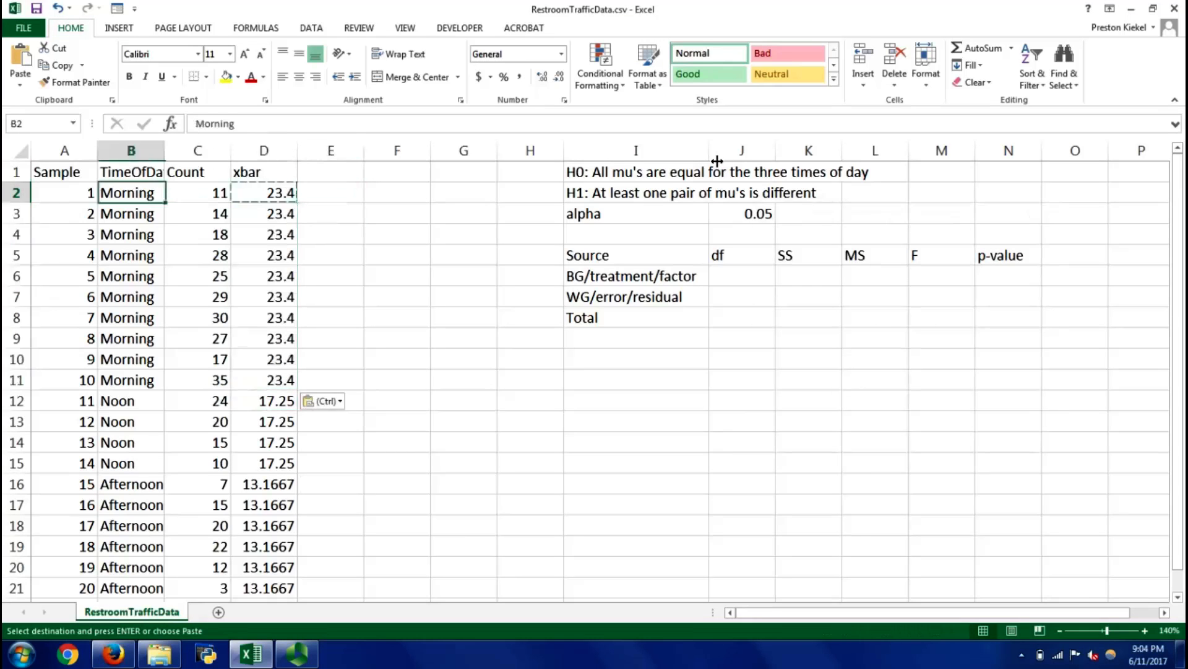
pyautogui.press('Left')
pyautogui.press('Right')
pyautogui.press('Down')
pyautogui.press('Right')
pyautogui.press('Right')
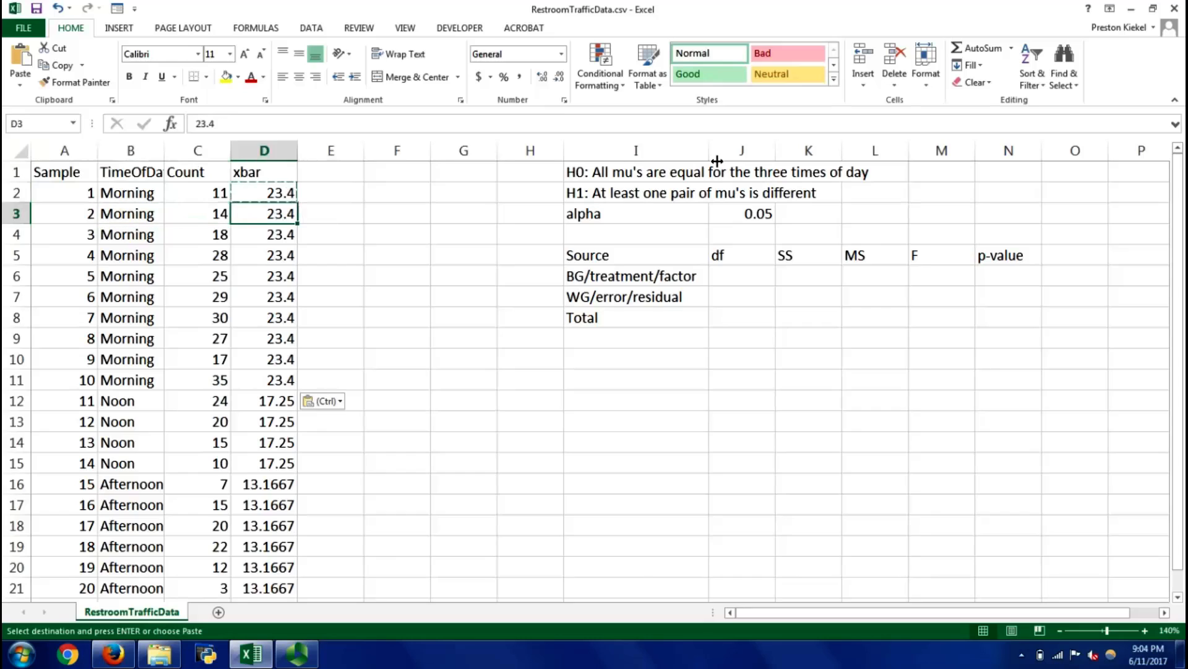
pyautogui.press('Escape')
pyautogui.press('Right')
pyautogui.press('Left')
pyautogui.press('Down')
pyautogui.press('Down')
pyautogui.press('Down')
pyautogui.press('Down')
pyautogui.press('Down')
pyautogui.press('Down')
pyautogui.press('Down')
pyautogui.press('Down')
pyautogui.press('Down')
pyautogui.press('Down')
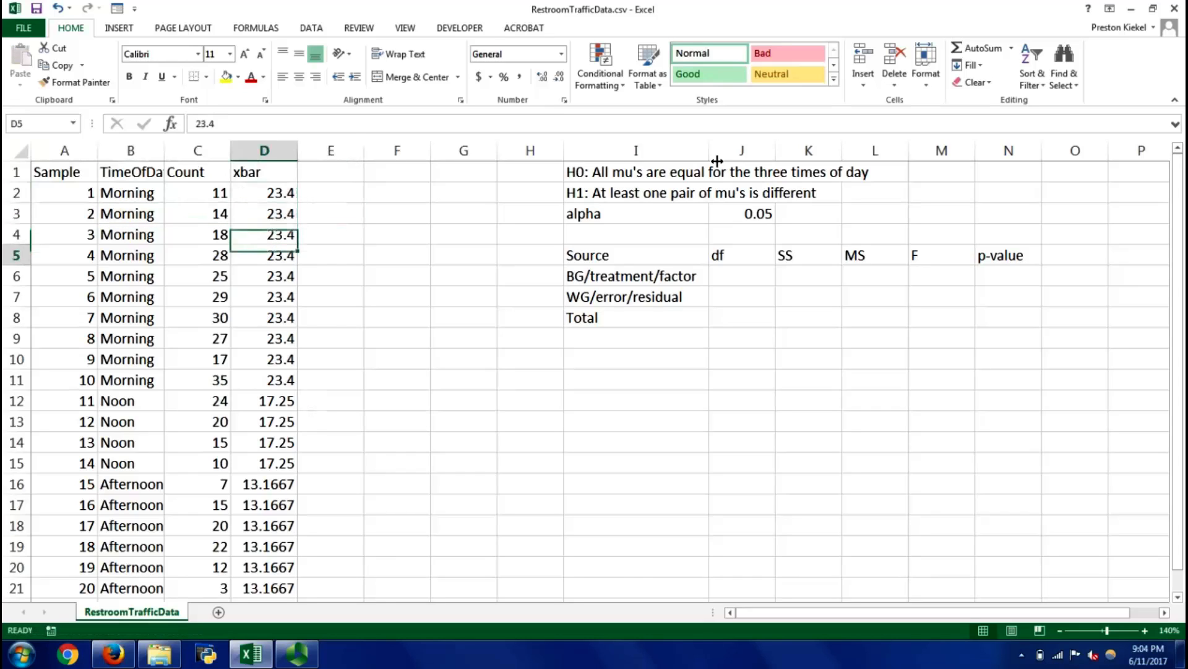
pyautogui.press('Left')
pyautogui.press('Left')
pyautogui.press('Right')
pyautogui.press('Right')
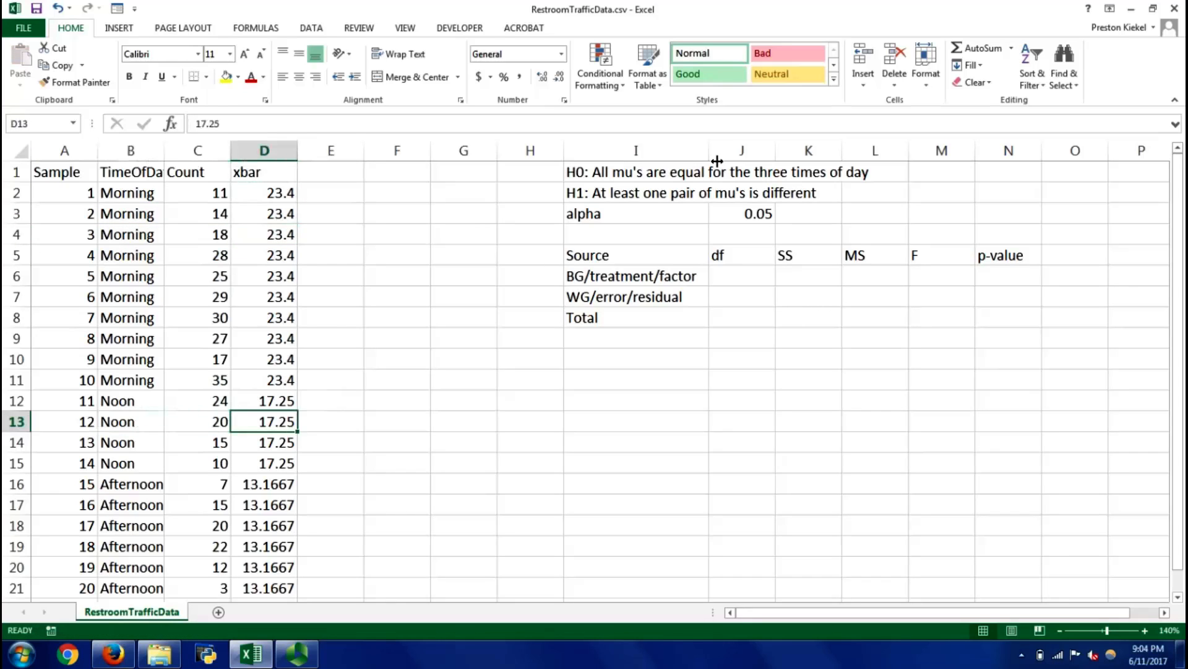
pyautogui.press('Down')
pyautogui.press('Down')
pyautogui.press('Down')
pyautogui.press('Left')
pyautogui.press('Left')
pyautogui.press('Right')
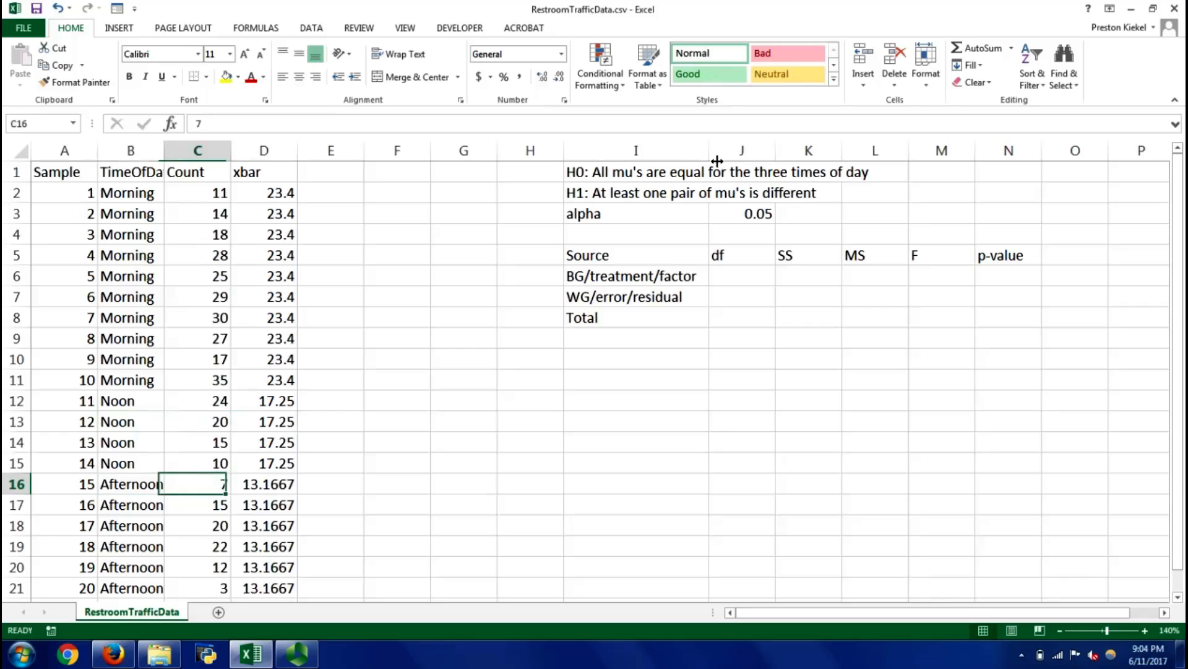
pyautogui.press('Right')
pyautogui.press('Right')
pyautogui.hotkey('ctrl', 'Up')
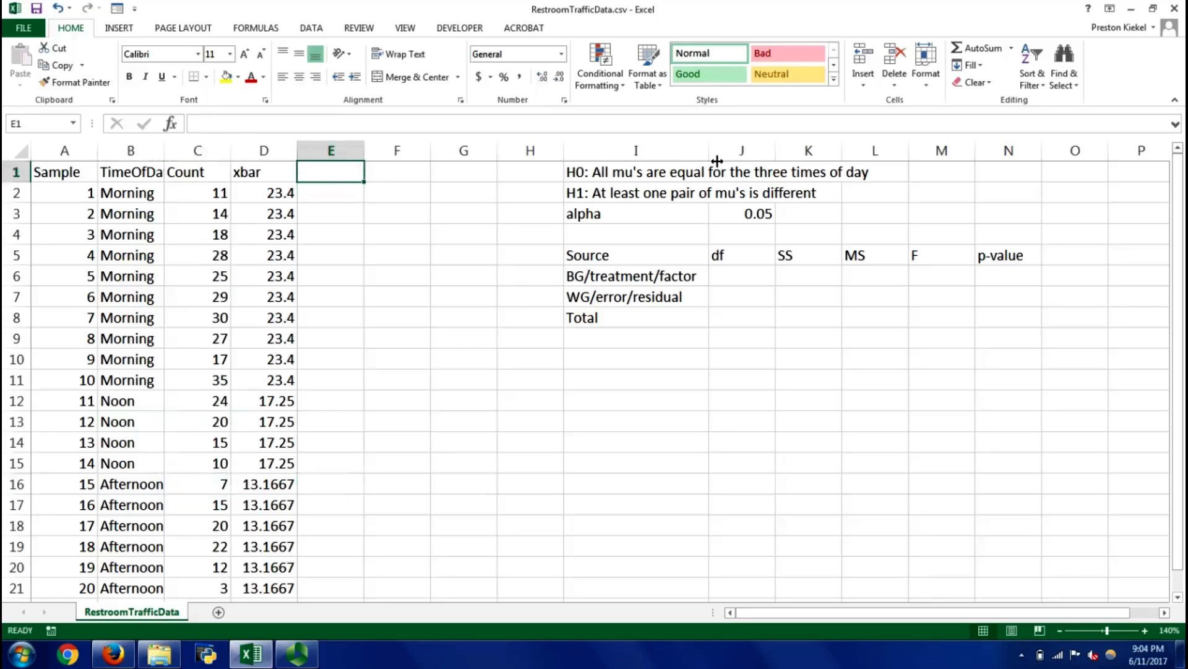
pyautogui.write('gran')
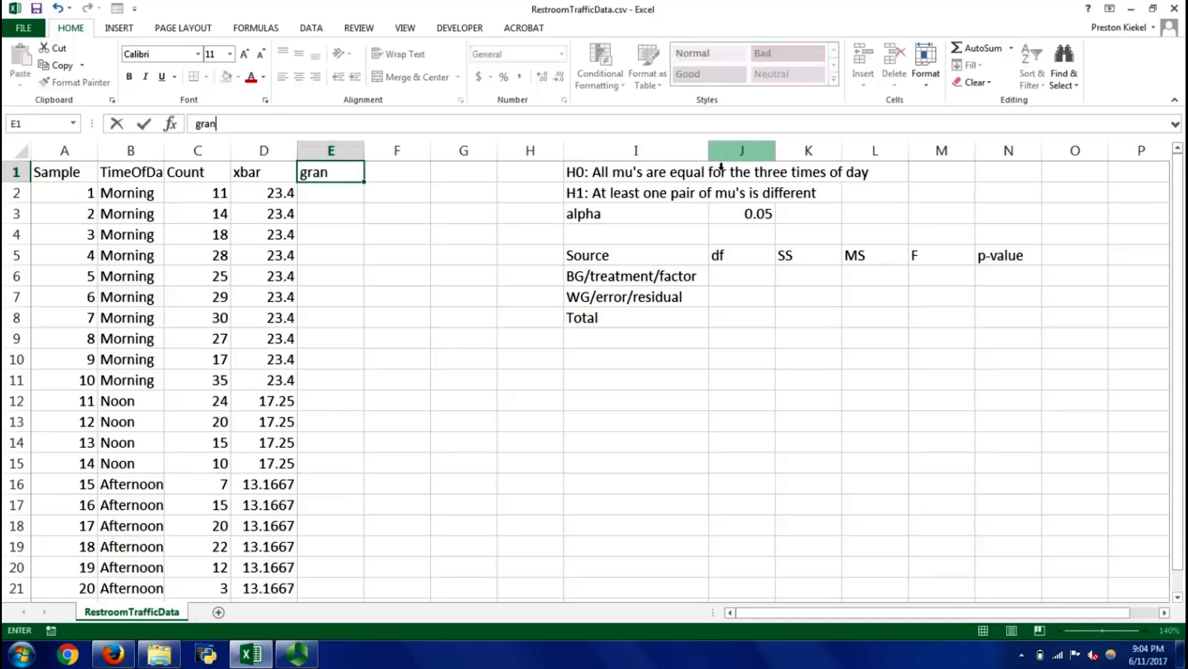
pyautogui.write('dmea')
pyautogui.press('Escape')
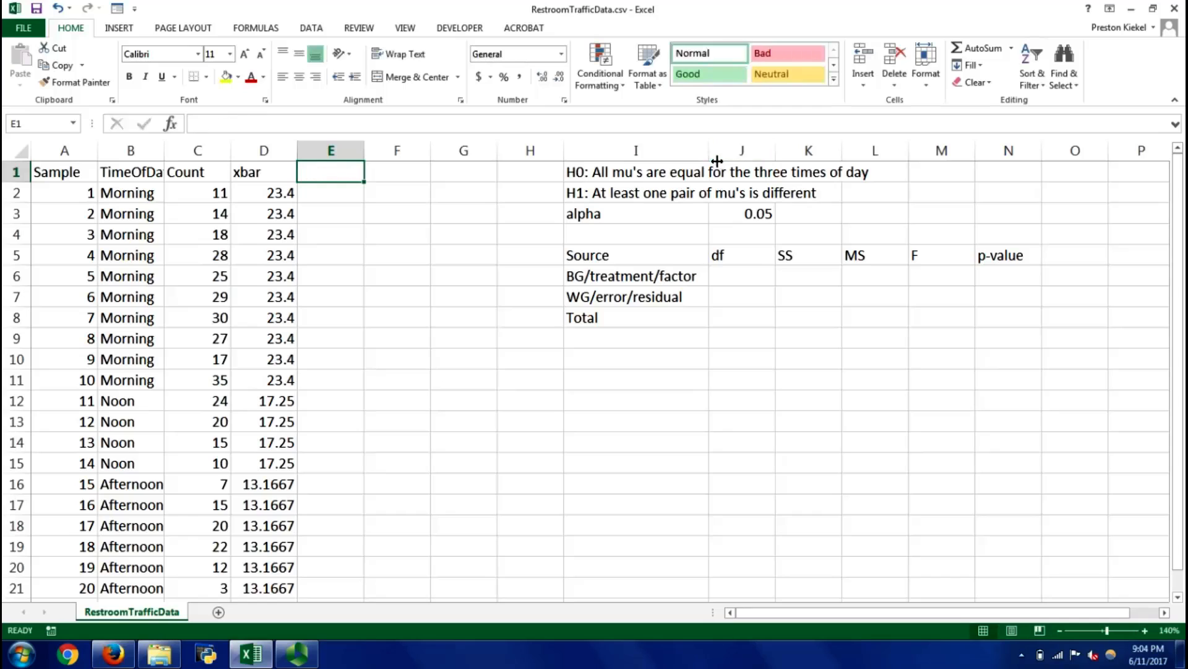
pyautogui.write('gr')
pyautogui.press('BackSpace')
pyautogui.press('BackSpace')
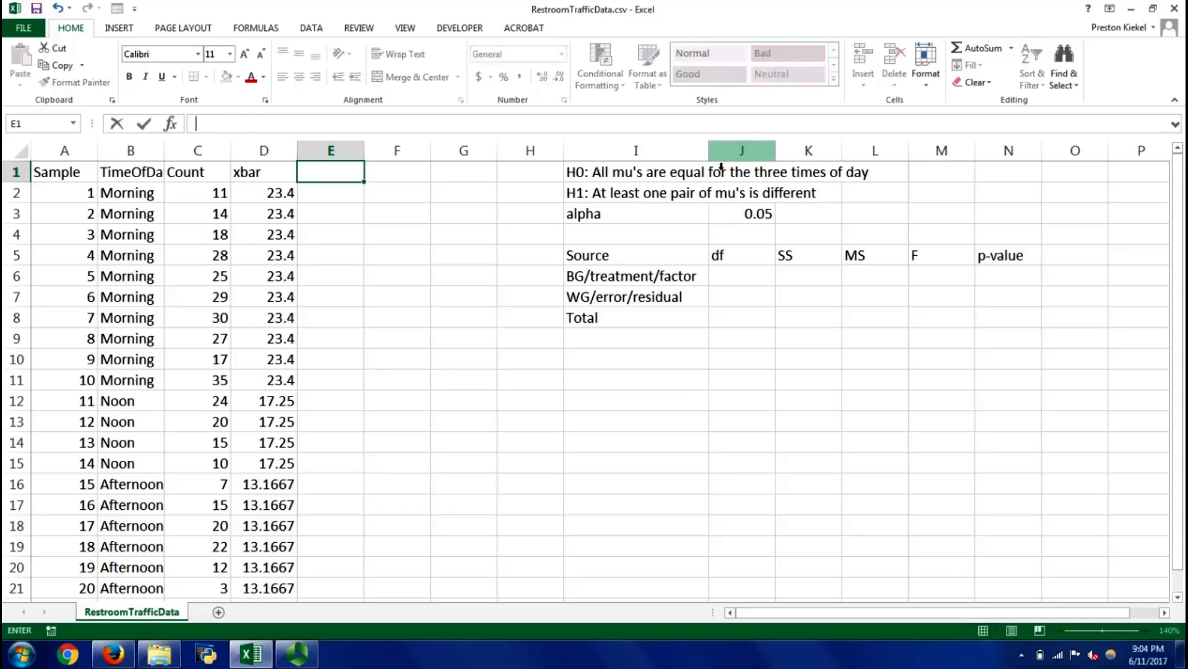
# Enter the heading "GM" in cell E1 and calculate the grand mean in E2 with the AVERAGE of C2:C21
pyautogui.write('GM')
pyautogui.press('Return')
pyautogui.write('=')
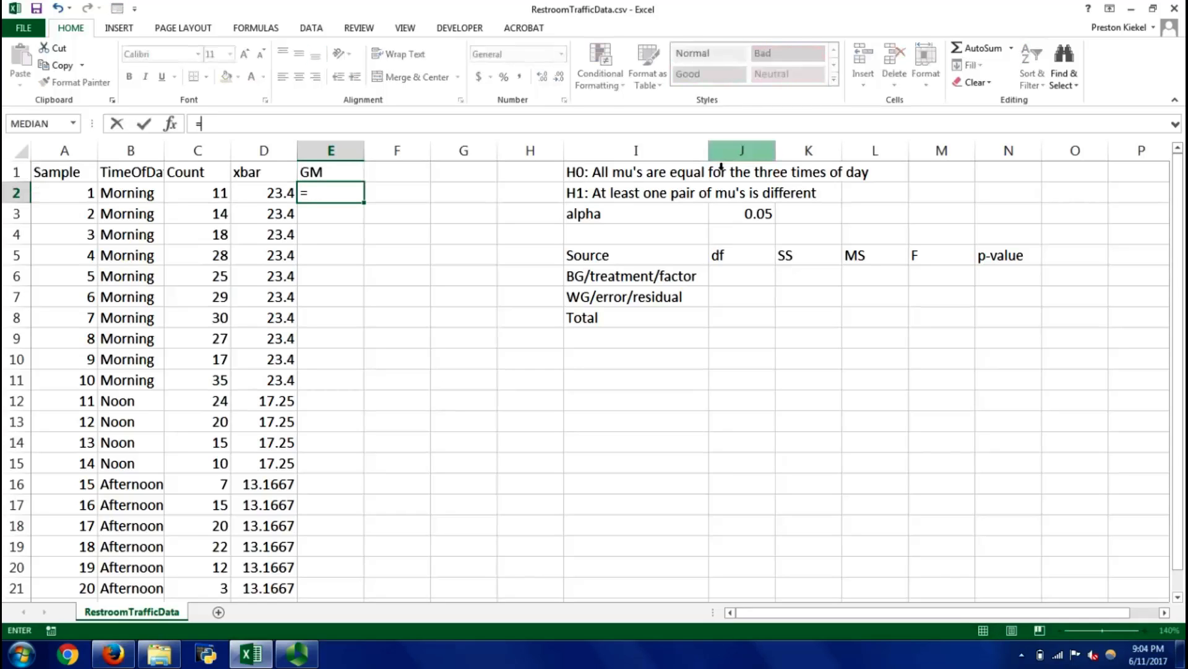
pyautogui.write('average()')
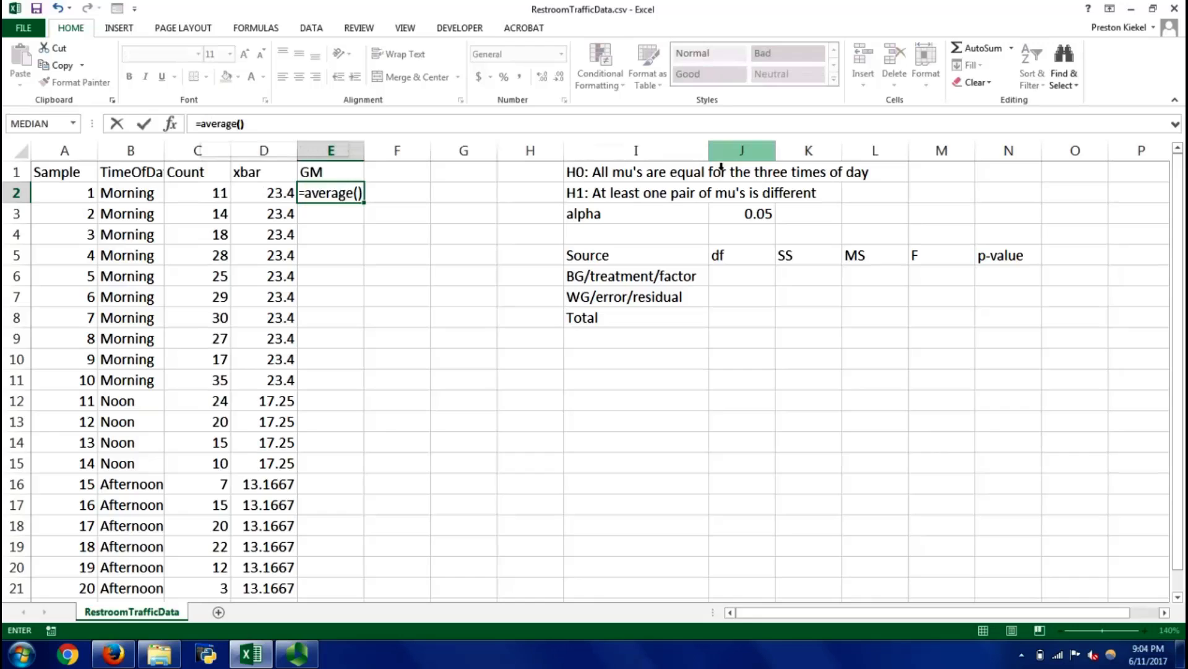
pyautogui.press('BackSpace')
pyautogui.press('Left')
pyautogui.press('Left')
pyautogui.hotkey('ctrl', 'shift', 'Down')
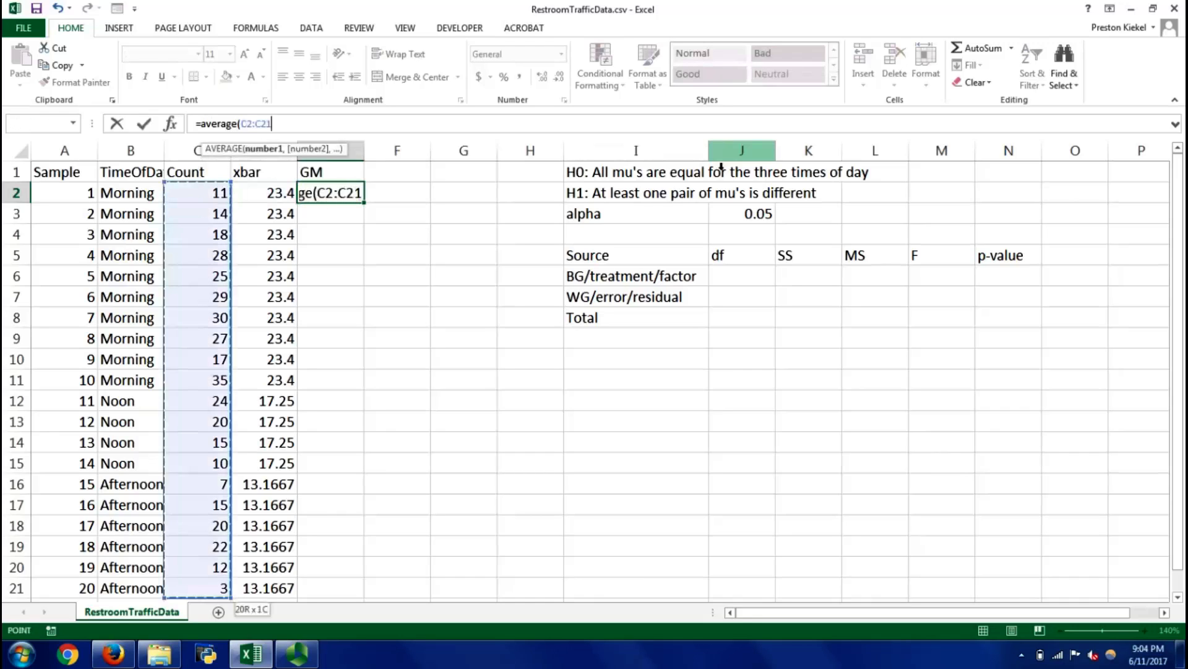
pyautogui.press('Return')
# Copy the grand mean in E2 and paste it as values into E2:E21
pyautogui.press('Up')
pyautogui.hotkey('ctrl', 'c')
pyautogui.press('Left')
pyautogui.hotkey('ctrl', 'Down')
pyautogui.press('Right')
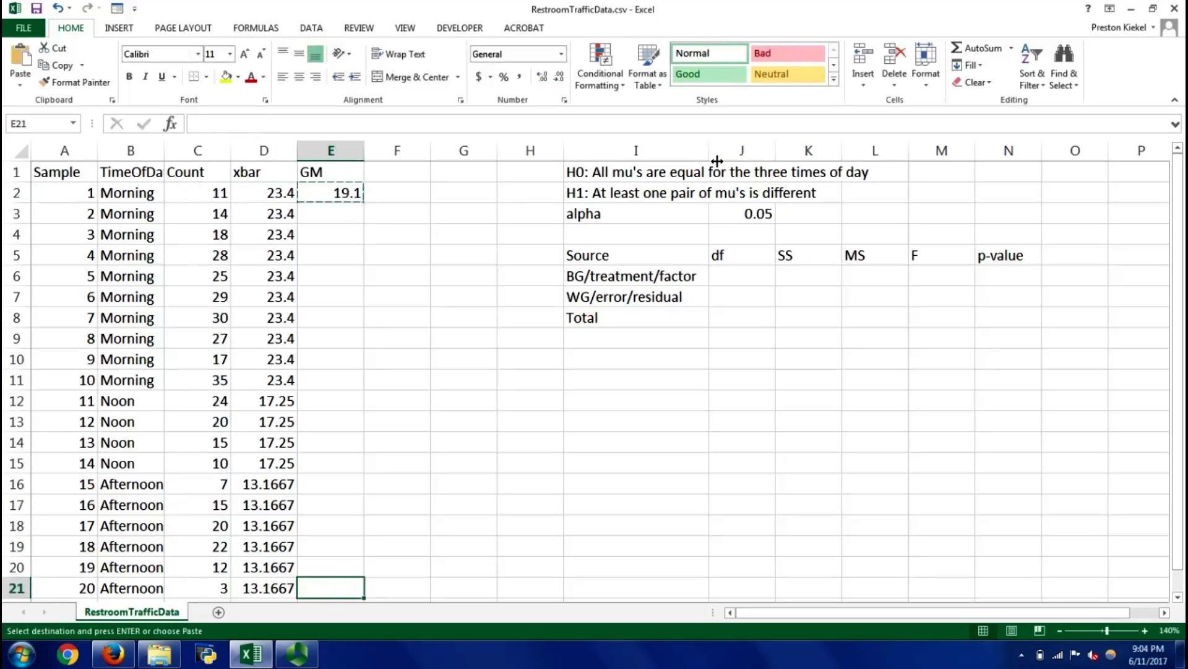
pyautogui.hotkey('ctrl', 'shift', 'Up')
pyautogui.hotkey('ctrl', 'alt', 'v')
pyautogui.press('v')
pyautogui.press('Return')
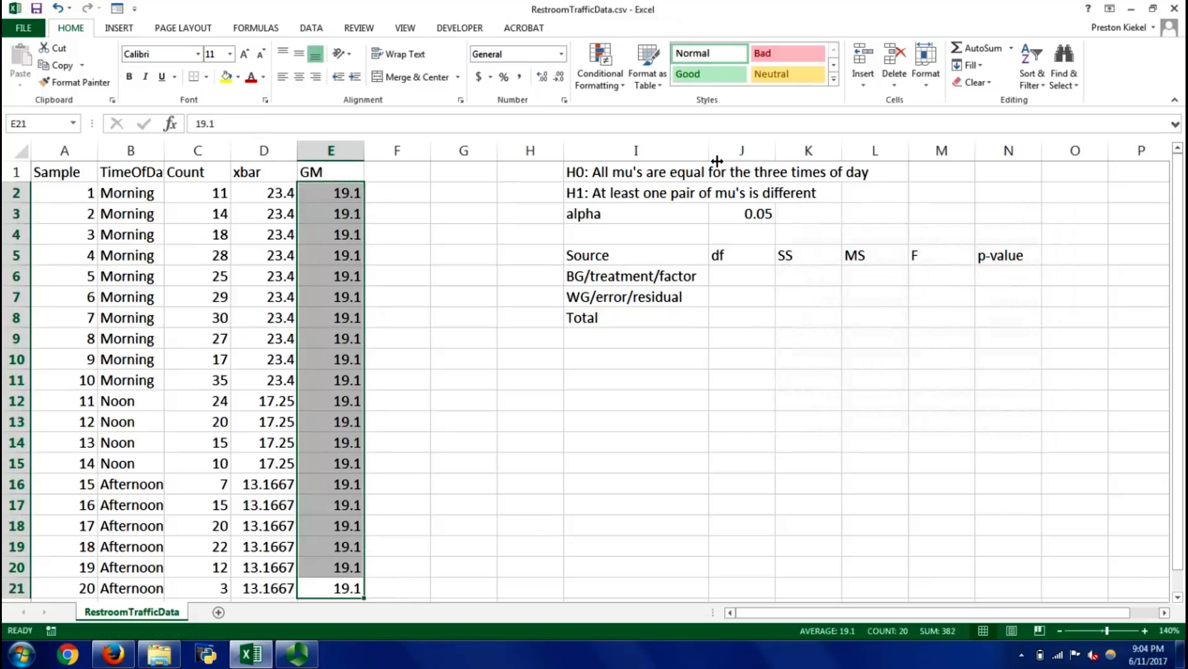
# Enter the heading "BG_dev" in cell F1 and the heading "WG_dev" in cell G1
pyautogui.press('Right')
pyautogui.hotkey('ctrl', 'Up')
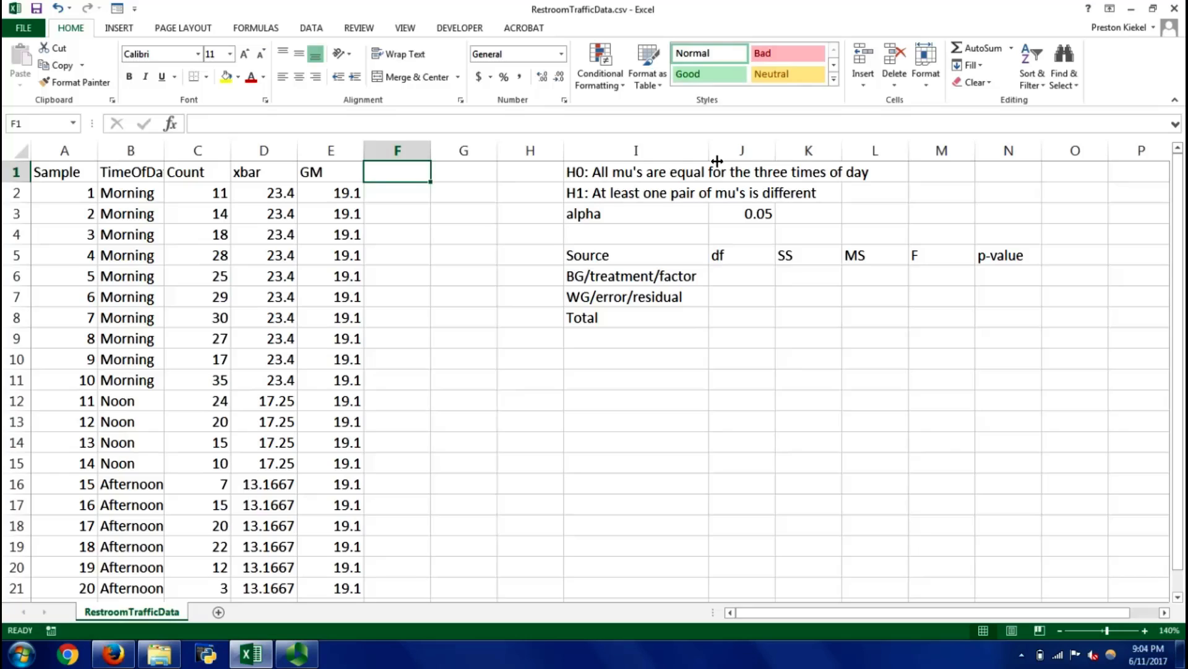
pyautogui.press('Down')
pyautogui.press('Left')
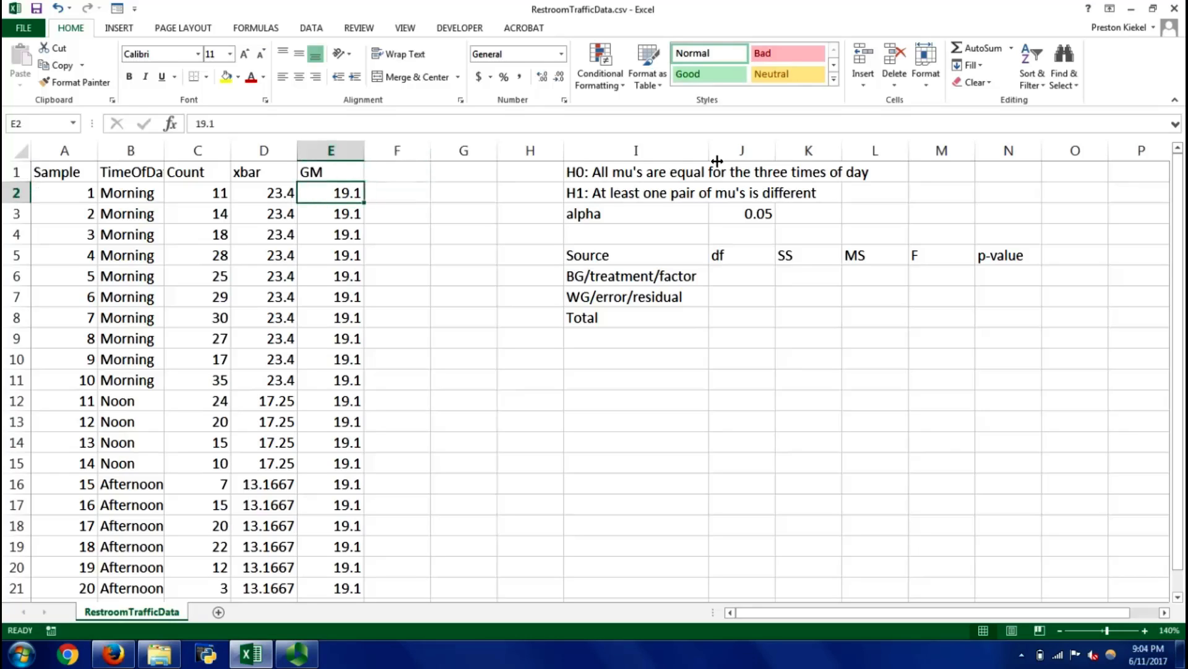
pyautogui.press('Right')
pyautogui.press('Up')
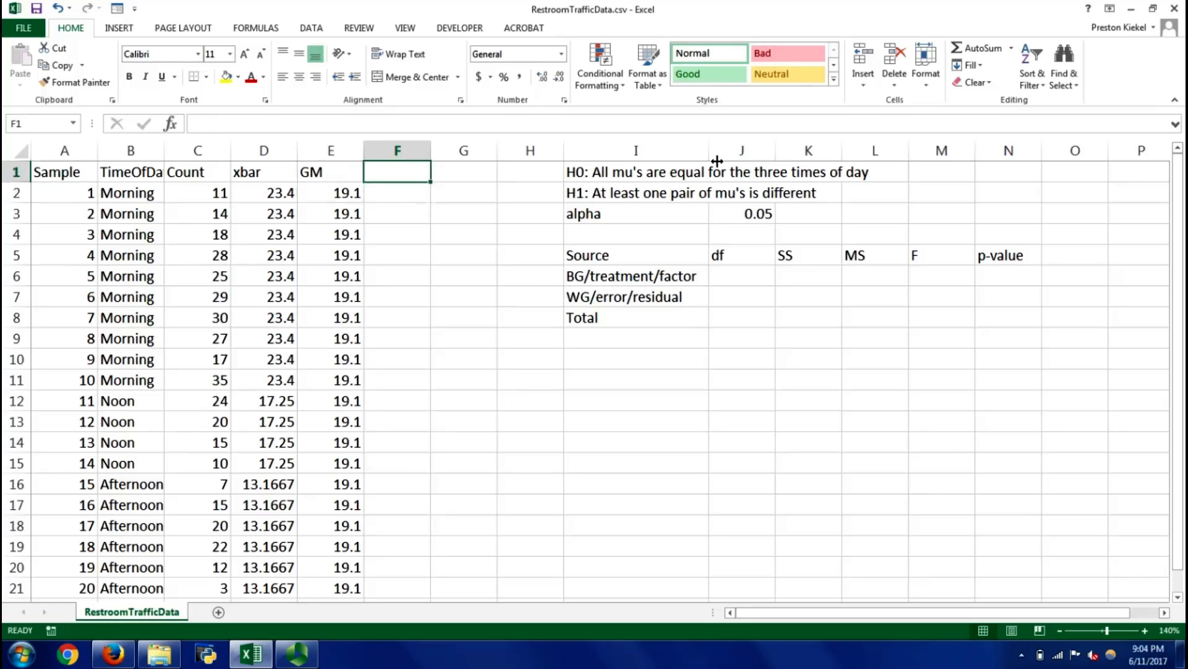
pyautogui.write('BG')
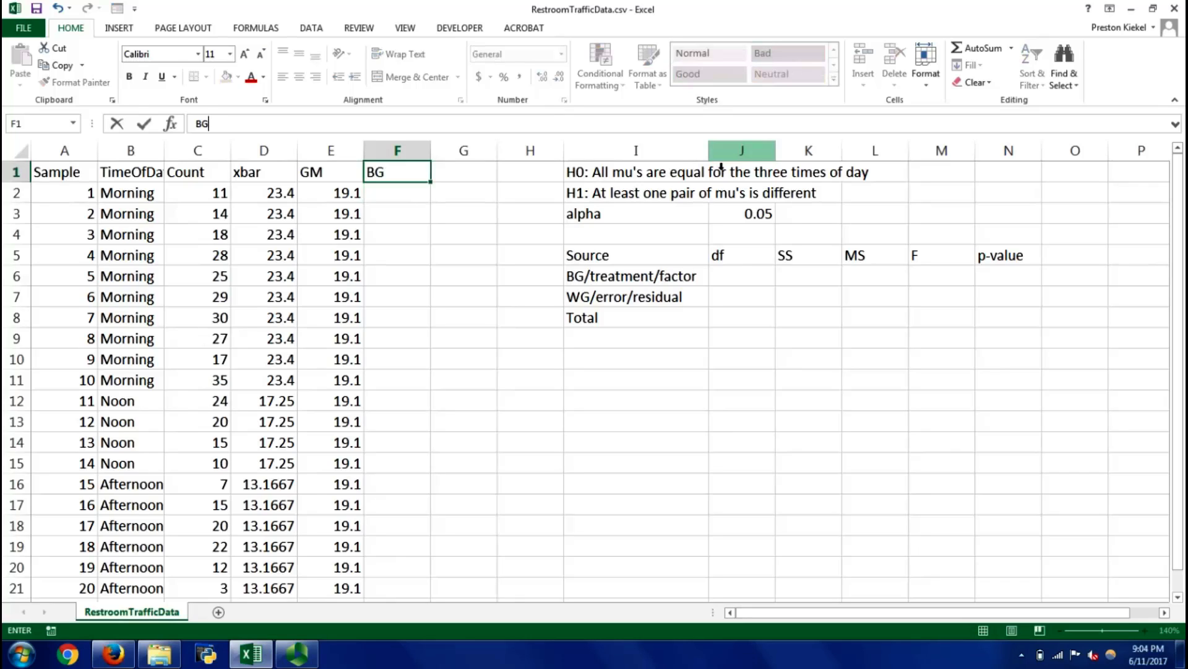
pyautogui.write('d')
pyautogui.press('BackSpace')
pyautogui.write('_dev')
pyautogui.press('Tab')
pyautogui.write('WG_dev')
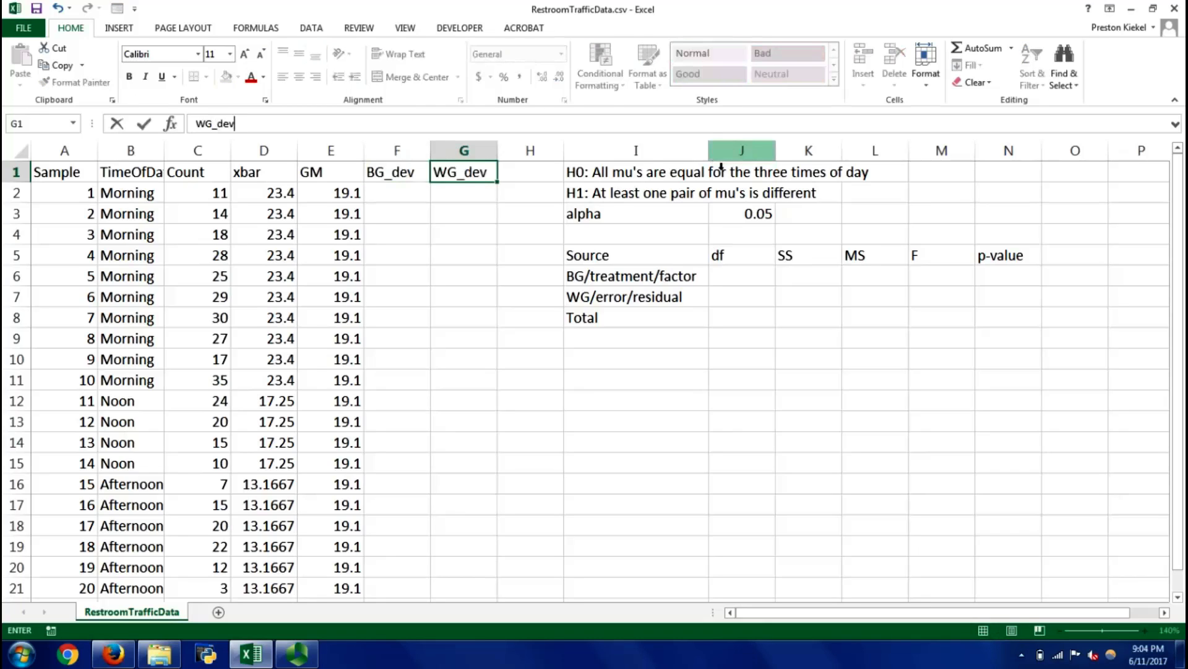
pyautogui.press('Tab')
# Insert a blank column at column H and enter the heading "Tot_dev" in cell H1
pyautogui.press('Down')
pyautogui.press('Right')
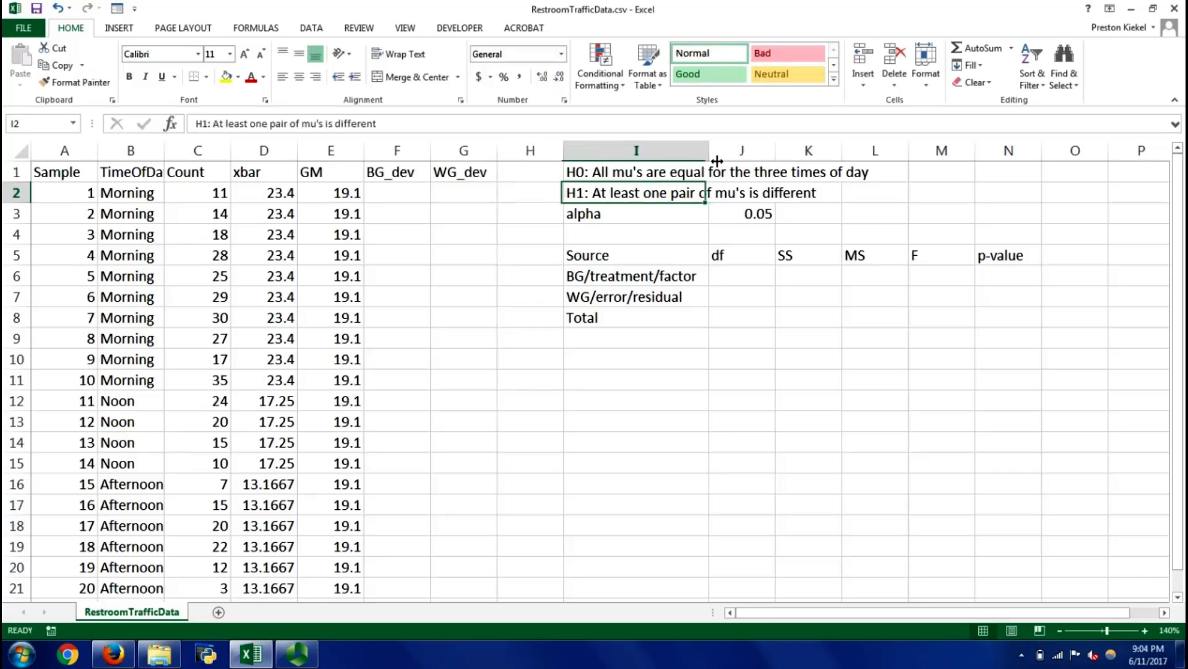
pyautogui.press('Left')
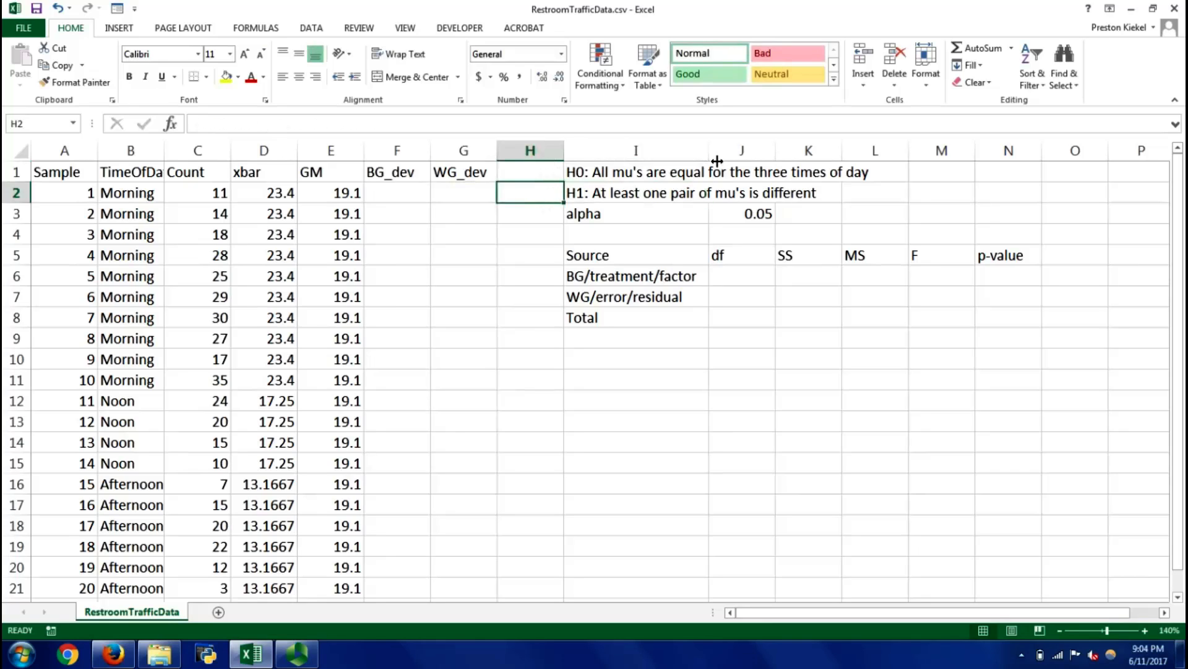
pyautogui.hotkey('alt', 'i')
pyautogui.press('c')
pyautogui.press('Right')
pyautogui.press('Up')
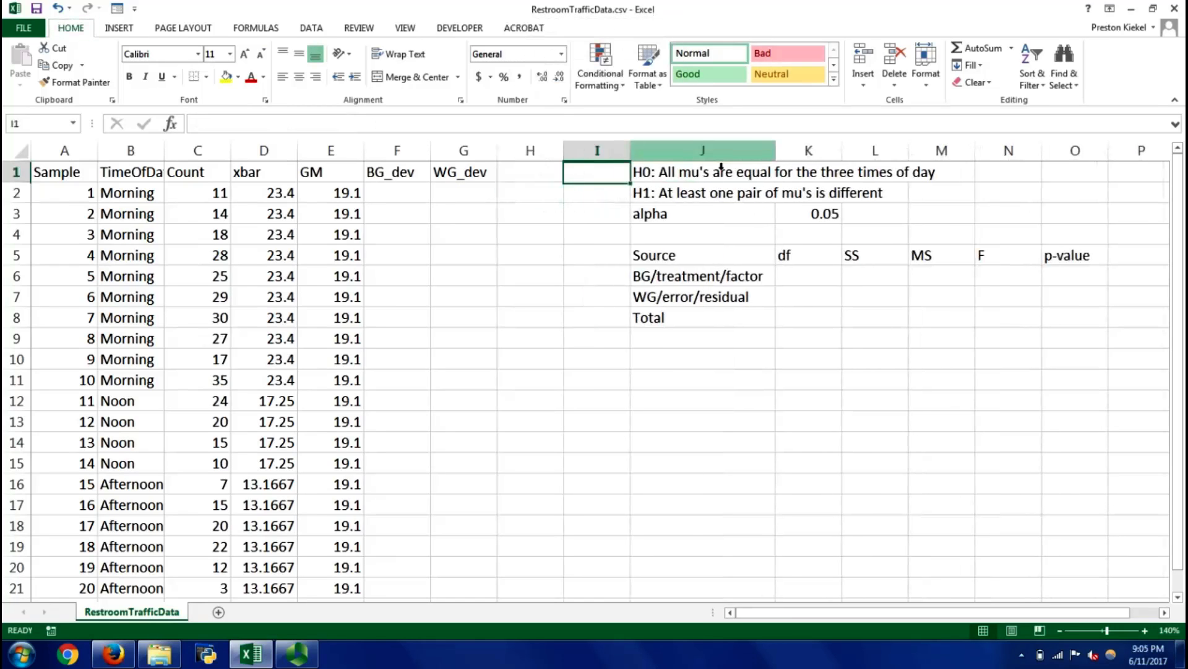
pyautogui.press('Left')
pyautogui.write('Tot')
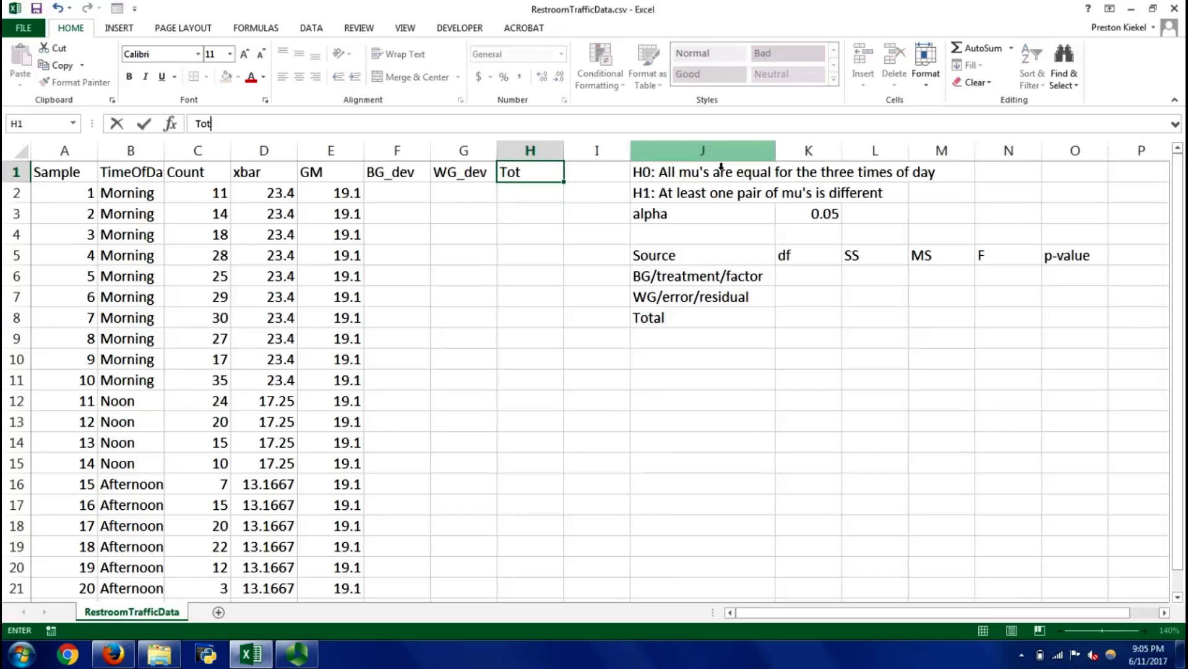
pyautogui.write('_dev')
pyautogui.press('Return')
# Calculate the squared between-group deviation in F2 with the formula =(D2-E2)^2
pyautogui.press('Left')
pyautogui.press('Left')
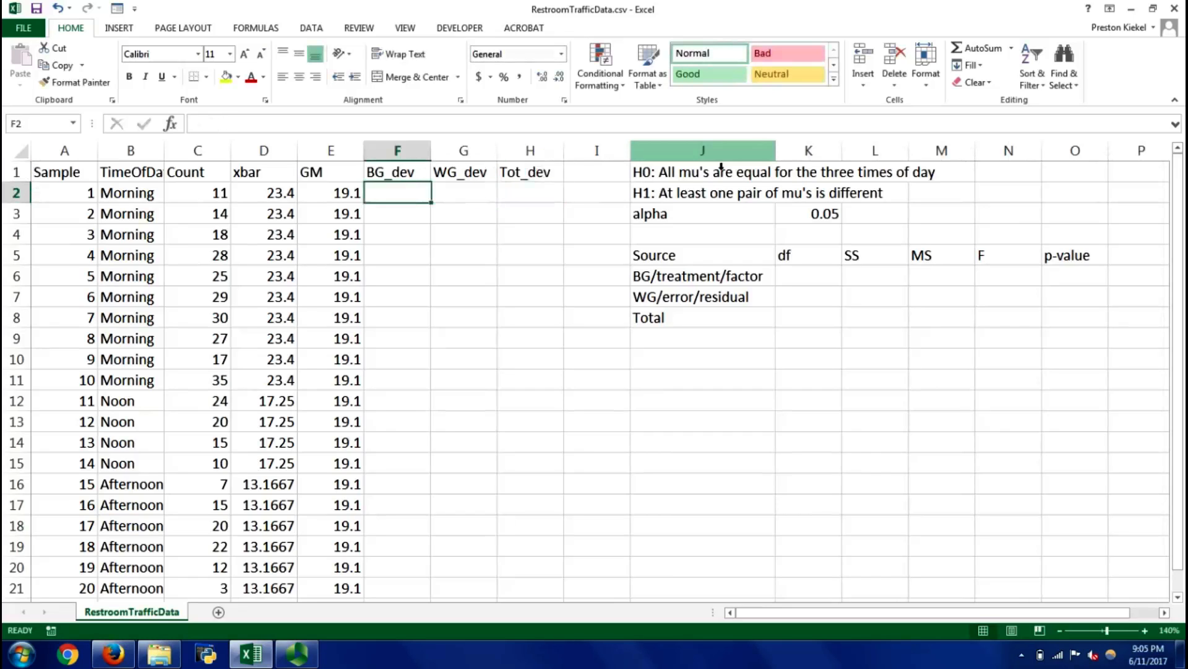
pyautogui.write('=')
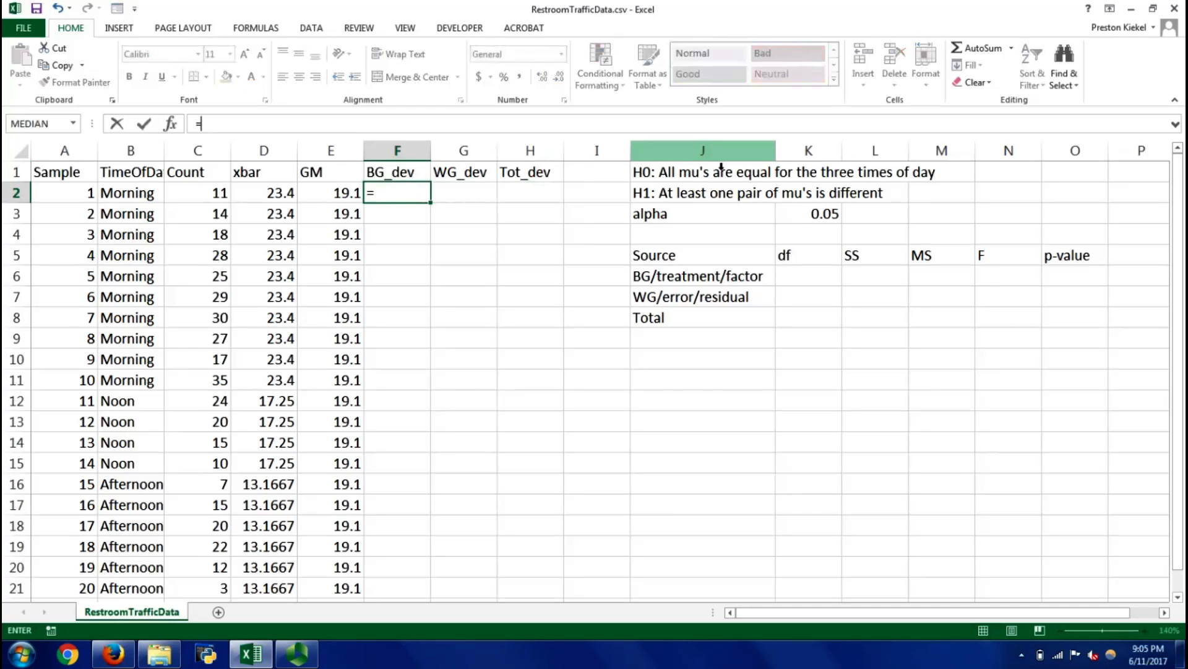
pyautogui.write('(')
pyautogui.press('Left')
pyautogui.press('Left')
pyautogui.press('Left')
pyautogui.press('Right')
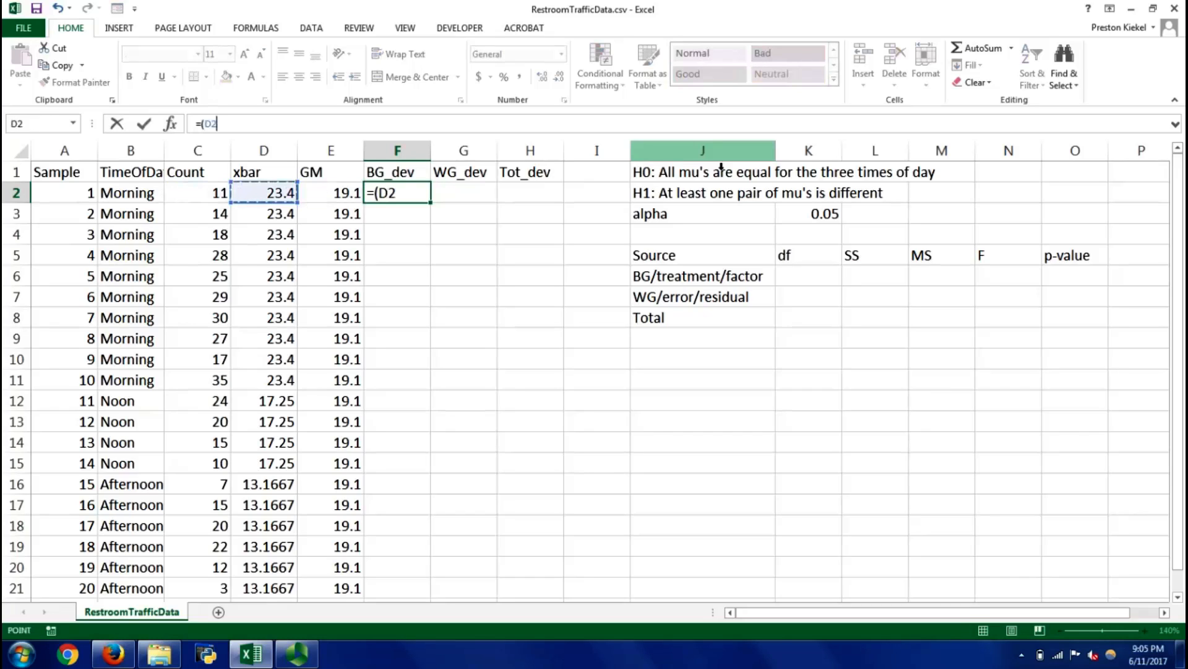
pyautogui.write('-')
pyautogui.press('Left')
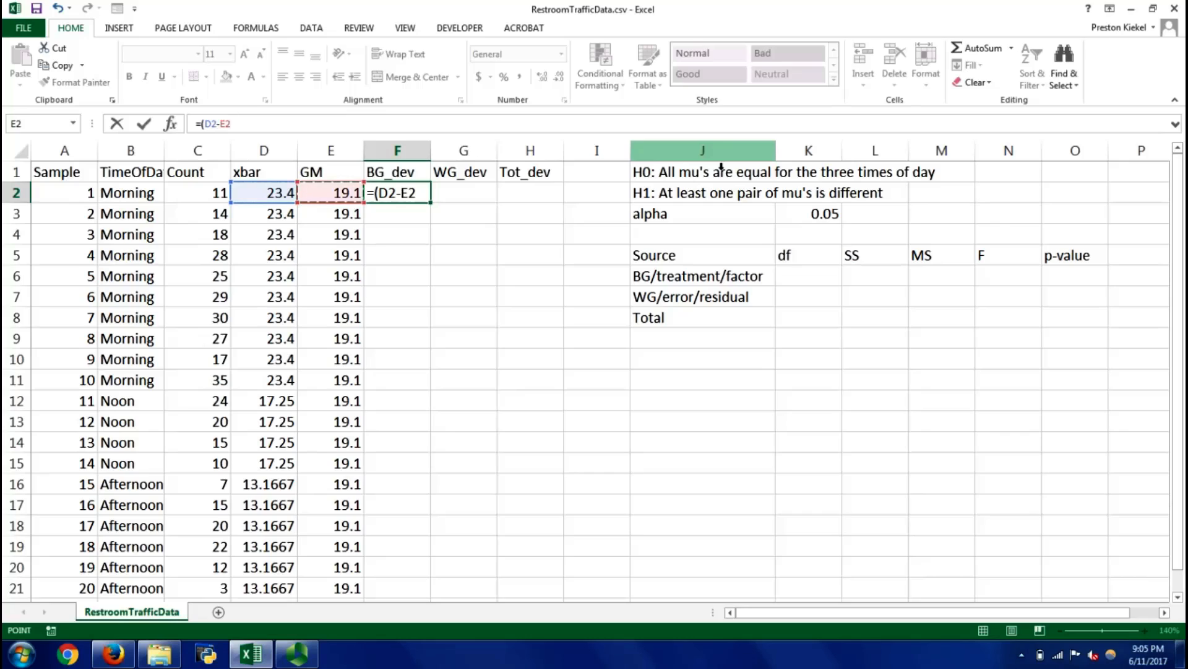
pyautogui.write(')^2')
pyautogui.press('Return')
# Copy the BG_dev formula in F2 and paste it into the rows down to F21
pyautogui.press('Up')
pyautogui.hotkey('ctrl', 'c')
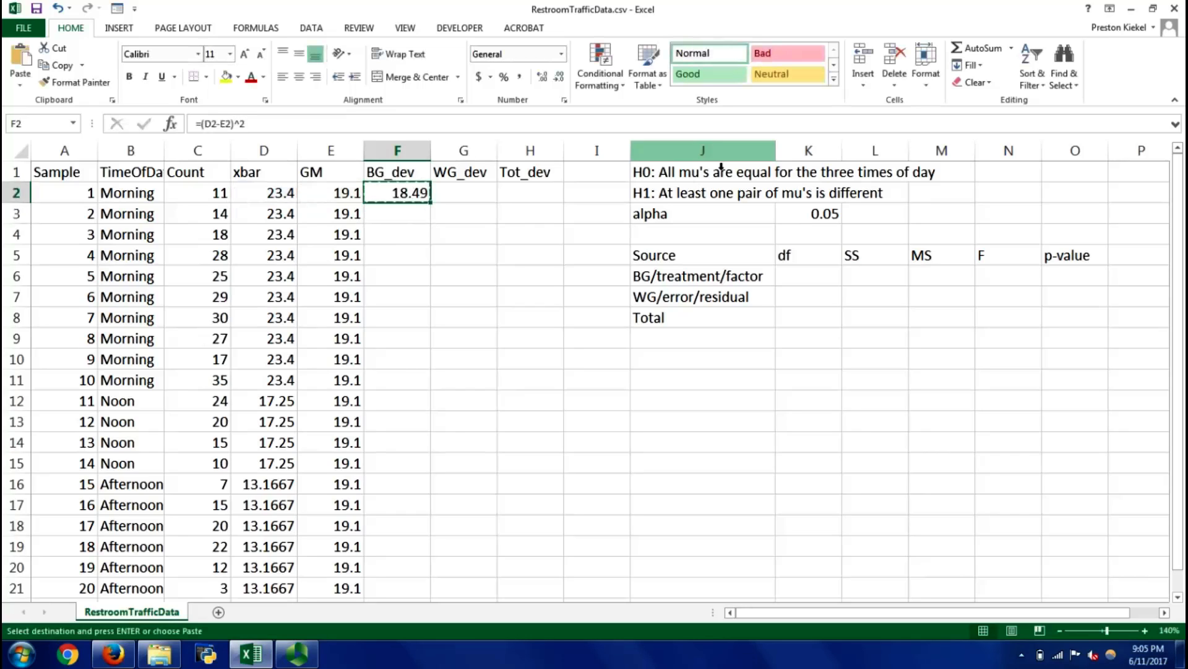
pyautogui.press('Left')
pyautogui.hotkey('ctrl', 'Down')
pyautogui.press('Right')
pyautogui.hotkey('ctrl', 'shift', 'Up')
pyautogui.press('Return')
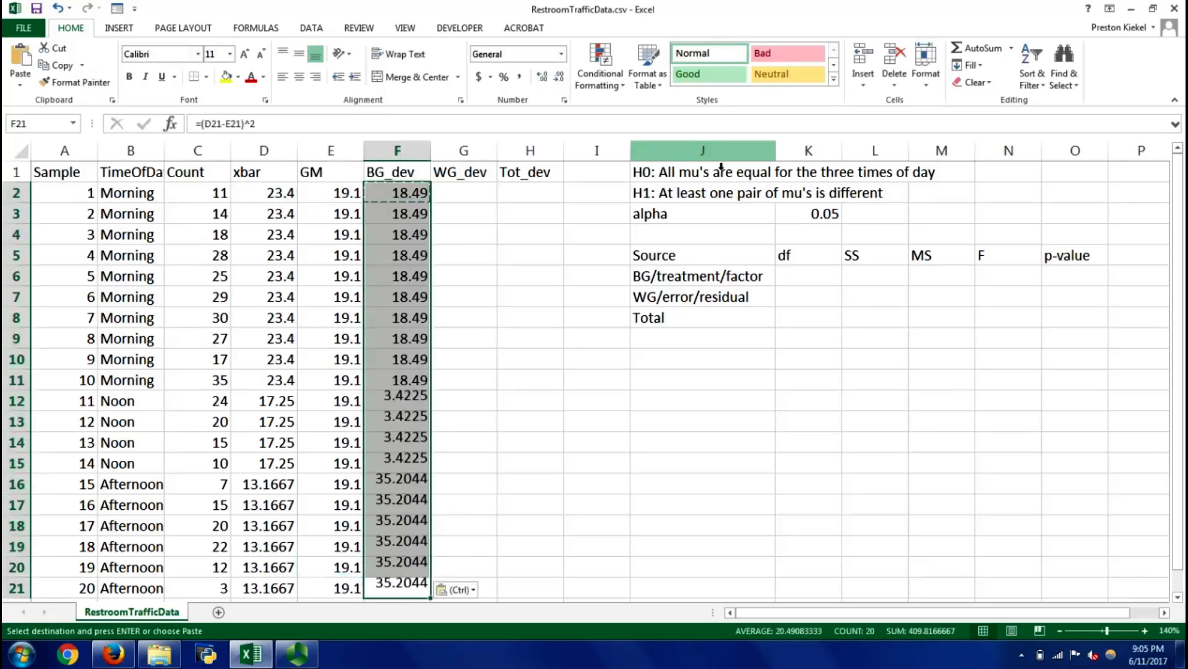
# Examine the BG_dev values and formulas in column F across the Morning, Noon and Afternoon rows
pyautogui.press('Up')
pyautogui.press('Up')
pyautogui.press('Up')
pyautogui.press('Up')
pyautogui.press('Up')
pyautogui.press('Up')
pyautogui.press('Up')
pyautogui.press('Up')
pyautogui.press('Up')
pyautogui.press('Up')
pyautogui.press('Up')
pyautogui.press('Up')
pyautogui.press('Up')
pyautogui.press('Up')
pyautogui.press('Up')
pyautogui.press('Up')
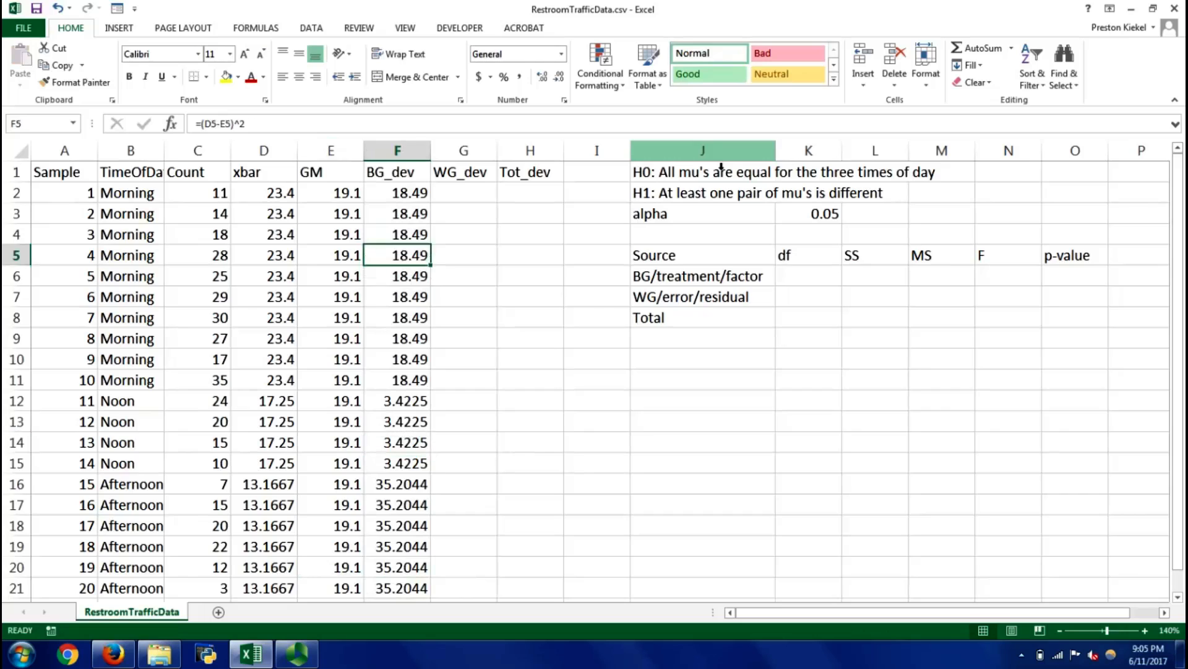
pyautogui.press('Down')
pyautogui.press('Left')
pyautogui.press('Right')
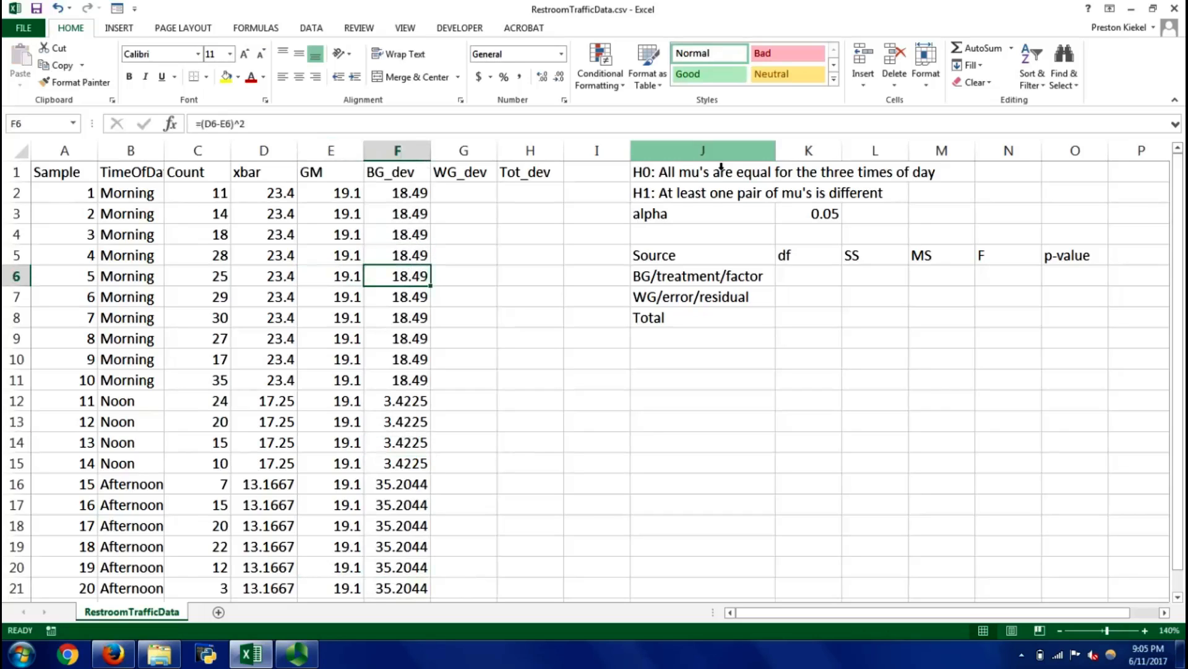
pyautogui.press('Down')
pyautogui.press('Down')
pyautogui.press('Down')
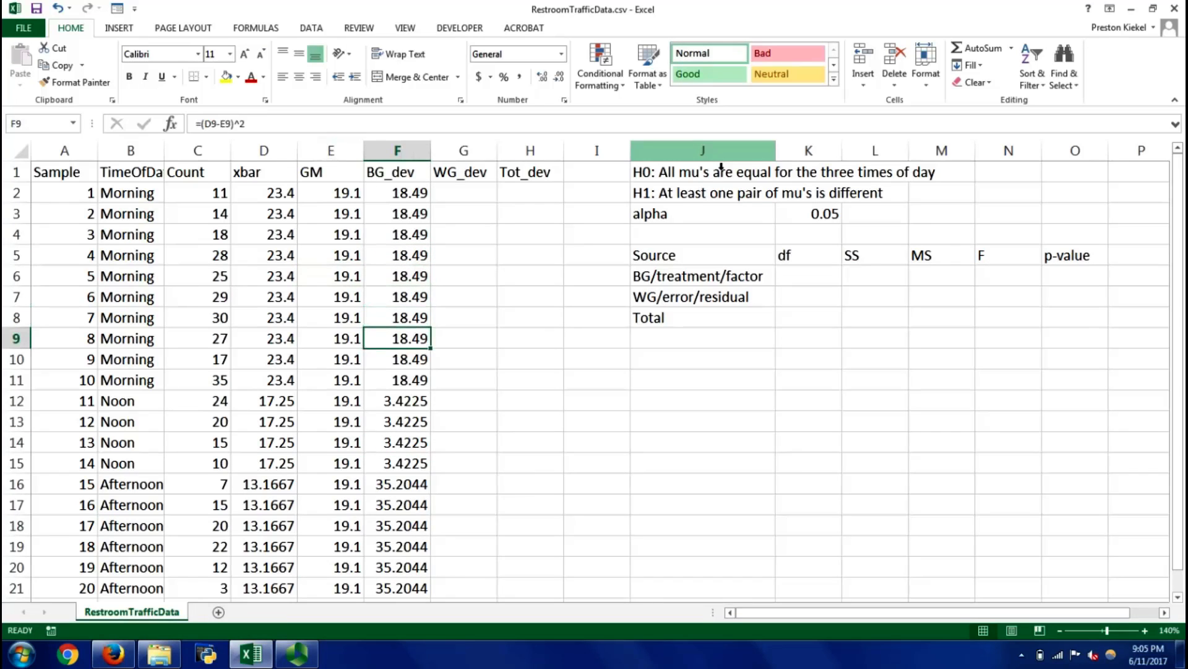
pyautogui.press('Down')
pyautogui.press('Down')
pyautogui.press('Down')
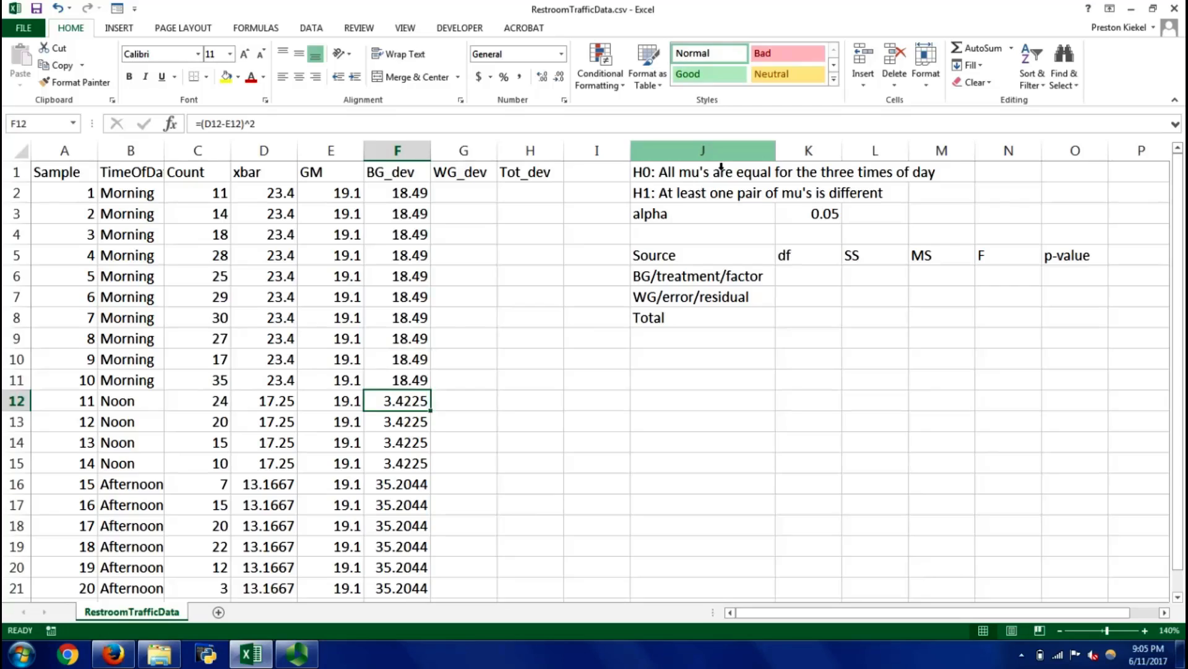
pyautogui.press('Down')
pyautogui.press('Down')
pyautogui.press('Down')
pyautogui.press('Down')
pyautogui.press('Down')
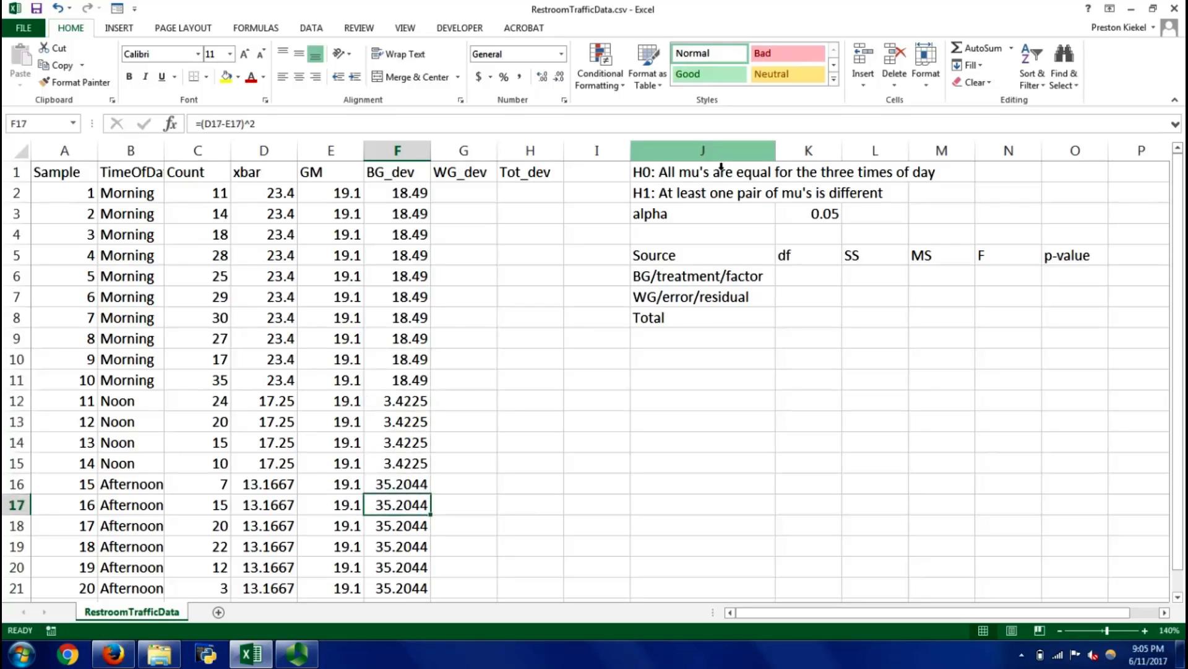
pyautogui.press('Down')
pyautogui.press('Down')
pyautogui.press('Down')
pyautogui.press('Down')
# Calculate the squared within-group deviation in G2 with the formula =(C2-D2)^2
pyautogui.press('Right')
pyautogui.hotkey('ctrl', 'Up')
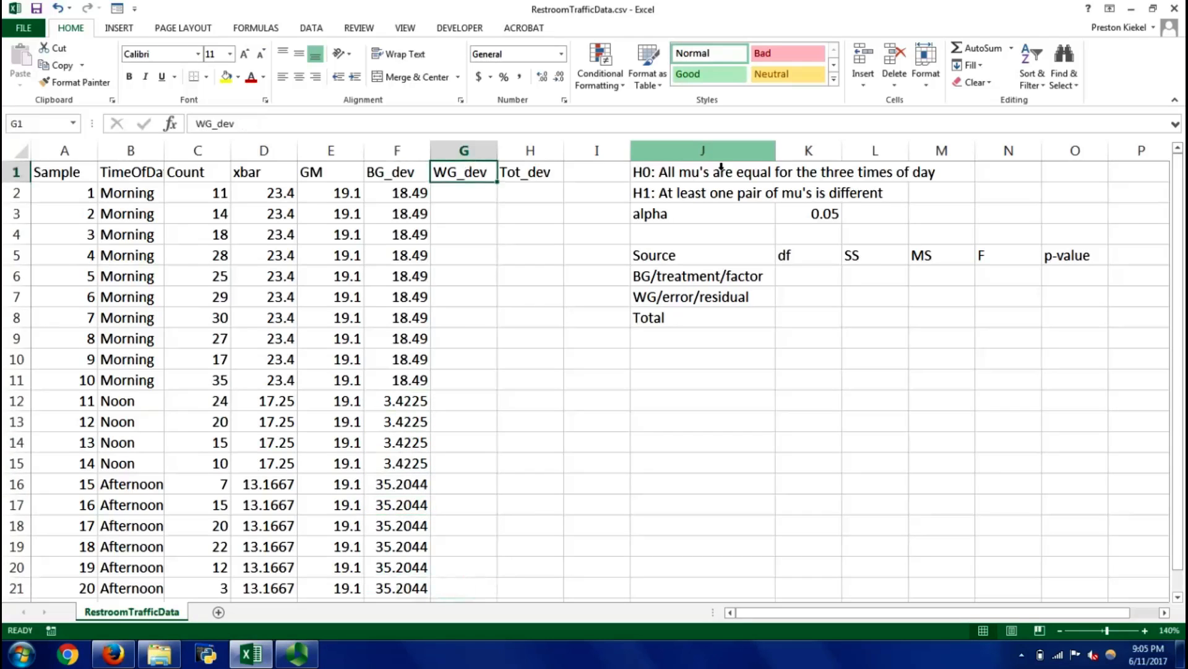
pyautogui.press('Down')
pyautogui.write('=')
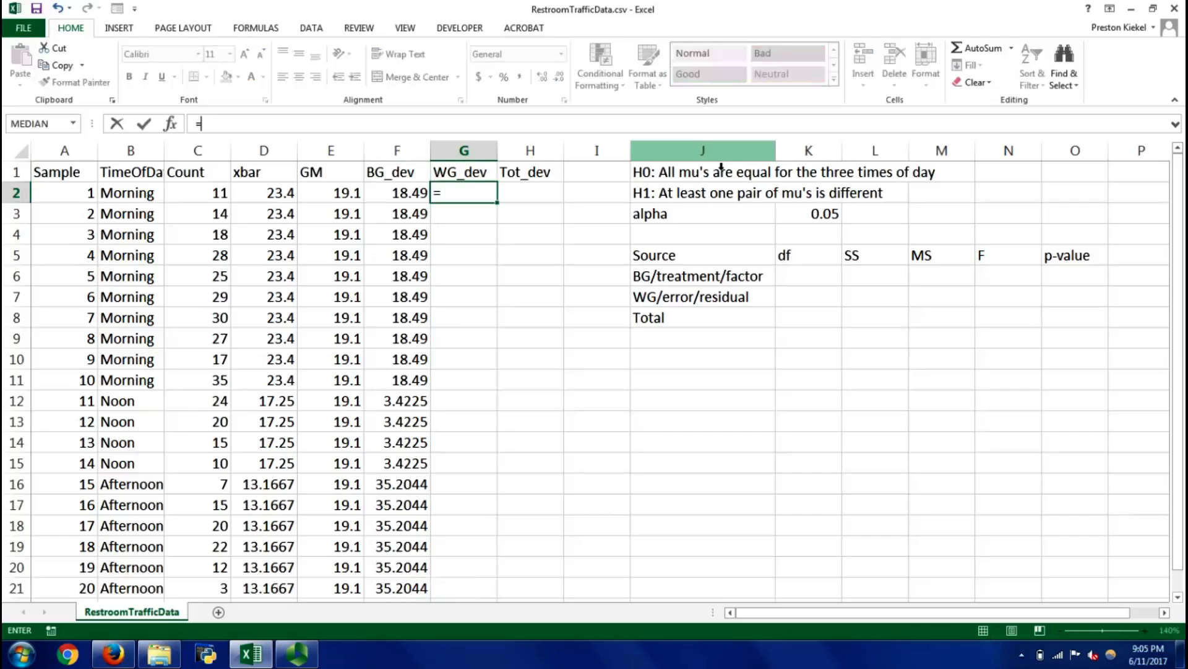
pyautogui.press('Menu')
pyautogui.press('Escape')
pyautogui.press('Escape')
pyautogui.write('=(')
pyautogui.press('Left')
pyautogui.press('Left')
pyautogui.press('Left')
pyautogui.press('Left')
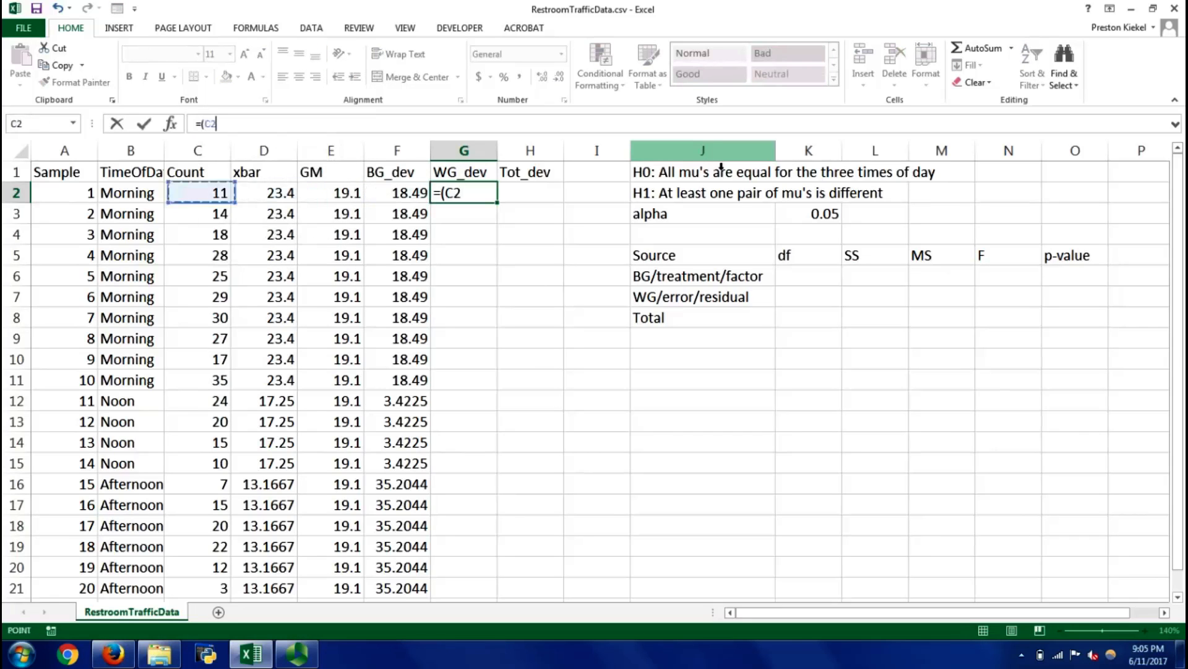
pyautogui.write('-')
pyautogui.press('Left')
pyautogui.press('Left')
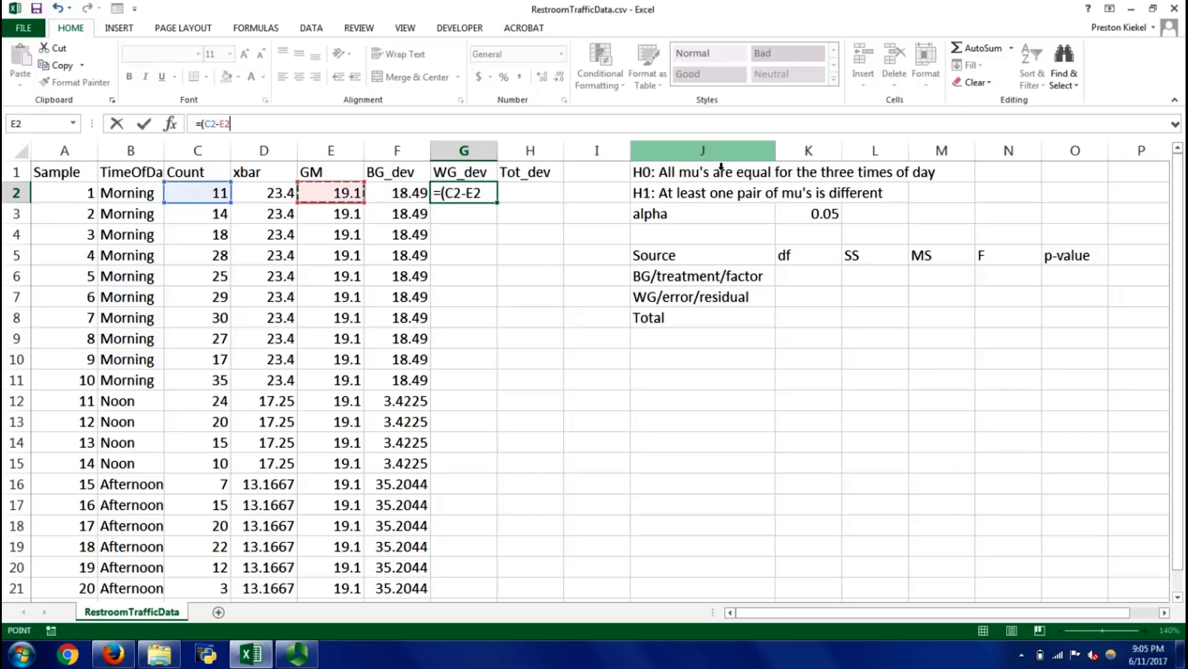
# Copy the WG_dev formula in G2 and paste it into the rows down to G21
pyautogui.press('Left')
pyautogui.write(')^2')
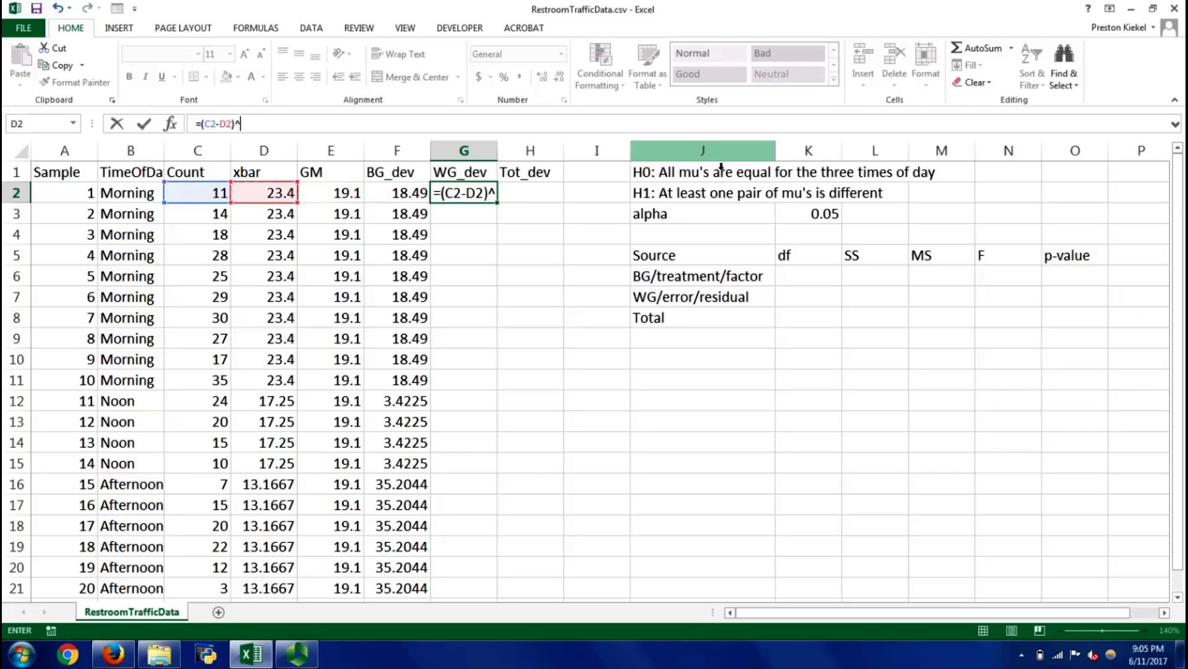
pyautogui.press('Return')
pyautogui.press('Up')
pyautogui.hotkey('ctrl', 'c')
pyautogui.press('Left')
pyautogui.hotkey('ctrl', 'Down')
pyautogui.press('Right')
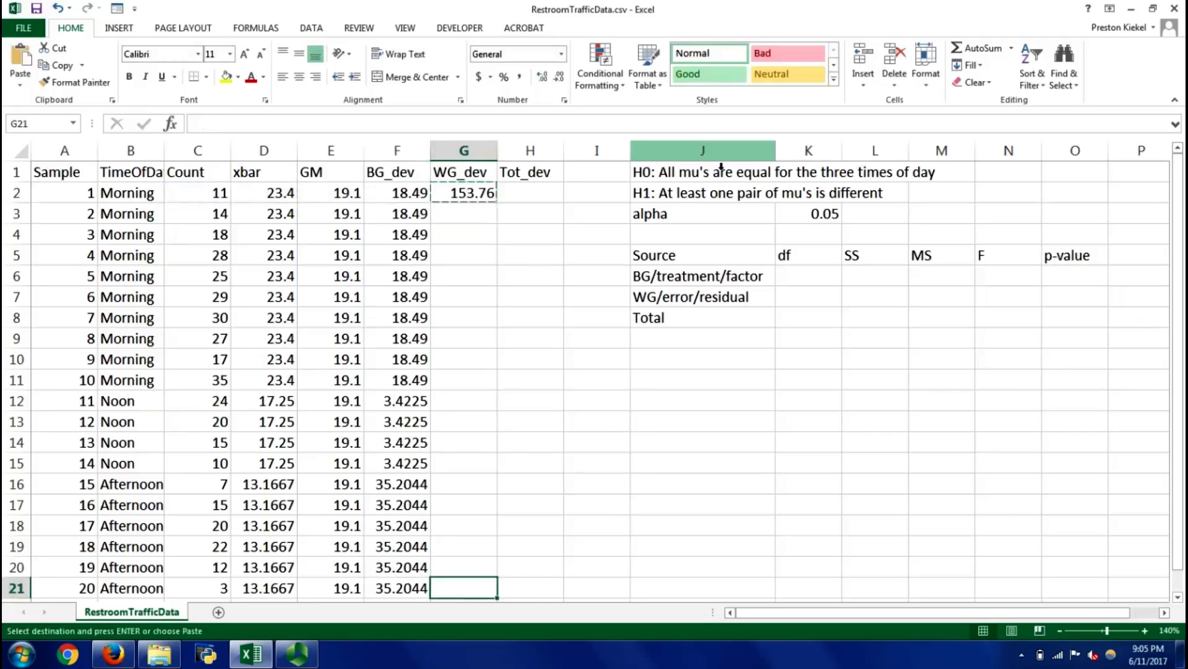
pyautogui.hotkey('ctrl', 'shift', 'Up')
pyautogui.hotkey('ctrl', 'v')
pyautogui.press('Escape')
# Calculate the squared total deviation in H2 with the formula =(C2-E2)^2
pyautogui.press('Right')
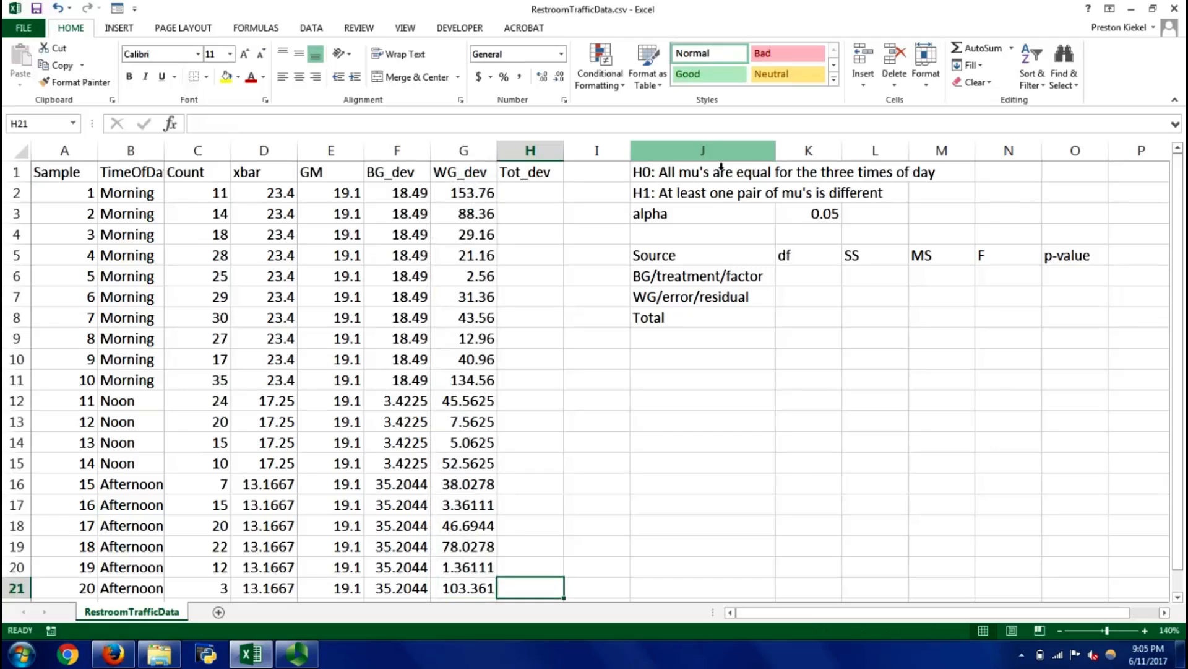
pyautogui.hotkey('ctrl', 'Up')
pyautogui.press('Down')
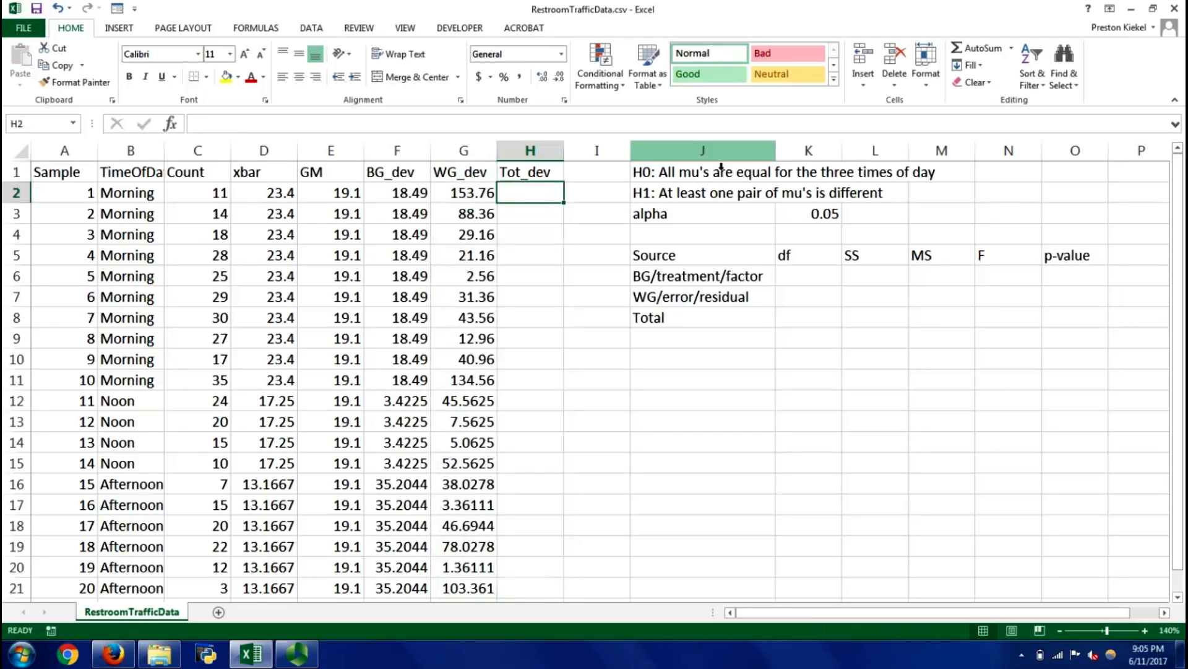
pyautogui.write('=(')
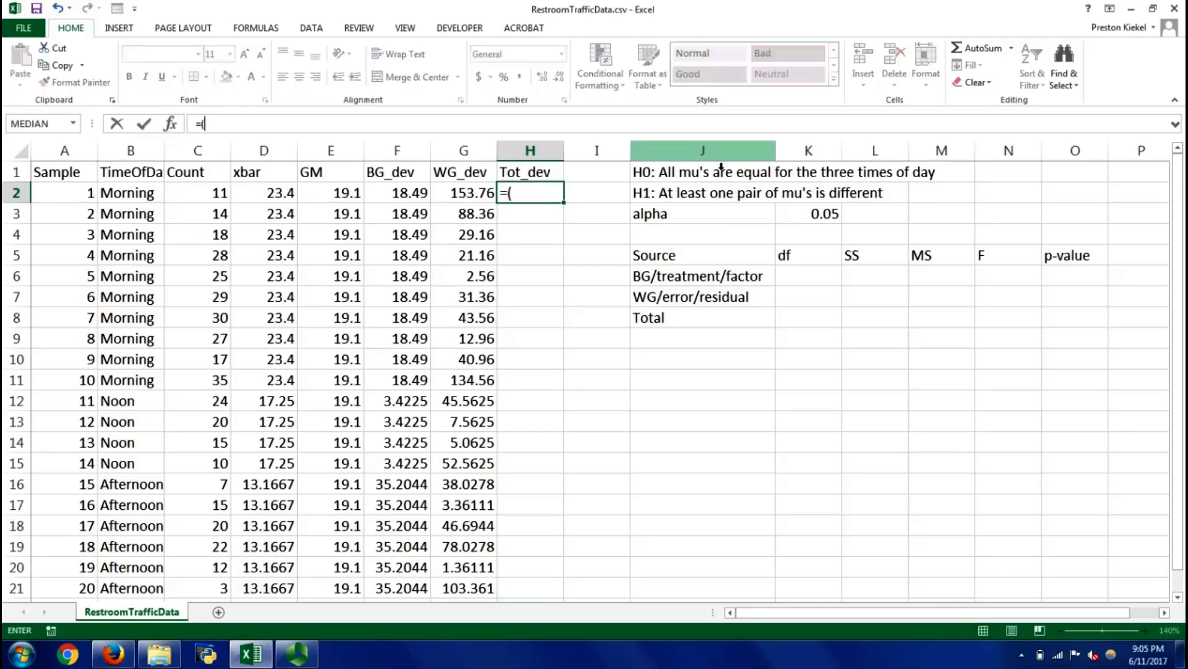
pyautogui.press('Left')
pyautogui.press('Left')
pyautogui.press('Left')
pyautogui.press('Left')
pyautogui.press('Left')
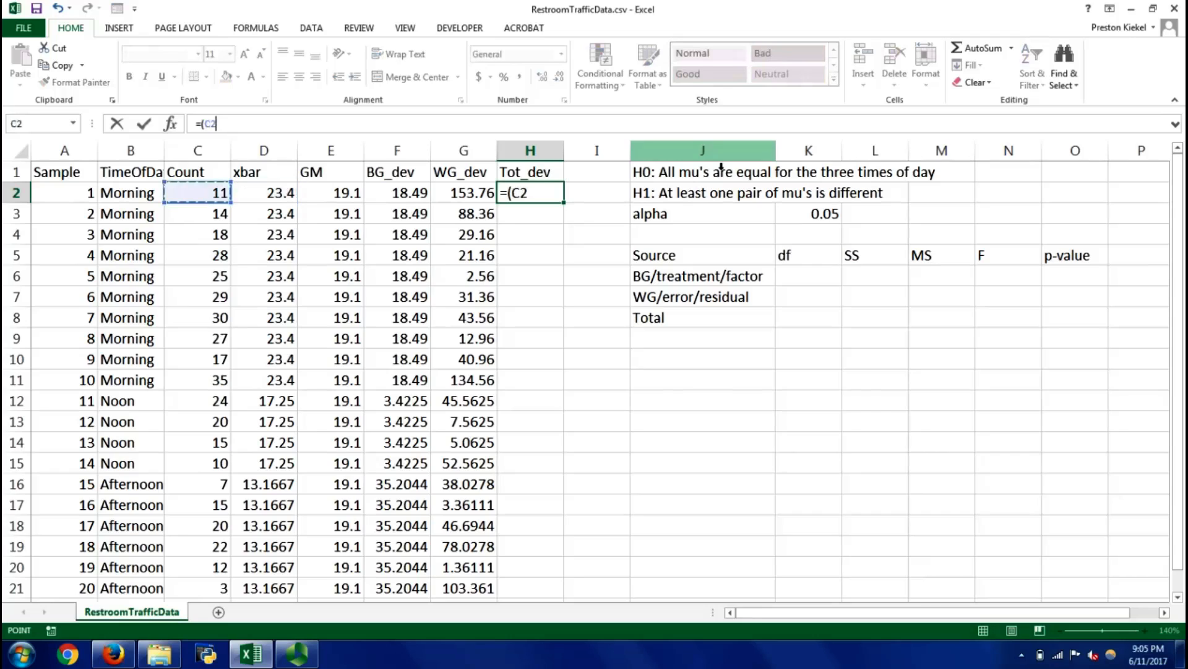
pyautogui.write('-')
pyautogui.press('Left')
pyautogui.press('Left')
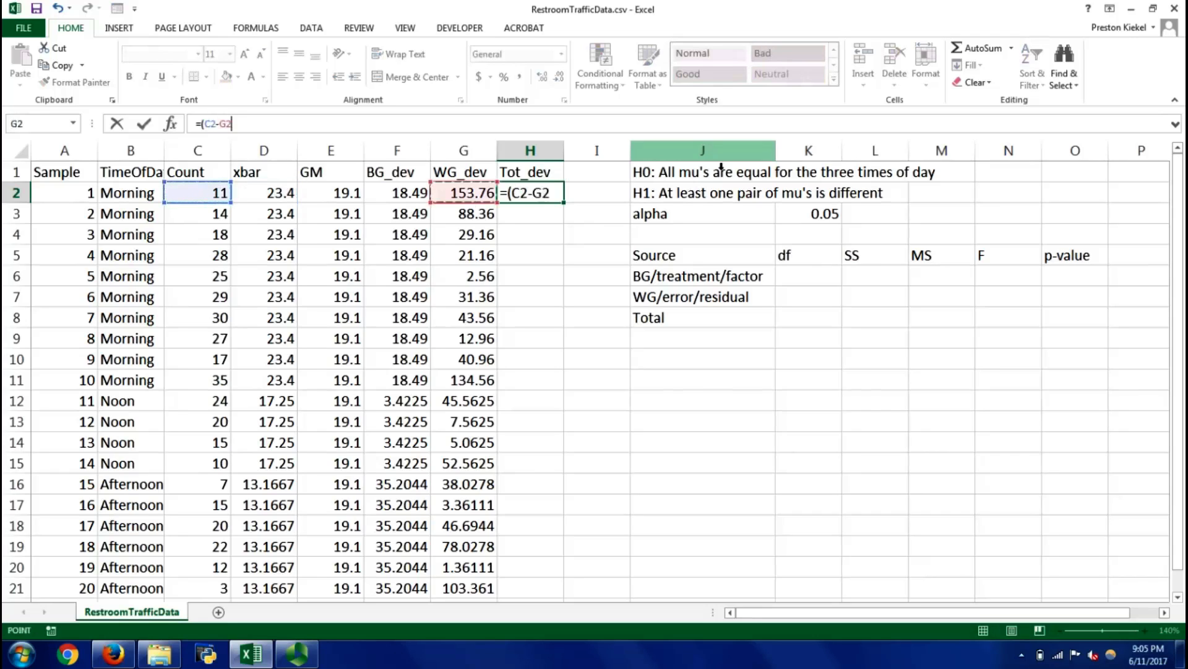
pyautogui.press('Left')
pyautogui.write(')^2')
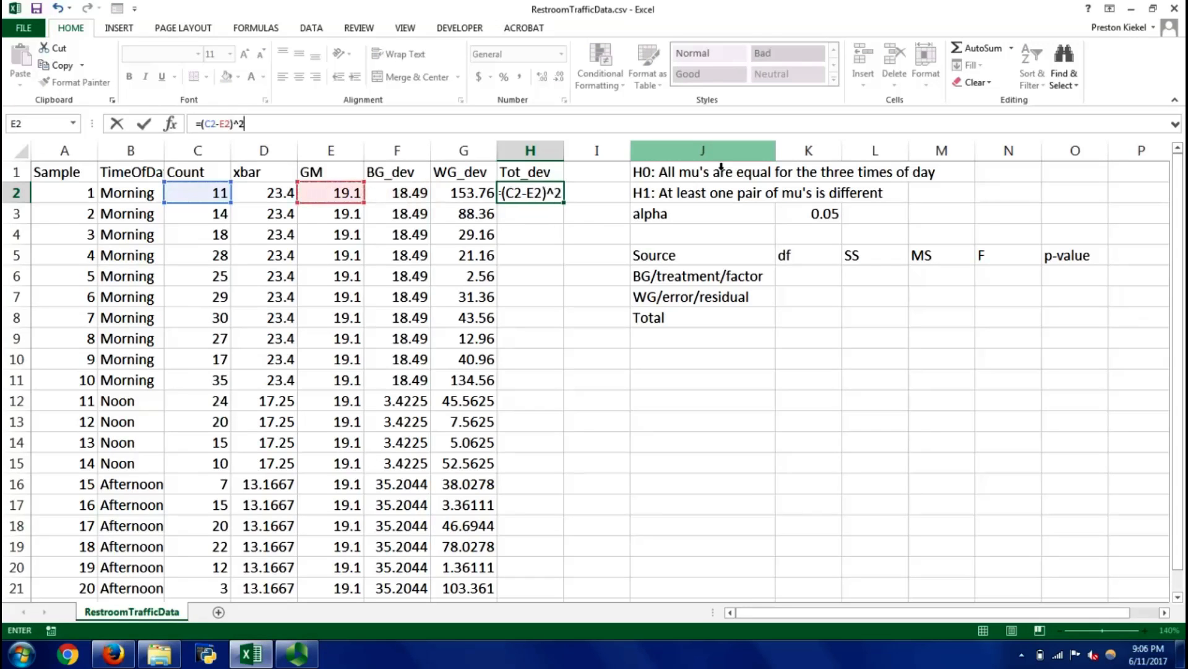
pyautogui.press('Return')
# Copy the Tot_dev formula in H2 and paste it into the rows down to H21
pyautogui.press('Up')
pyautogui.hotkey('ctrl', 'c')
pyautogui.press('Left')
pyautogui.hotkey('ctrl', 'Down')
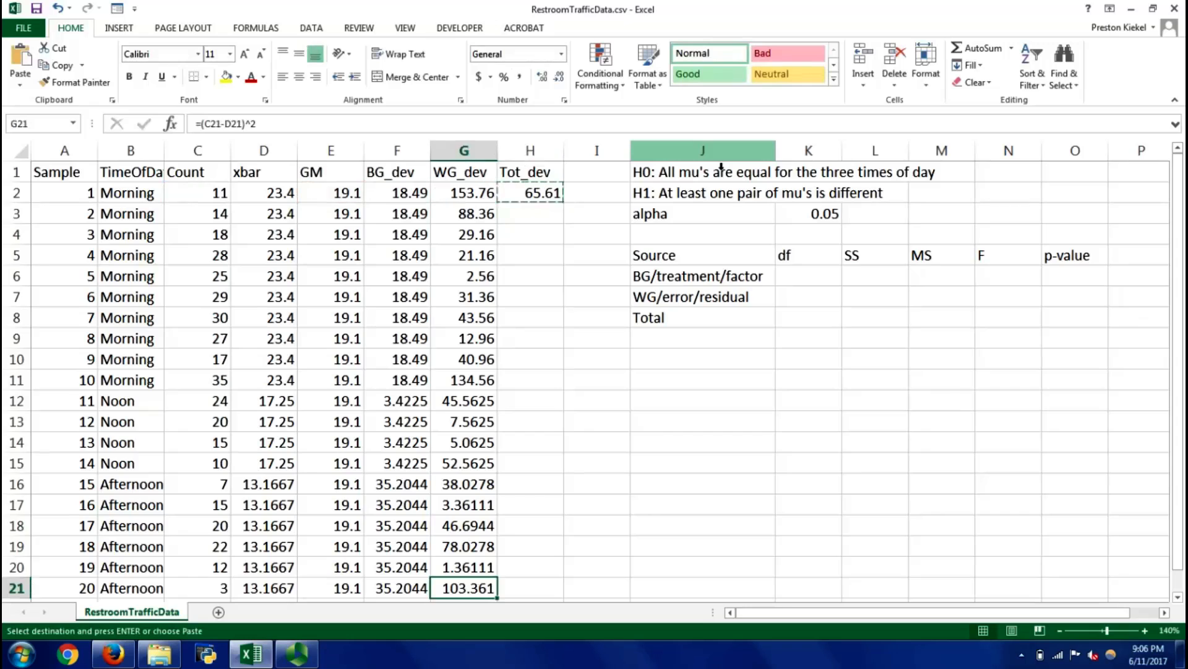
pyautogui.press('Right')
pyautogui.hotkey('ctrl', 'shift', 'Up')
pyautogui.hotkey('ctrl', 'v')
pyautogui.press('Escape')
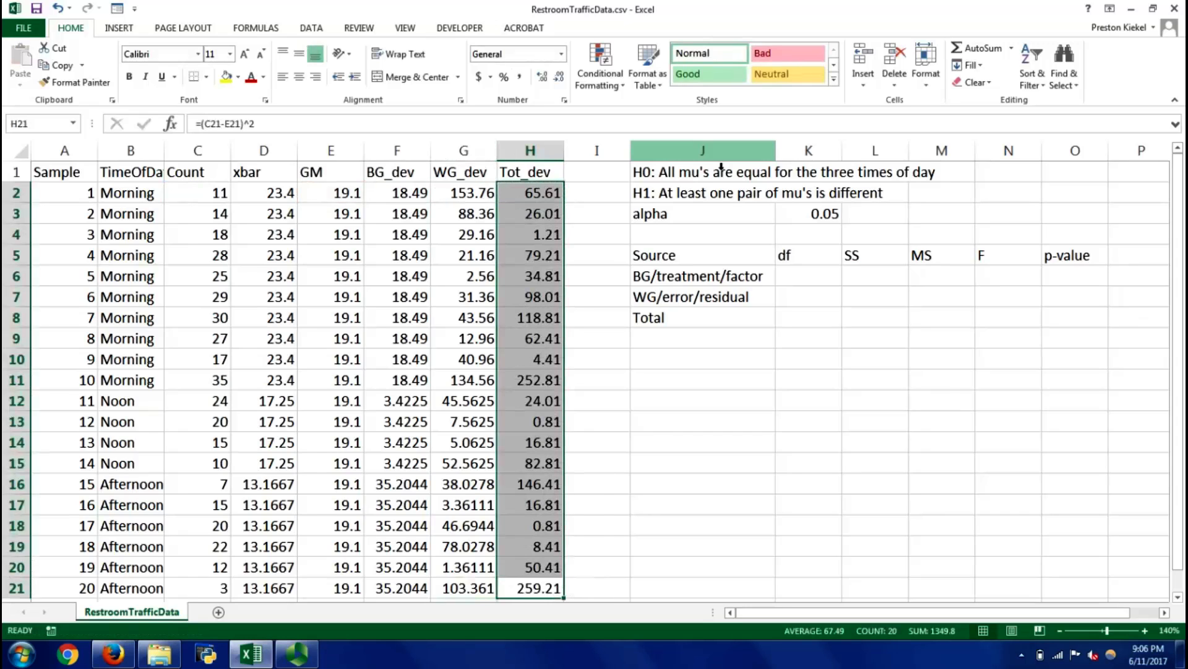
pyautogui.press('Up')
pyautogui.press('Up')
pyautogui.press('Up')
pyautogui.press('Up')
pyautogui.press('Up')
pyautogui.press('Up')
pyautogui.press('Up')
pyautogui.press('Up')
pyautogui.press('Up')
pyautogui.press('Up')
pyautogui.press('Up')
pyautogui.press('Up')
pyautogui.press('Up')
pyautogui.press('Up')
pyautogui.press('Up')
pyautogui.press('Up')
pyautogui.press('Up')
pyautogui.press('Up')
pyautogui.press('Up')
pyautogui.press('Up')
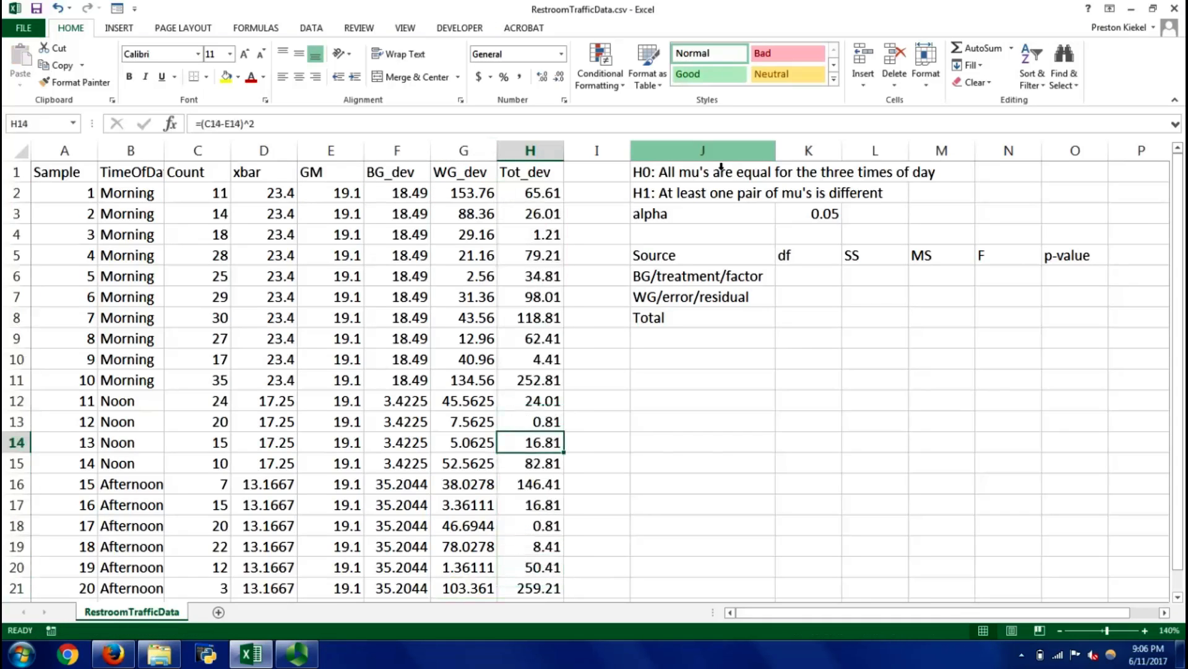
# Enter the degrees-of-freedom expressions as text in the df column: K-1 in K6, N-k in K7 and N-1 in K8
pyautogui.press('Right')
pyautogui.press('Right')
pyautogui.press('Right')
pyautogui.press('Right')
pyautogui.press('Left')
pyautogui.press('Down')
pyautogui.press('Down')
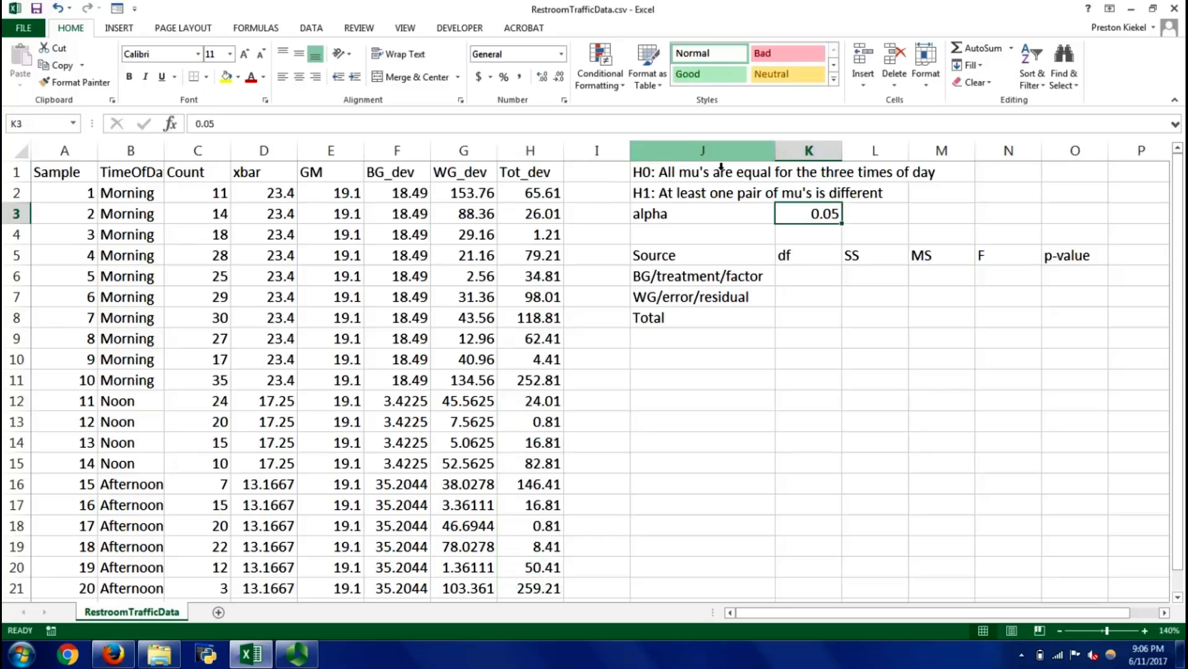
pyautogui.press('Down')
pyautogui.press('Down')
pyautogui.press('Down')
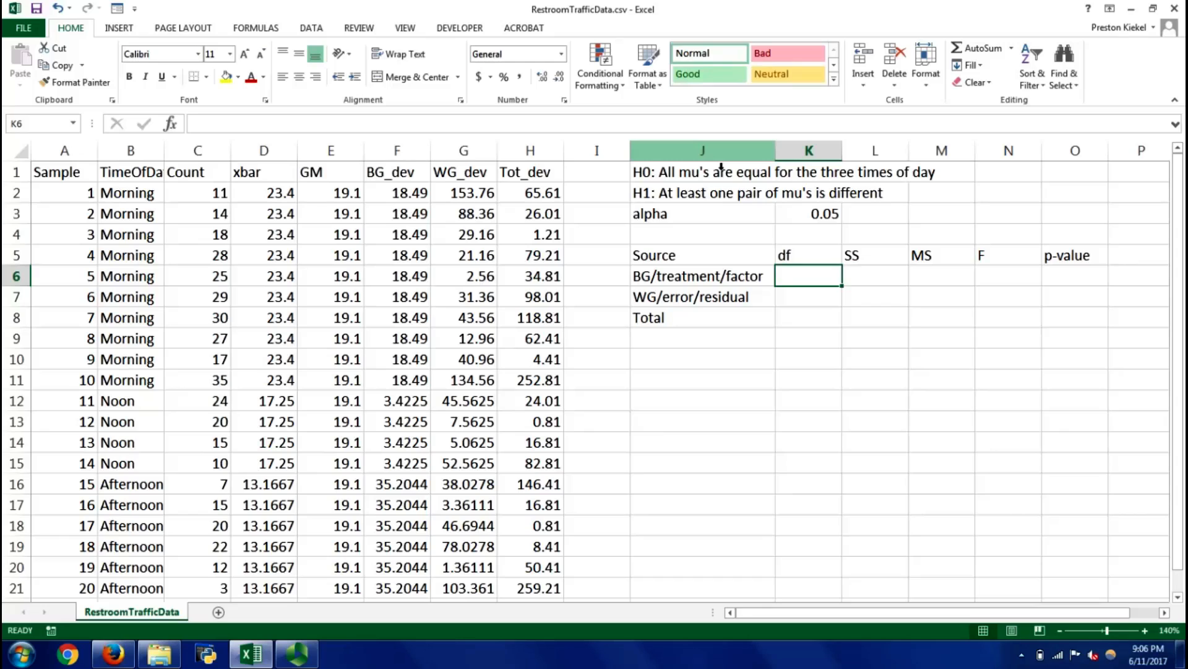
pyautogui.write('K-1')
pyautogui.press('Return')
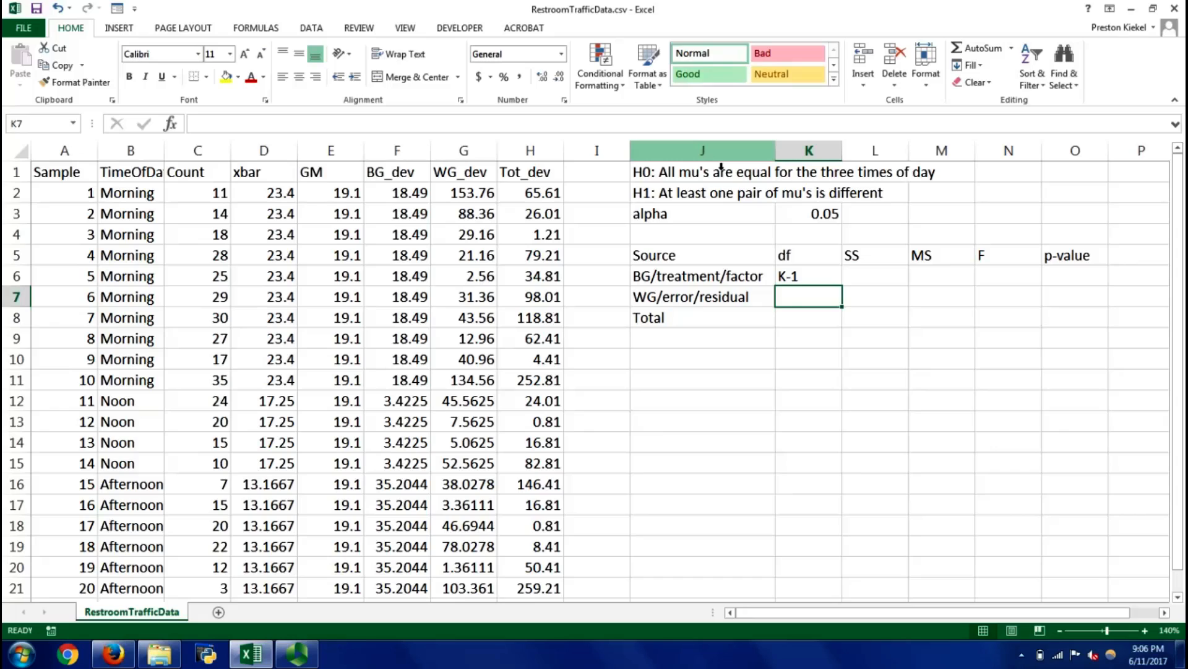
pyautogui.write('N-k')
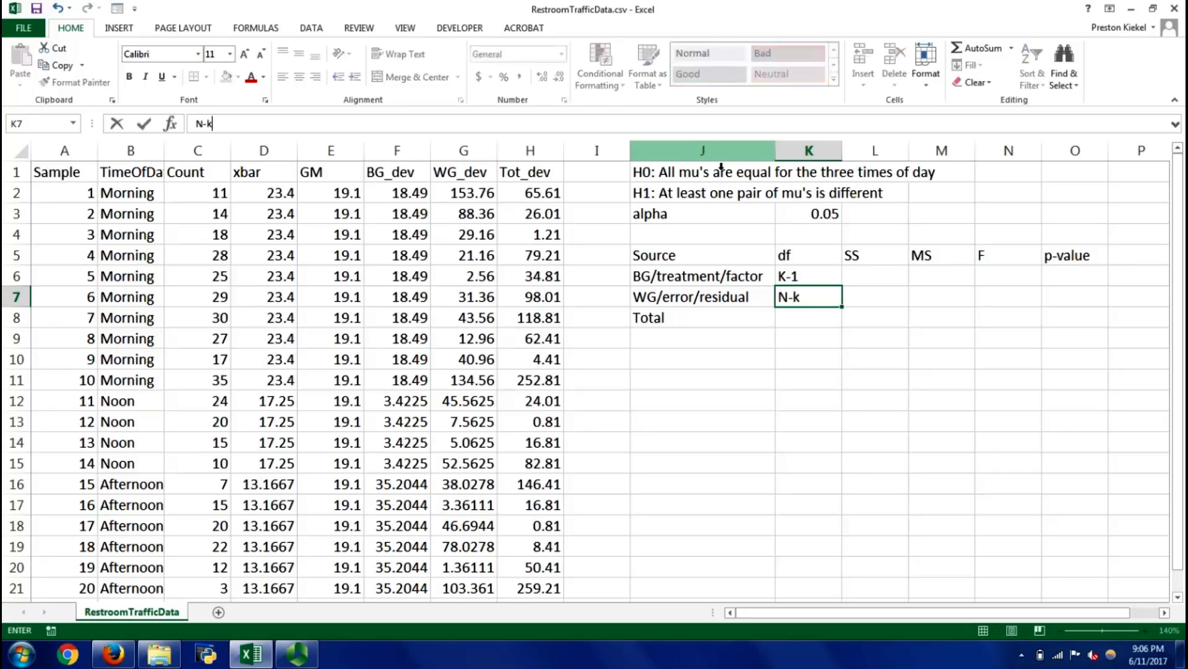
pyautogui.press('Return')
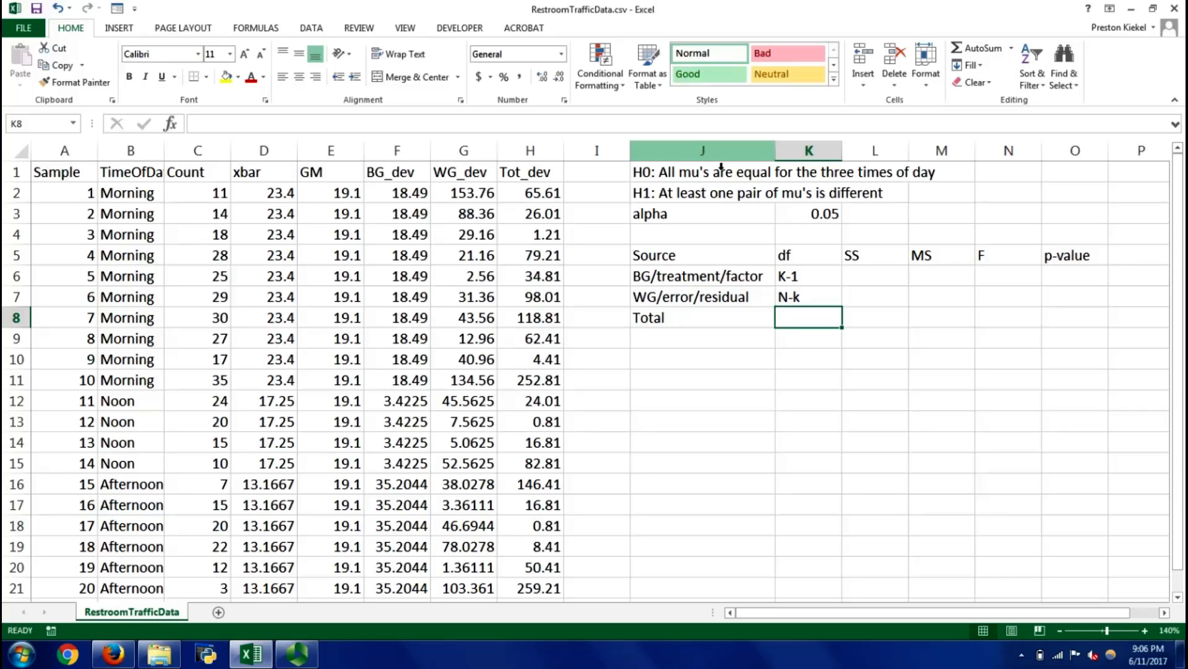
pyautogui.write('N-1')
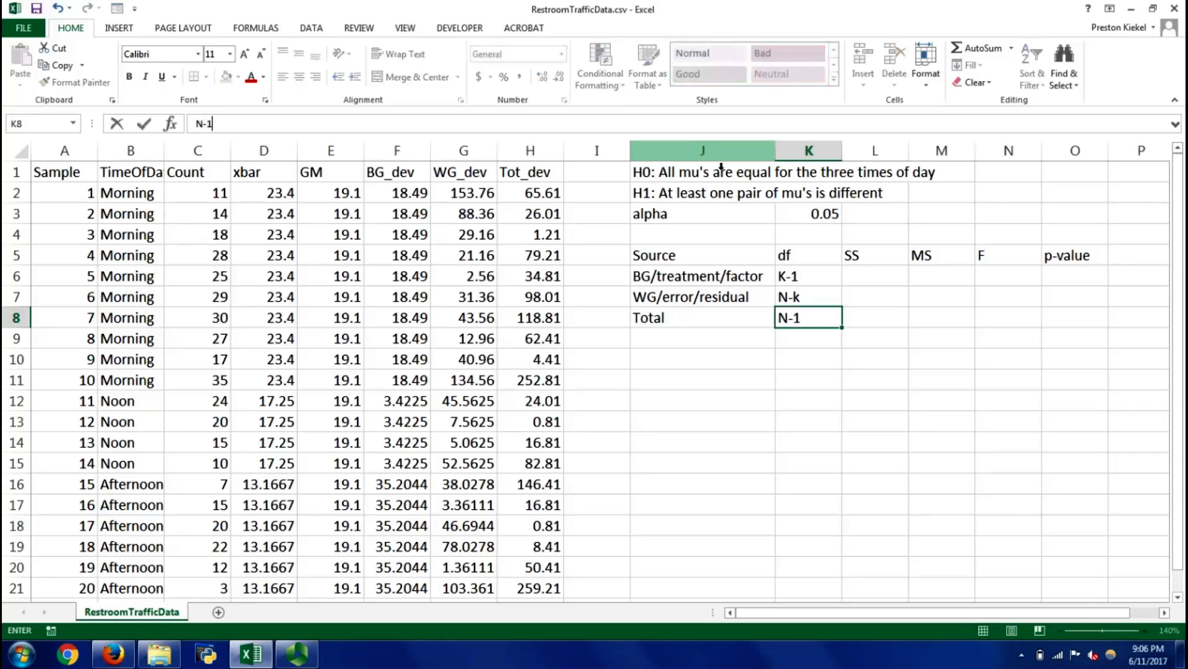
pyautogui.press('Return')
# Review the df expressions in K6 to K8 and check the last data row for the sample size
pyautogui.press('Up')
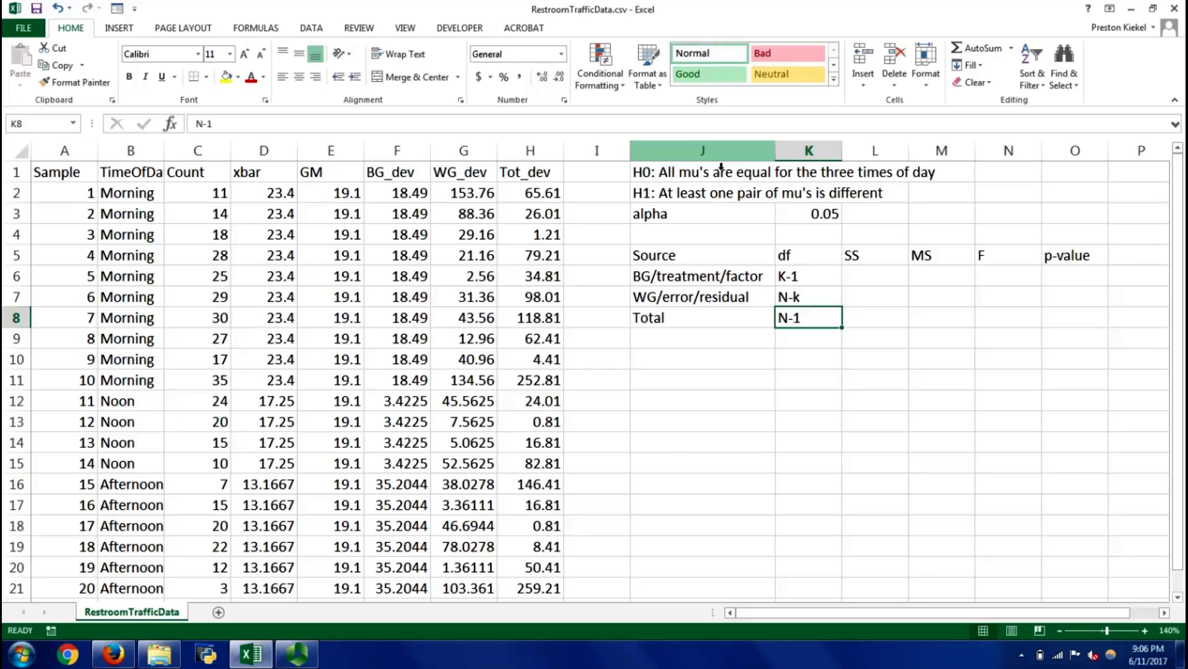
pyautogui.press('Up')
pyautogui.press('Up')
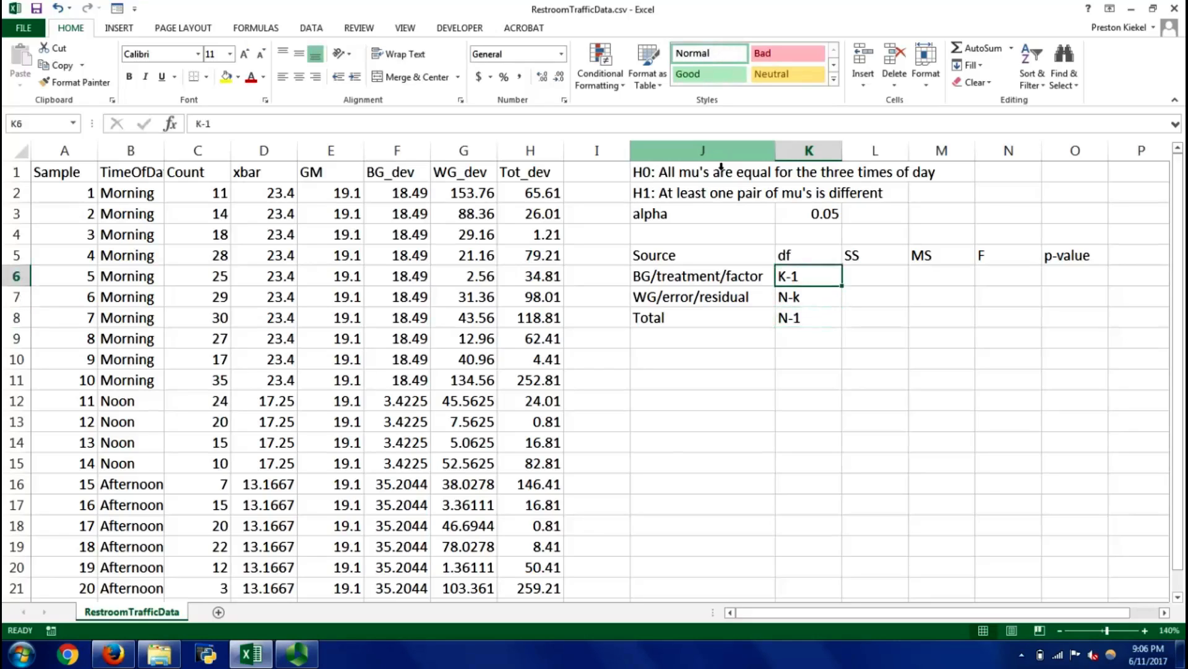
pyautogui.hotkey('shift', 'Down')
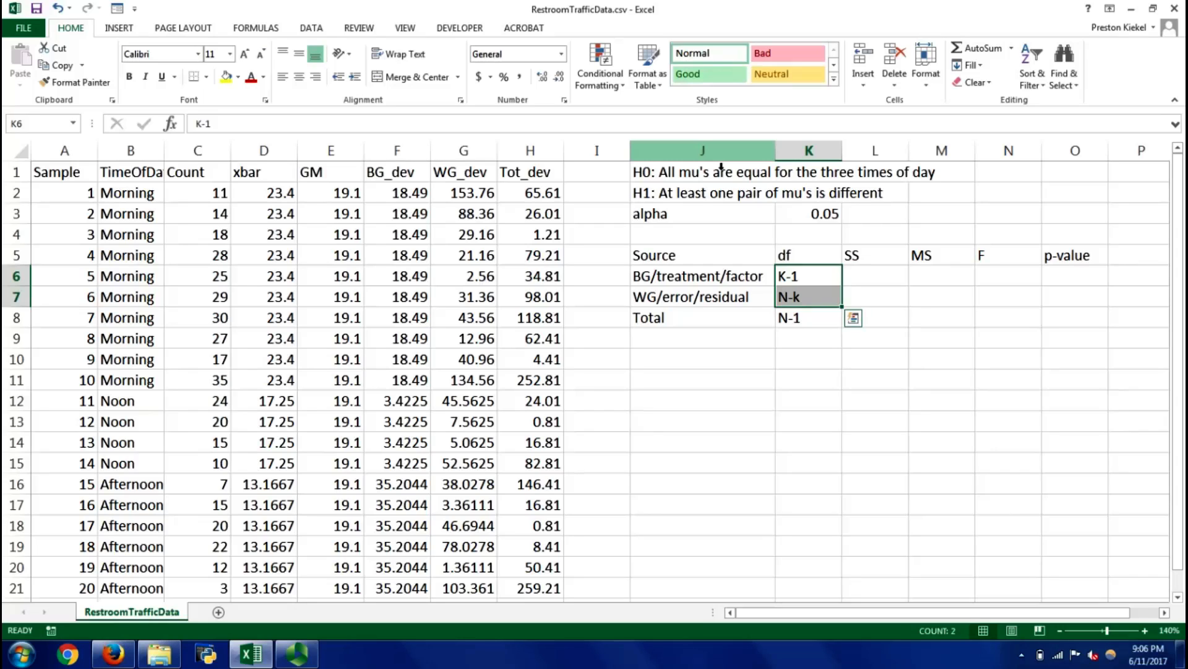
pyautogui.hotkey('shift', 'Up')
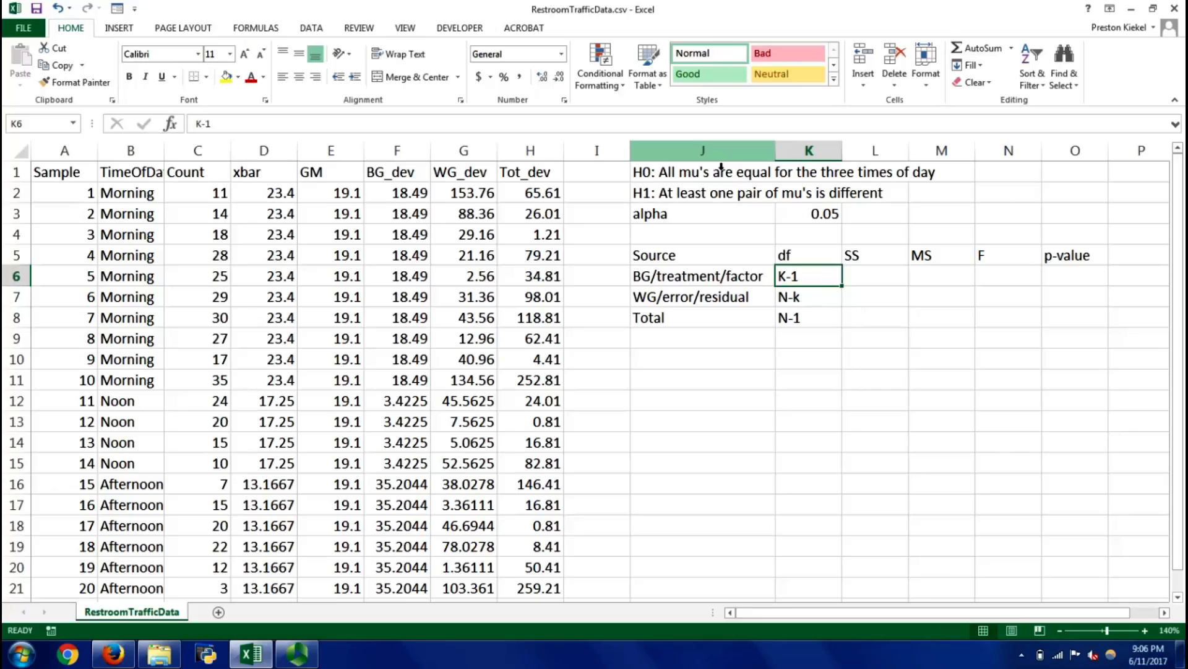
pyautogui.press('Left')
pyautogui.press('Left')
pyautogui.press('Left')
pyautogui.press('Left')
pyautogui.hotkey('ctrl', 'Down')
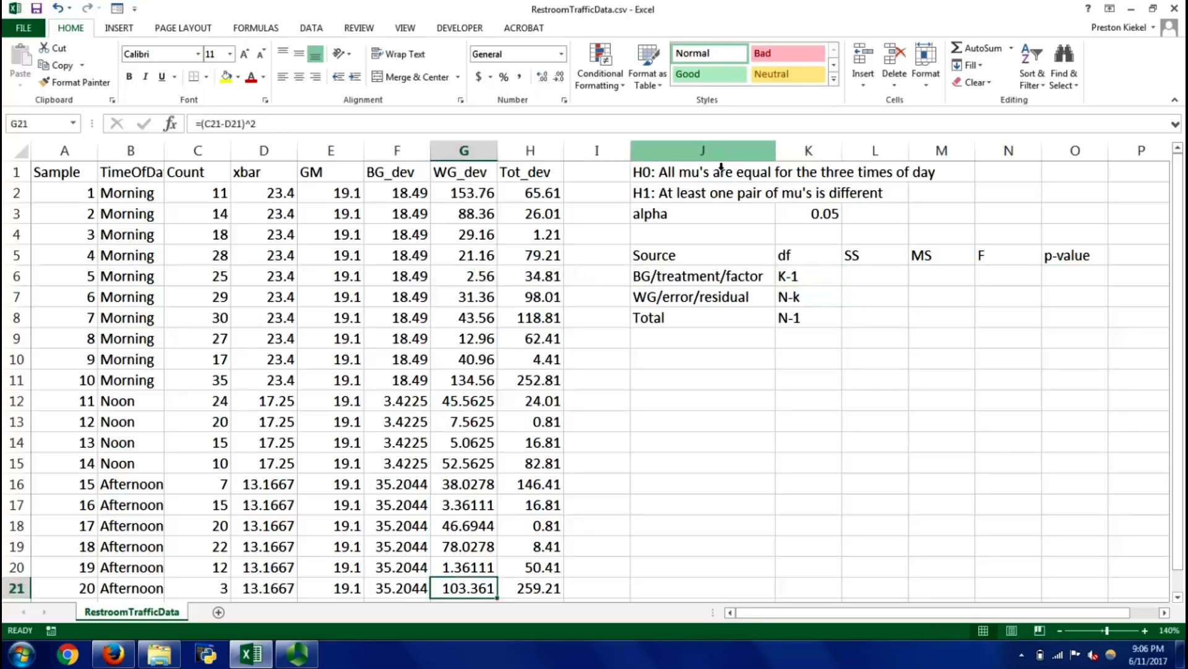
# Replace the df expressions with numbers: 19 for Total, 17 for WG/error/residual and 2 for BG/treatment/factor
pyautogui.click(801, 322)
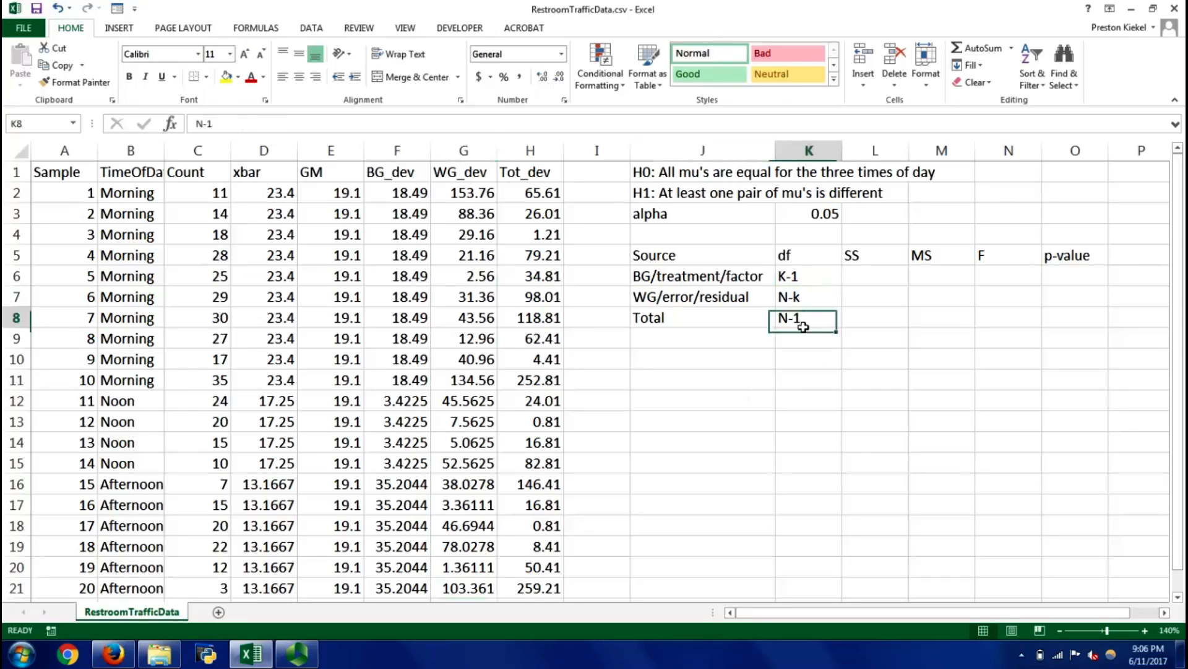
pyautogui.write('19')
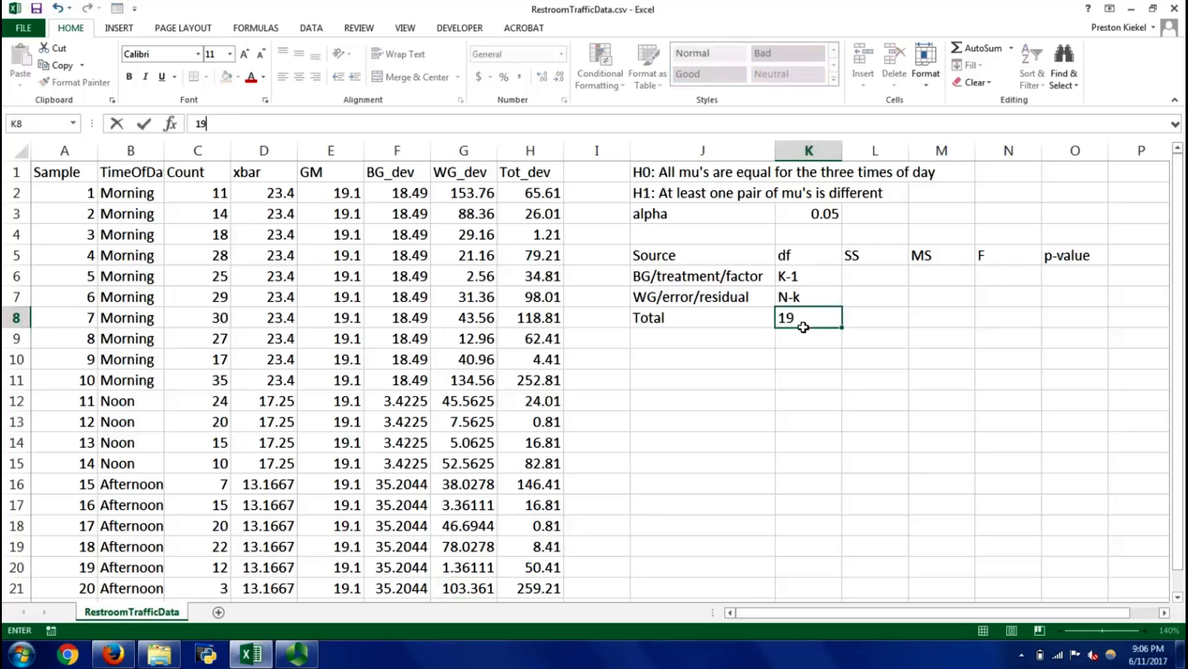
pyautogui.press('Return')
pyautogui.press('Up')
pyautogui.press('Up')
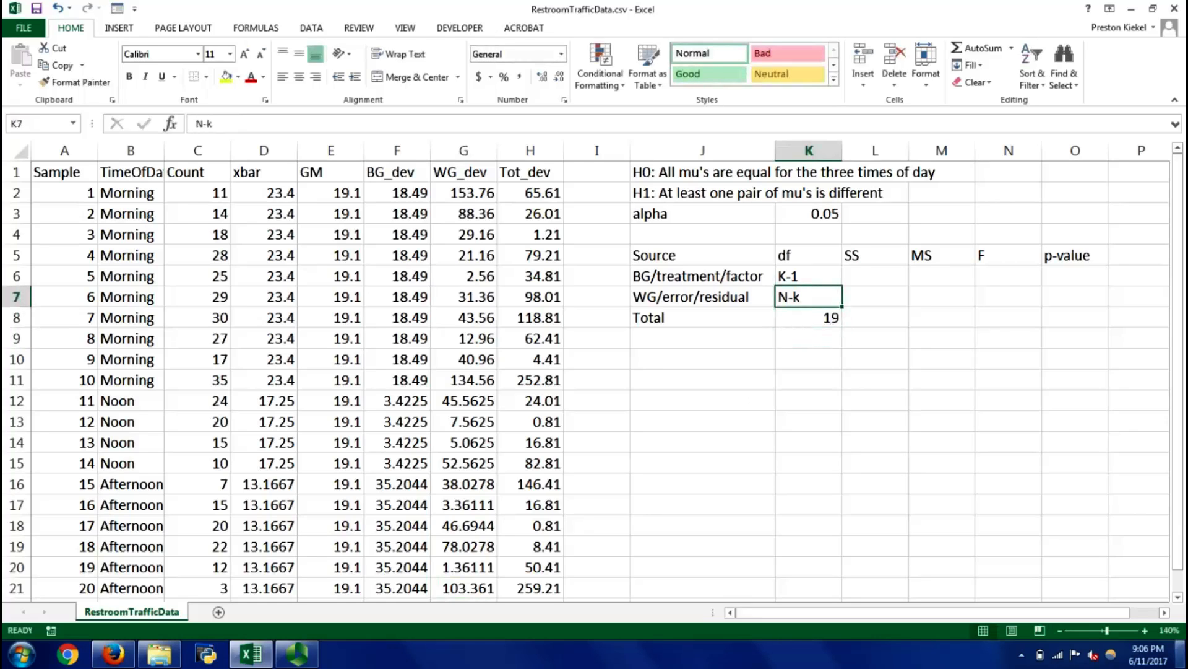
pyautogui.moveTo(1182, 653)
pyautogui.write('17')
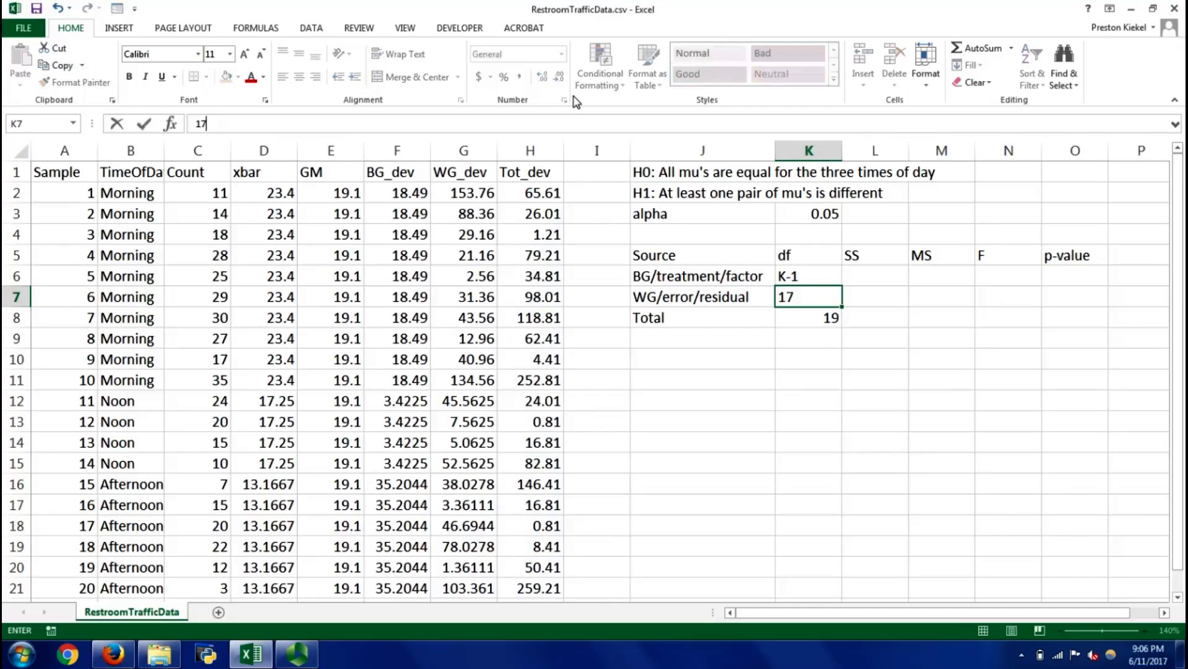
pyautogui.press('Up')
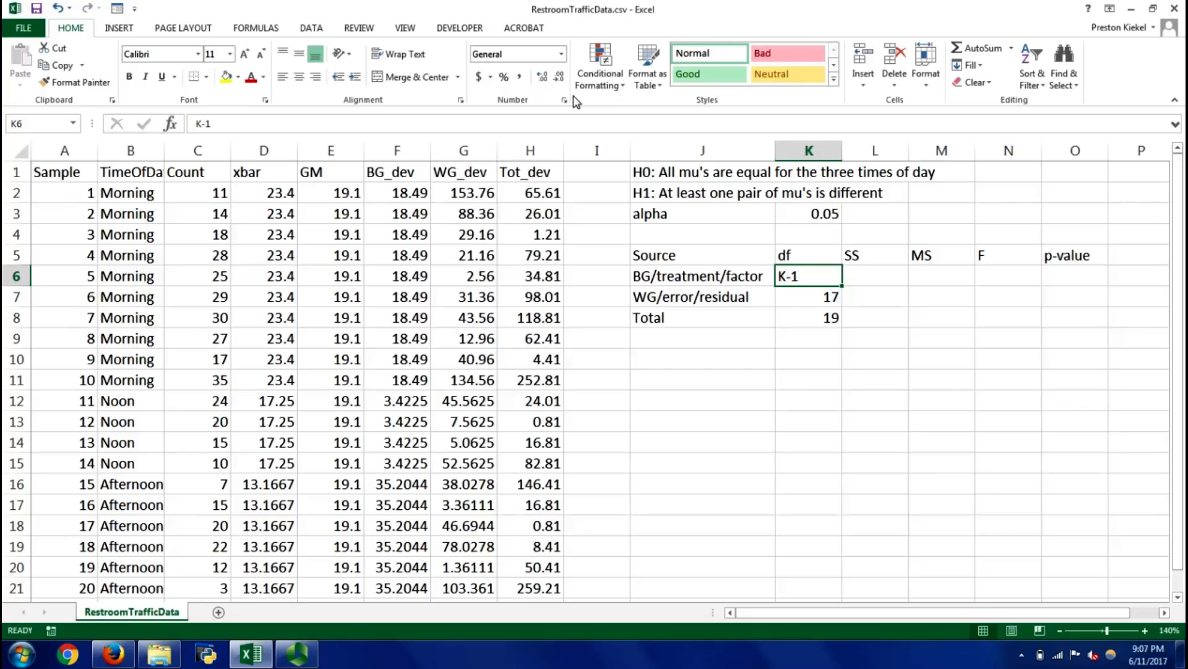
pyautogui.write('2')
pyautogui.press('Return')
# Calculate the between-group SS in L6 by summing the BG_dev values with =SUM(F2:F21)
pyautogui.press('Up')
pyautogui.press('Down')
pyautogui.press('Down')
pyautogui.press('Right')
pyautogui.press('Up')
pyautogui.press('Up')
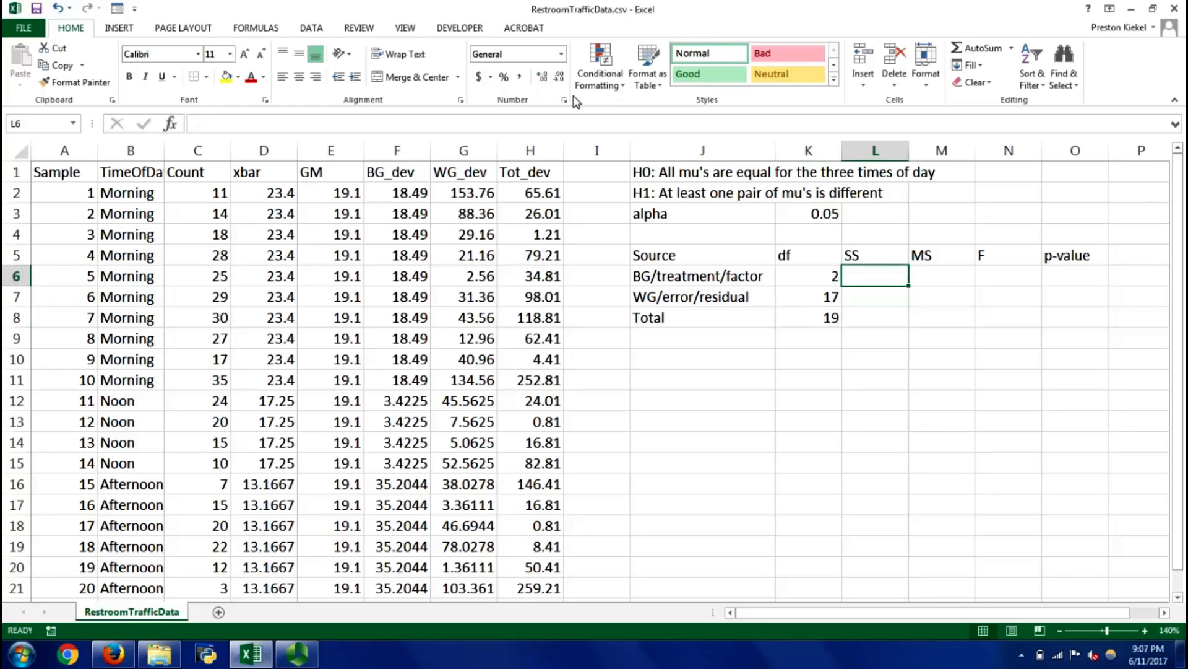
pyautogui.write('=suM(')
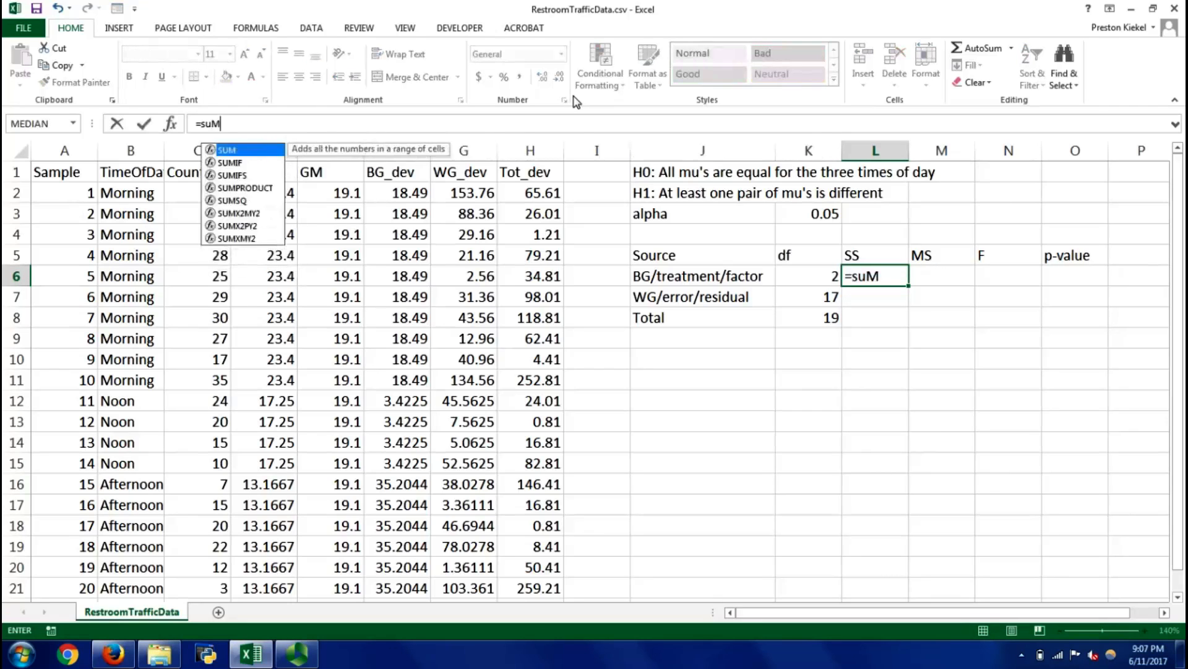
pyautogui.press('BackSpace')
pyautogui.press('BackSpace')
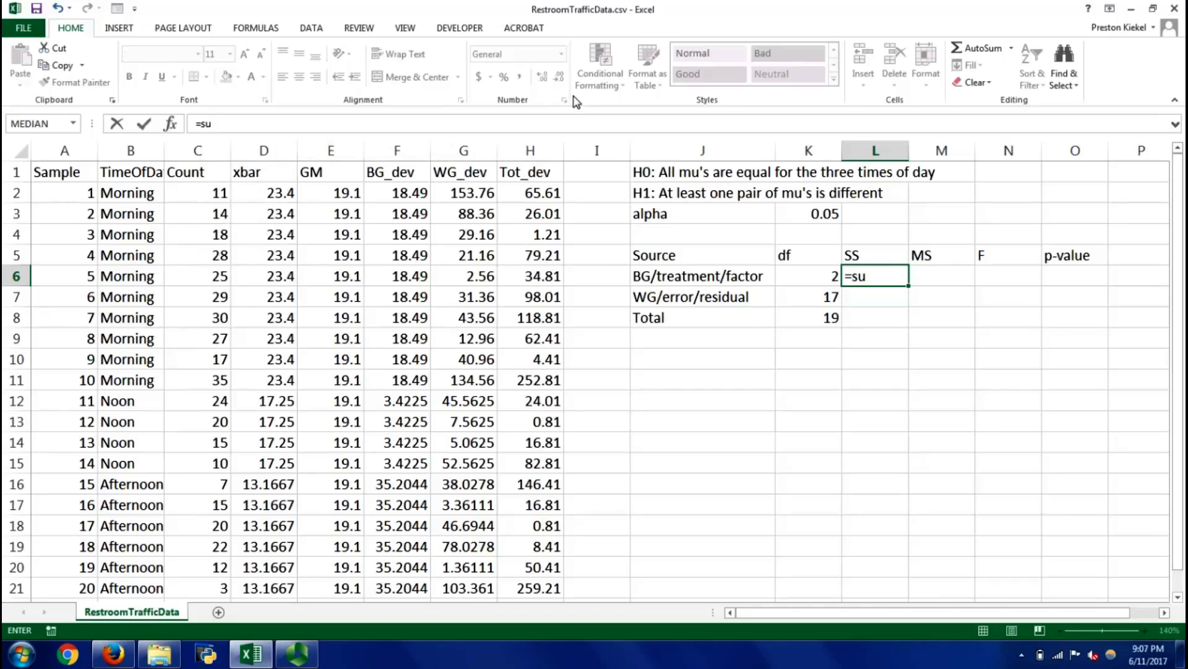
pyautogui.write('m(')
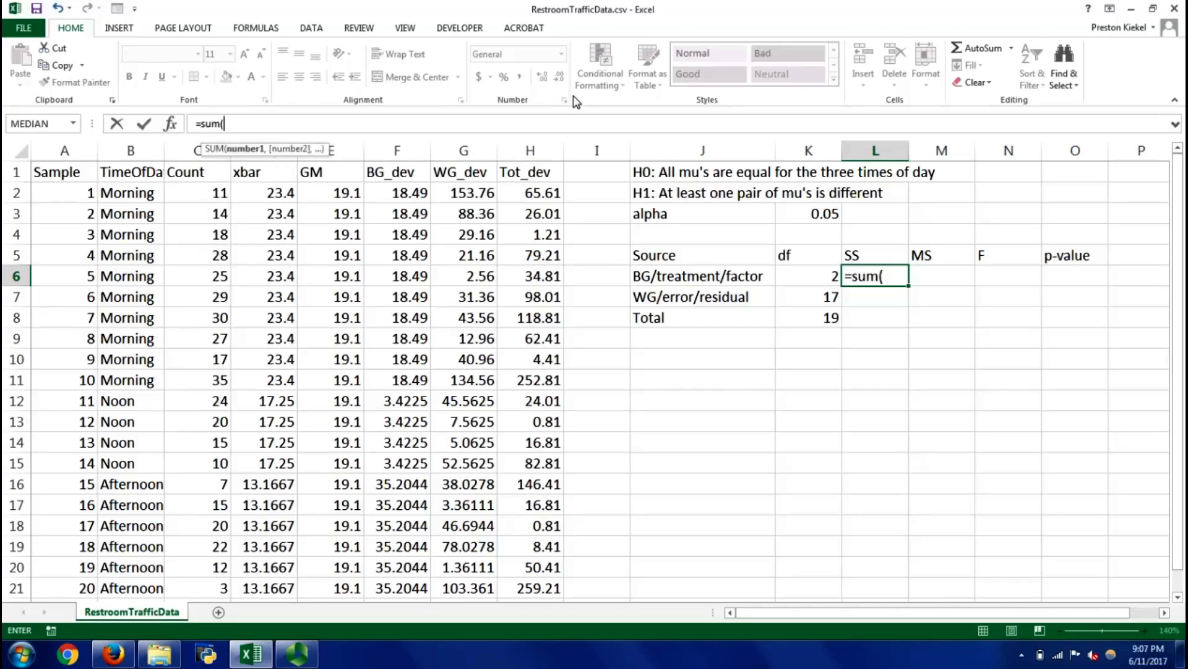
pyautogui.click(397, 196)
pyautogui.hotkey('ctrl', 'shift', 'Down')
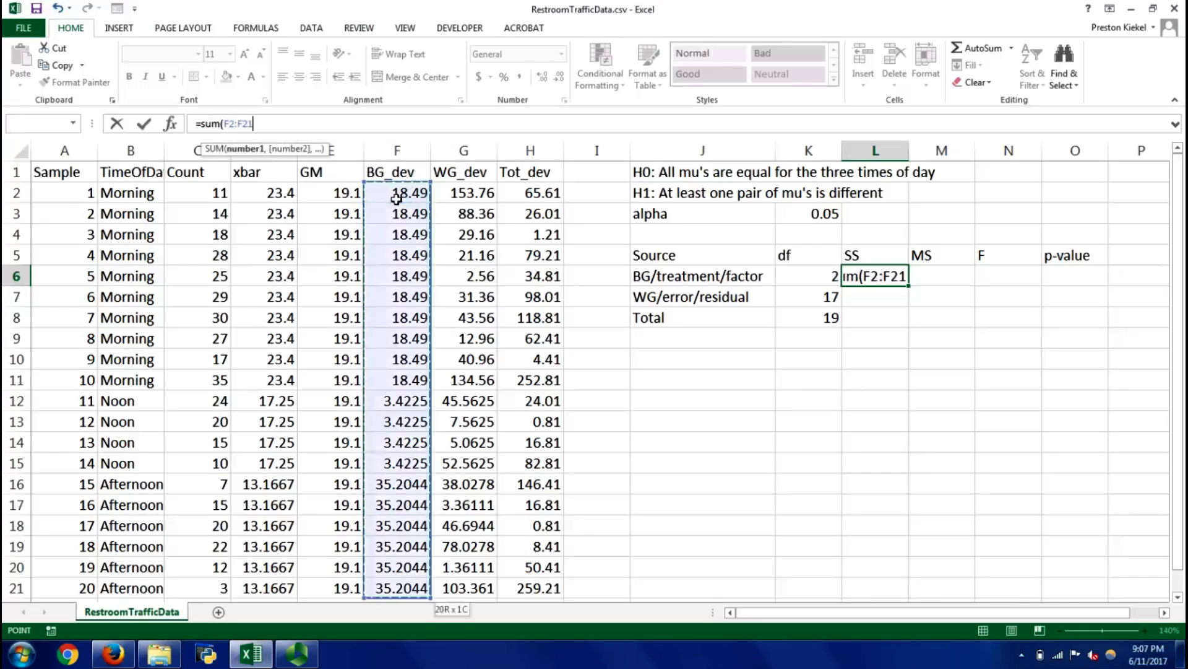
pyautogui.press('Return')
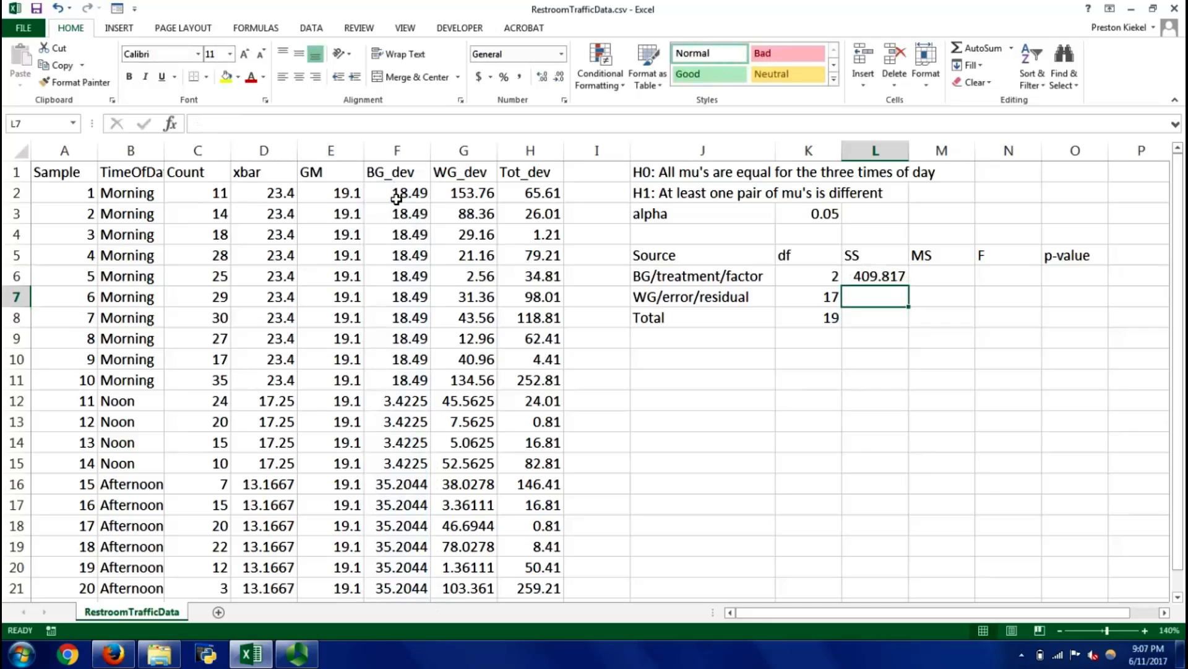
# Calculate the between-group MS in M6 with the formula =L6/K6
pyautogui.press('Up')
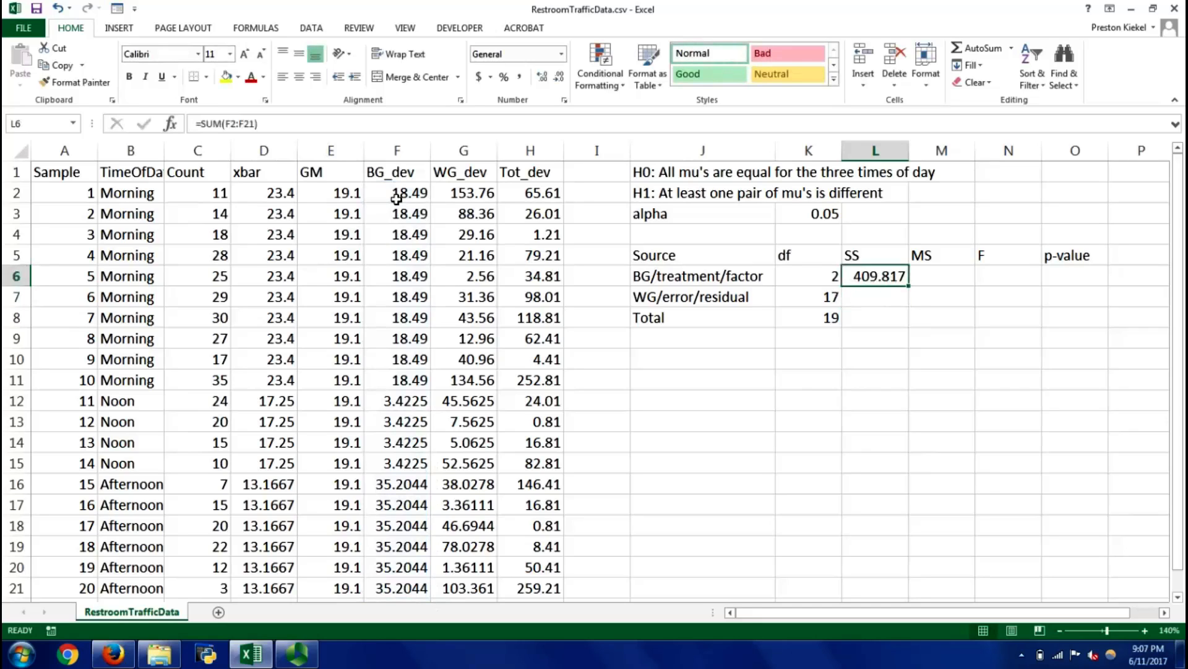
pyautogui.press('Right')
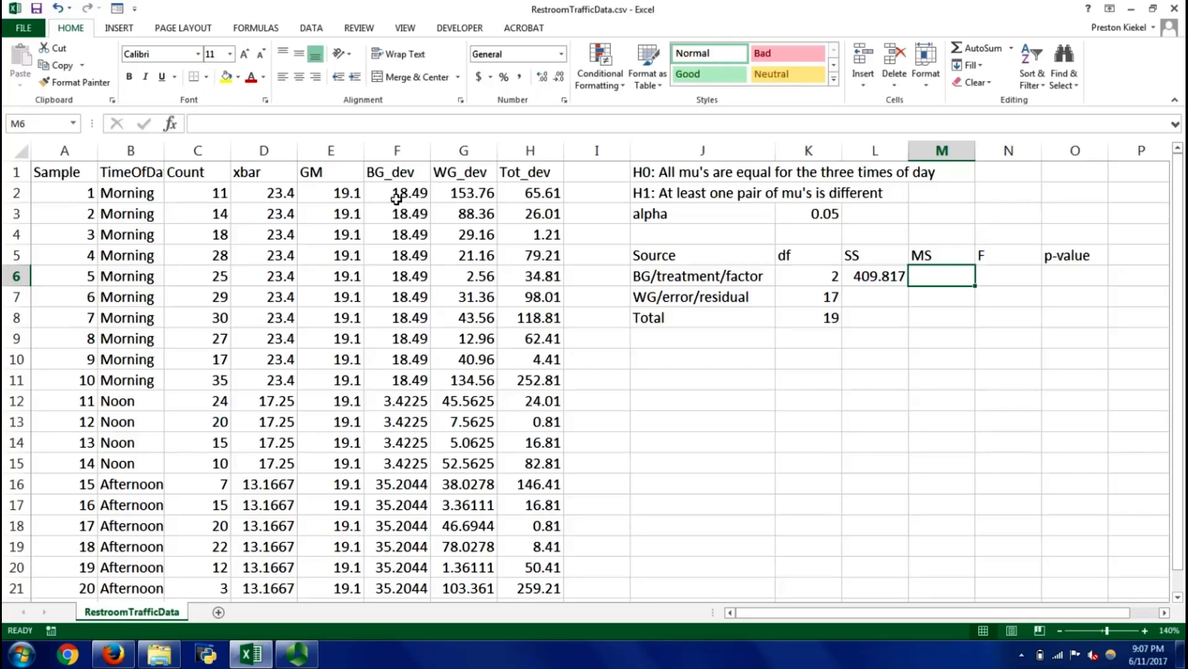
pyautogui.write('=')
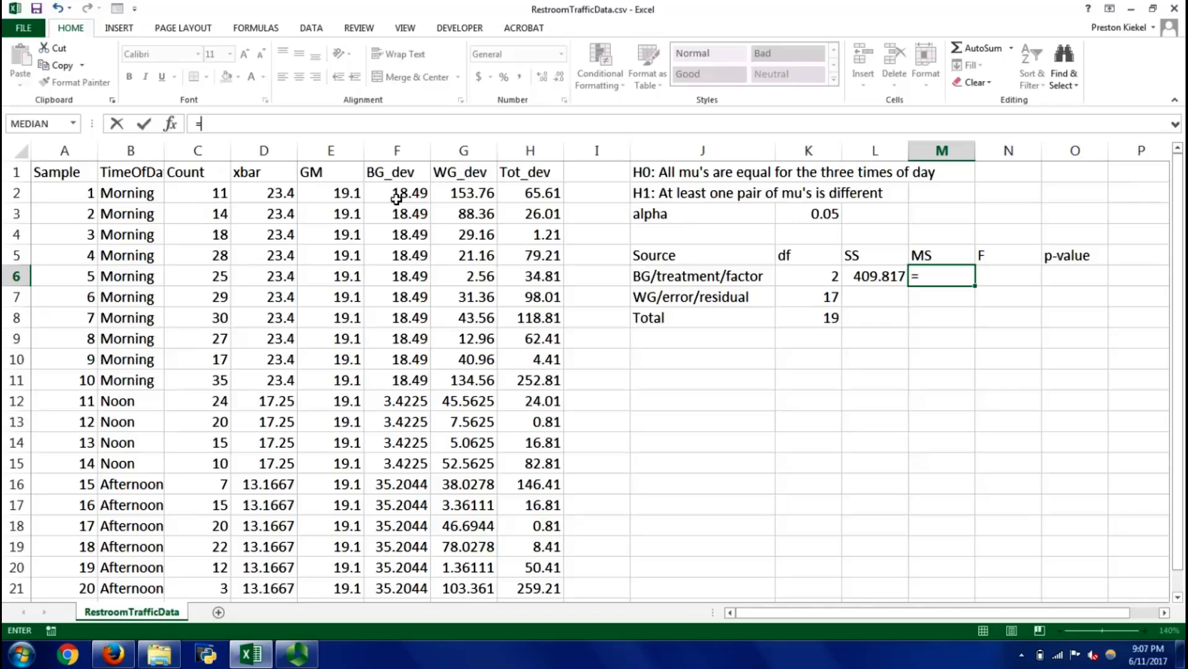
pyautogui.click(870, 278)
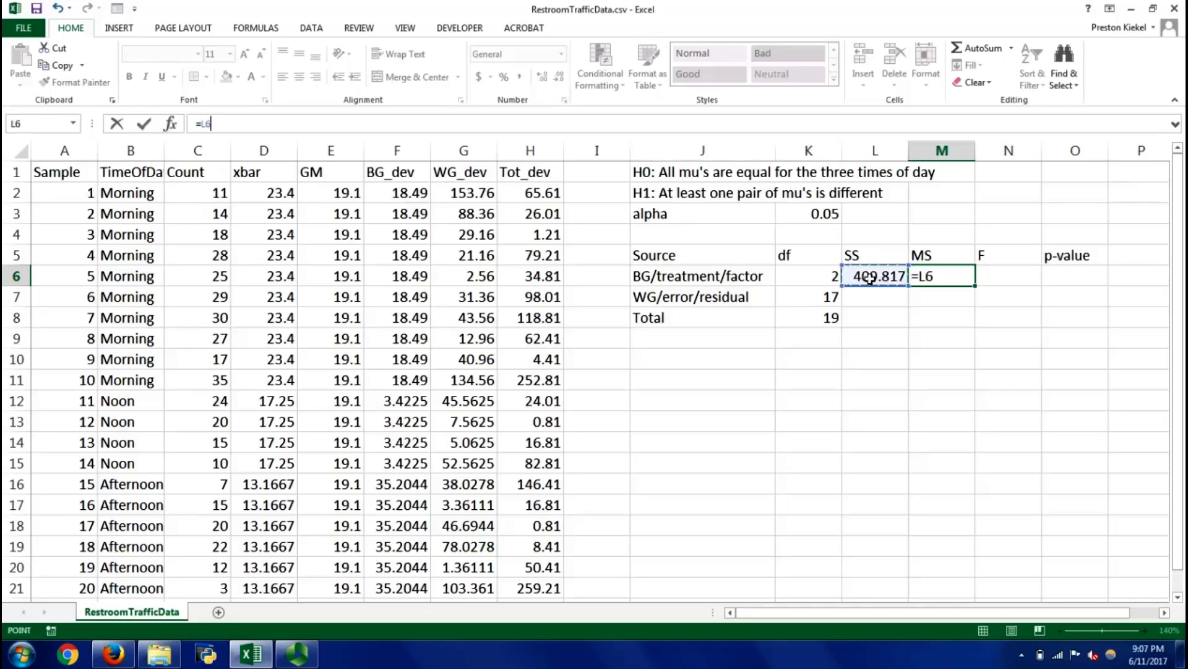
pyautogui.write('/')
pyautogui.click(830, 282)
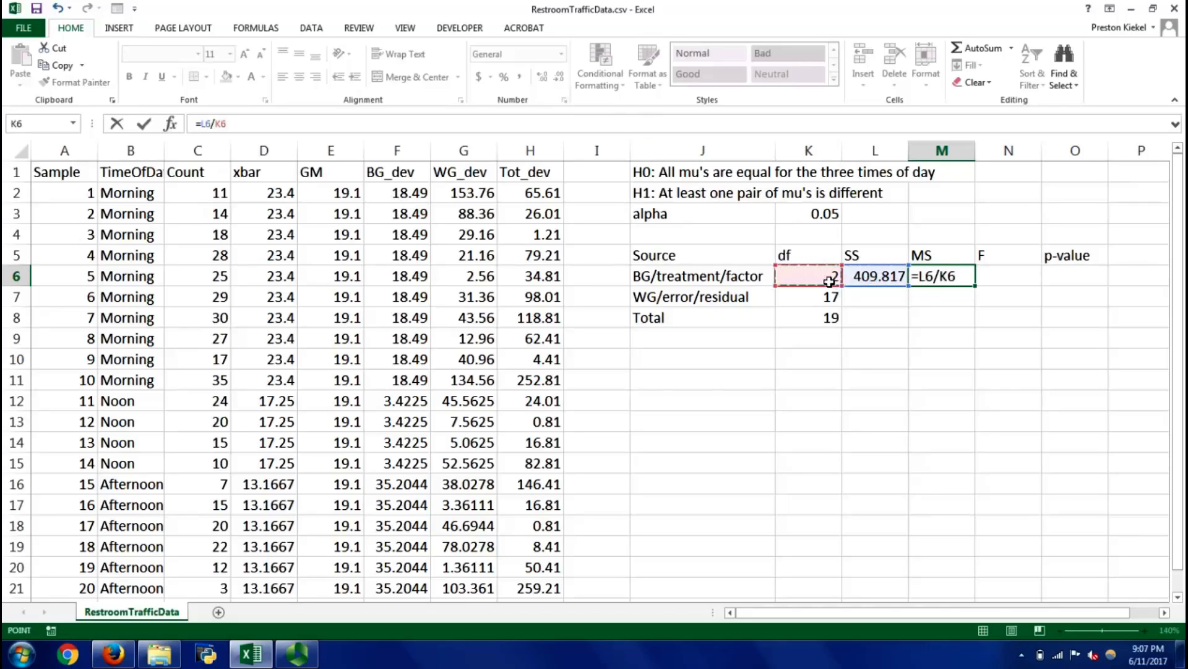
pyautogui.press('Return')
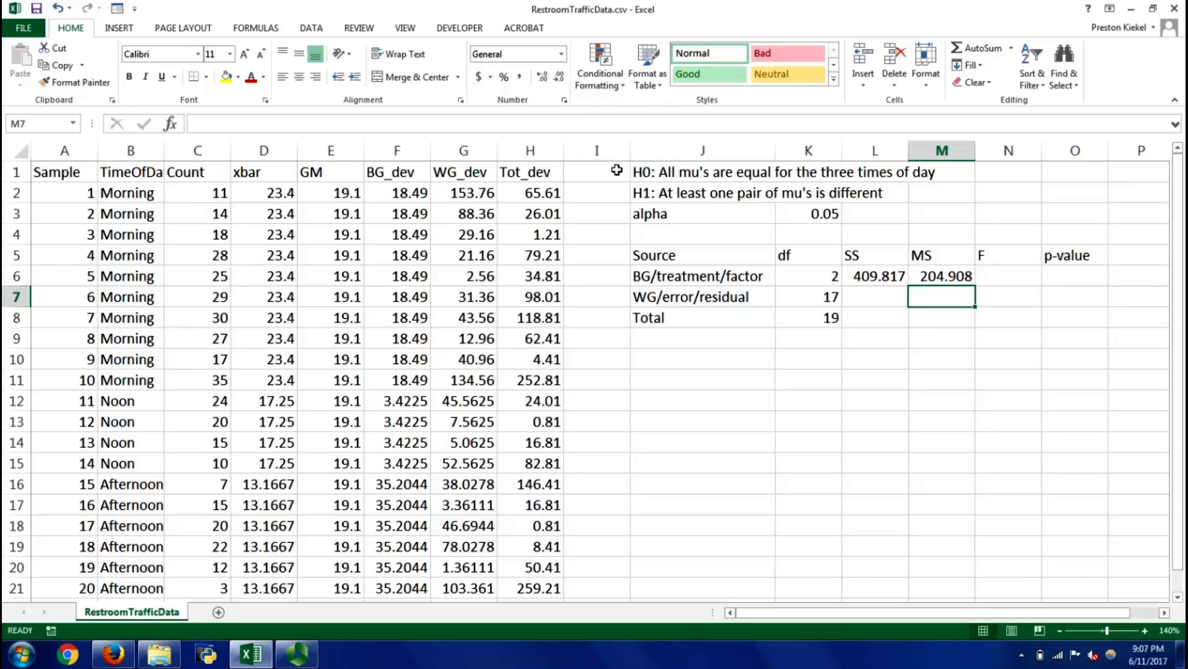
# Calculate the within-group SS in L7 by summing the WG_dev values with =SUM(G2:G21)
pyautogui.press('Left')
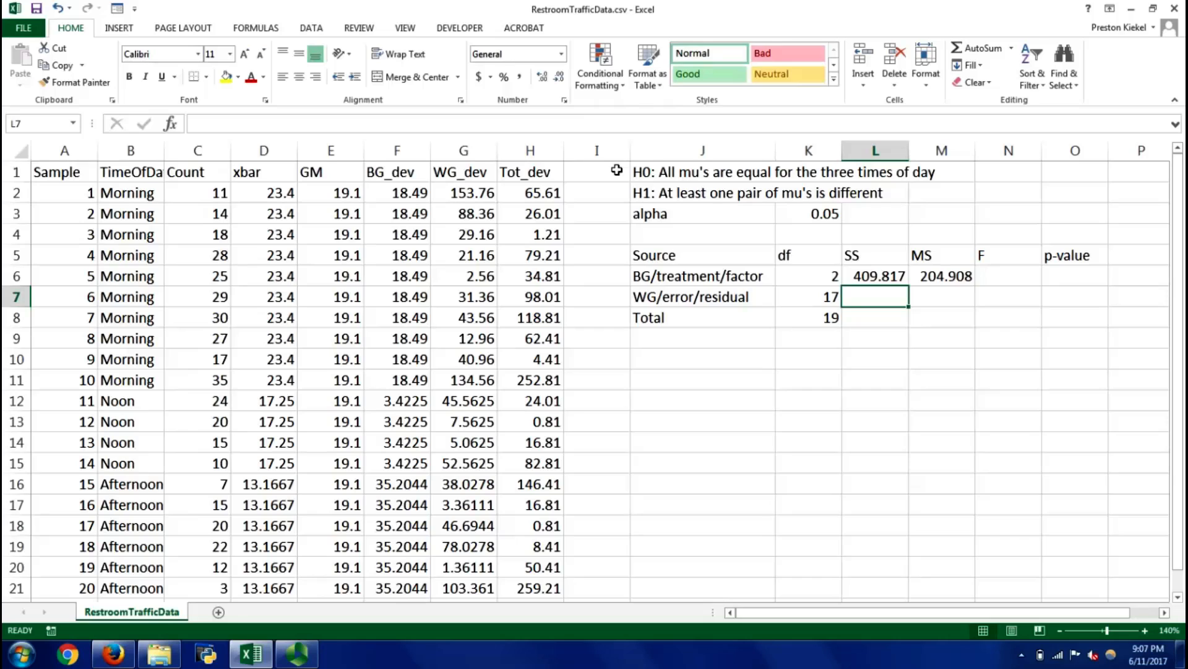
pyautogui.write('=sum(')
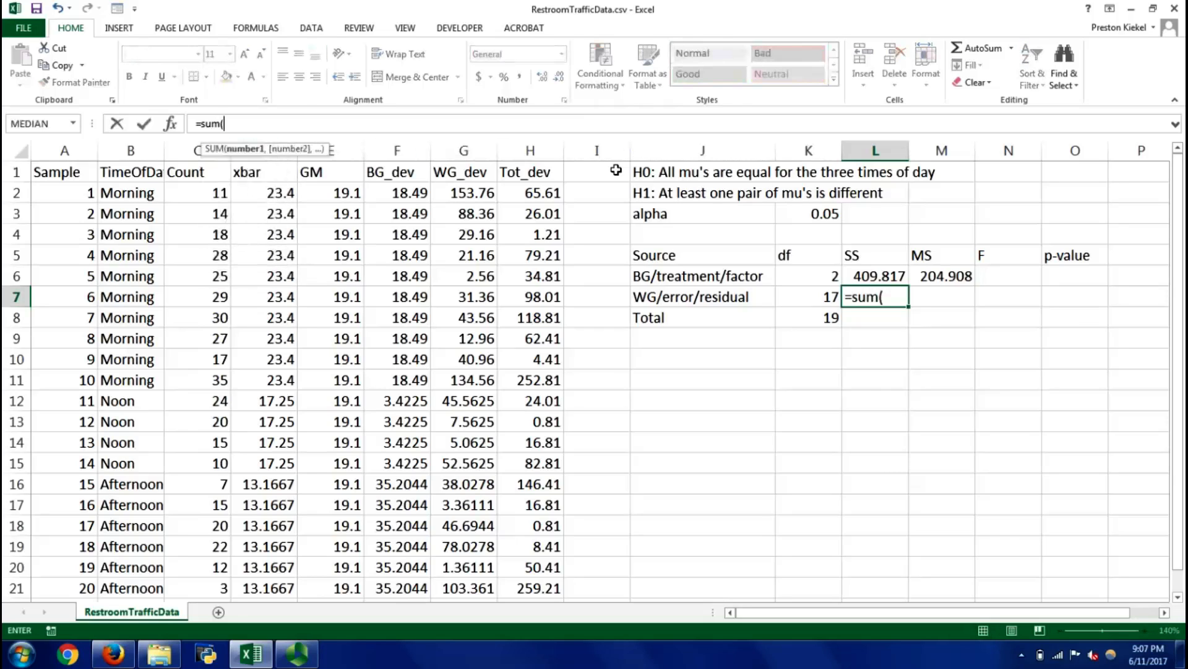
pyautogui.click(456, 193)
pyautogui.hotkey('ctrl', 'shift', 'Down')
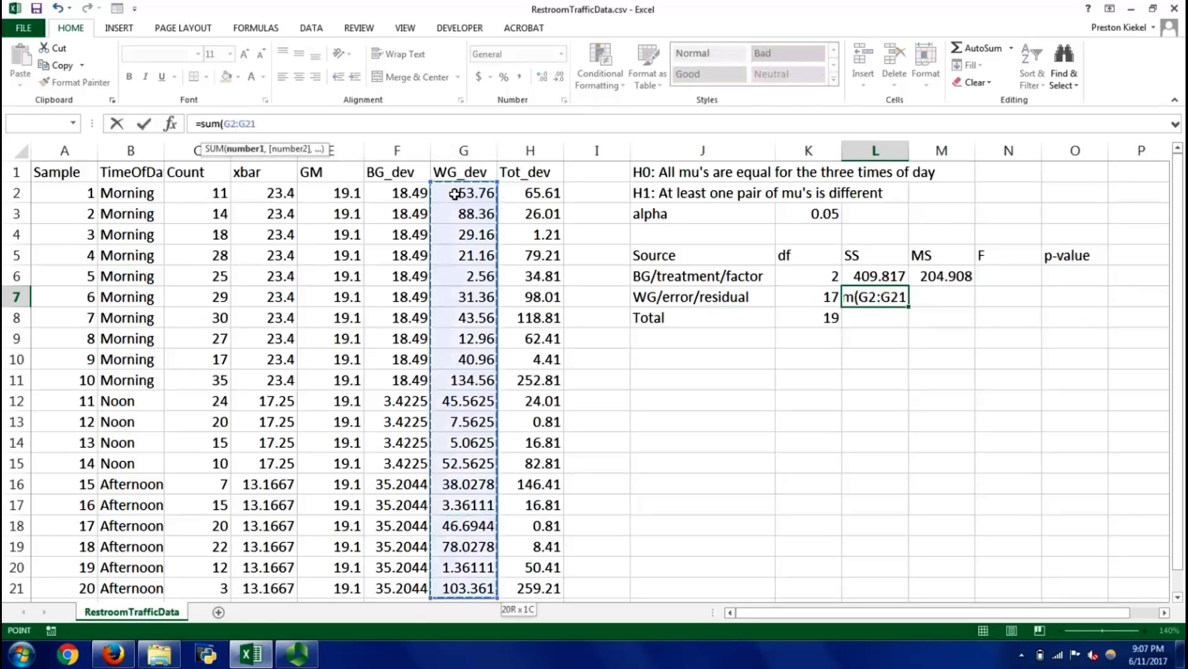
pyautogui.press('Return')
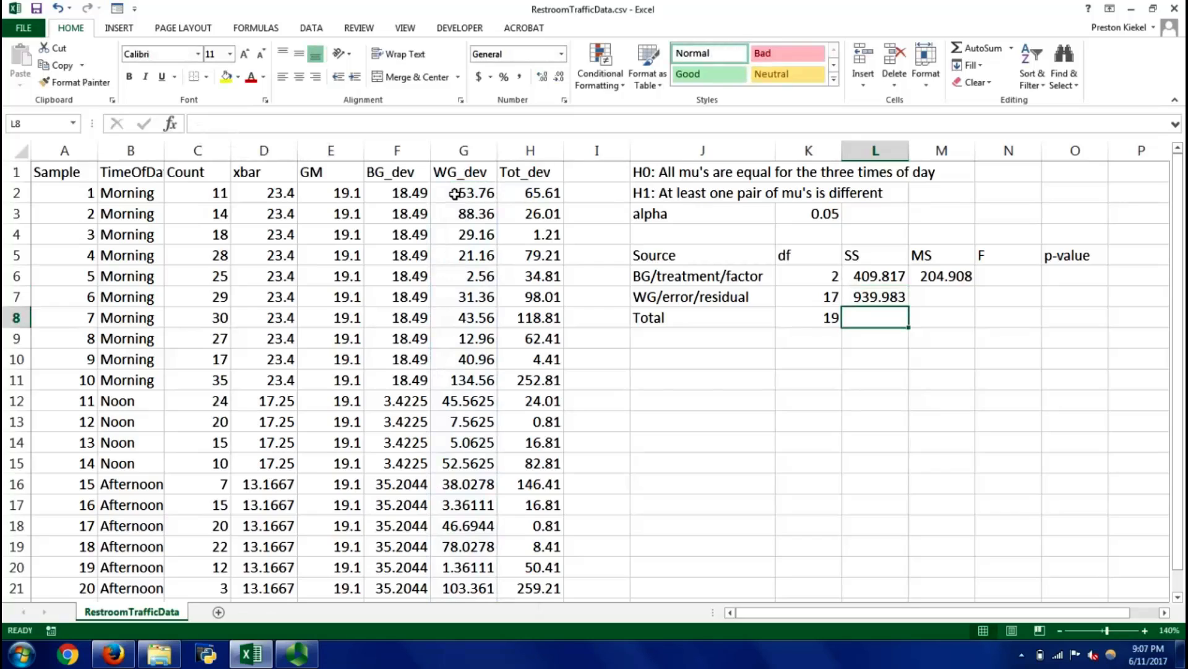
# Calculate the within-group MS in M7 with the formula =L7/K7
pyautogui.press('Up')
pyautogui.press('Right')
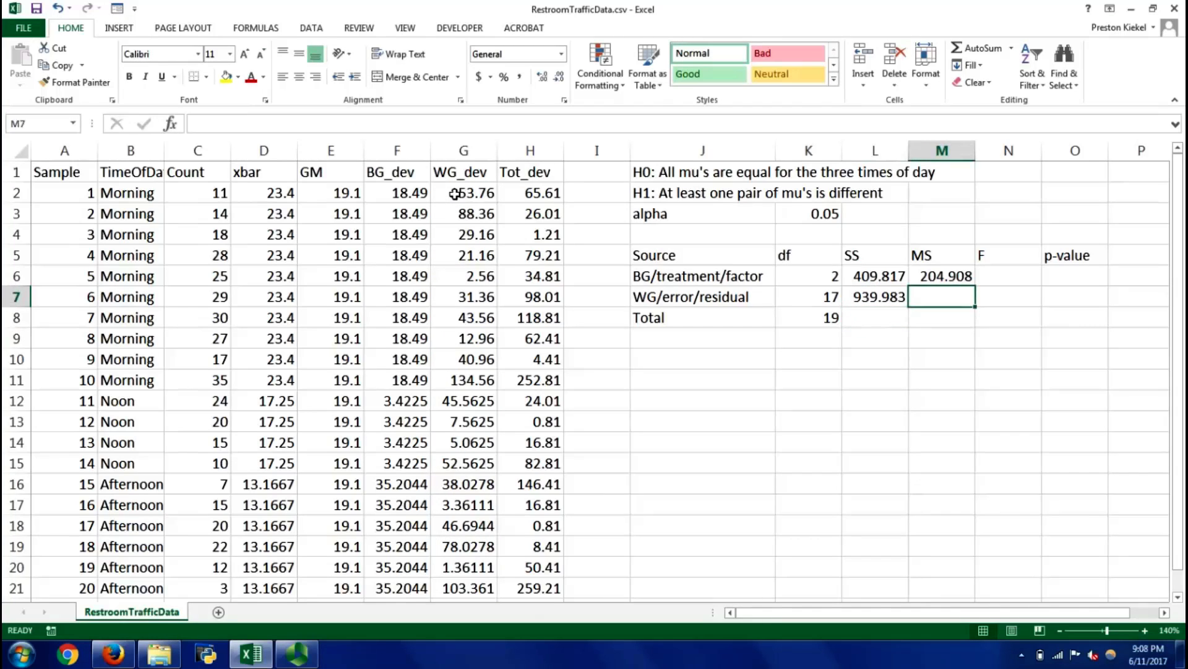
pyautogui.write('=')
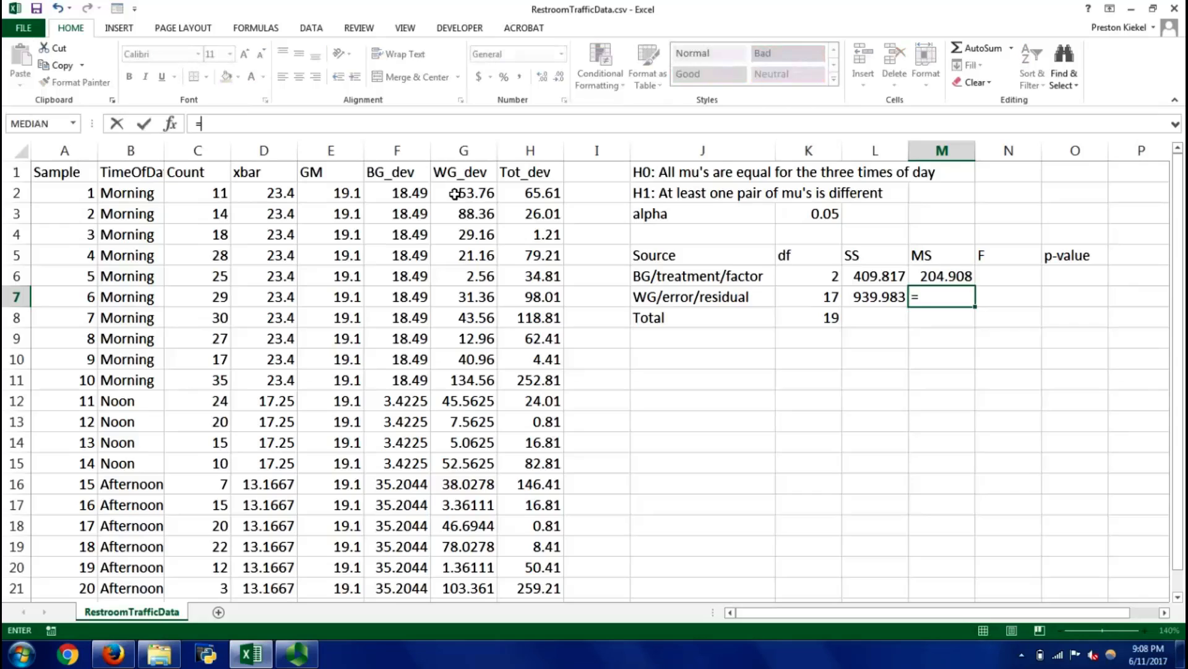
pyautogui.press('Left')
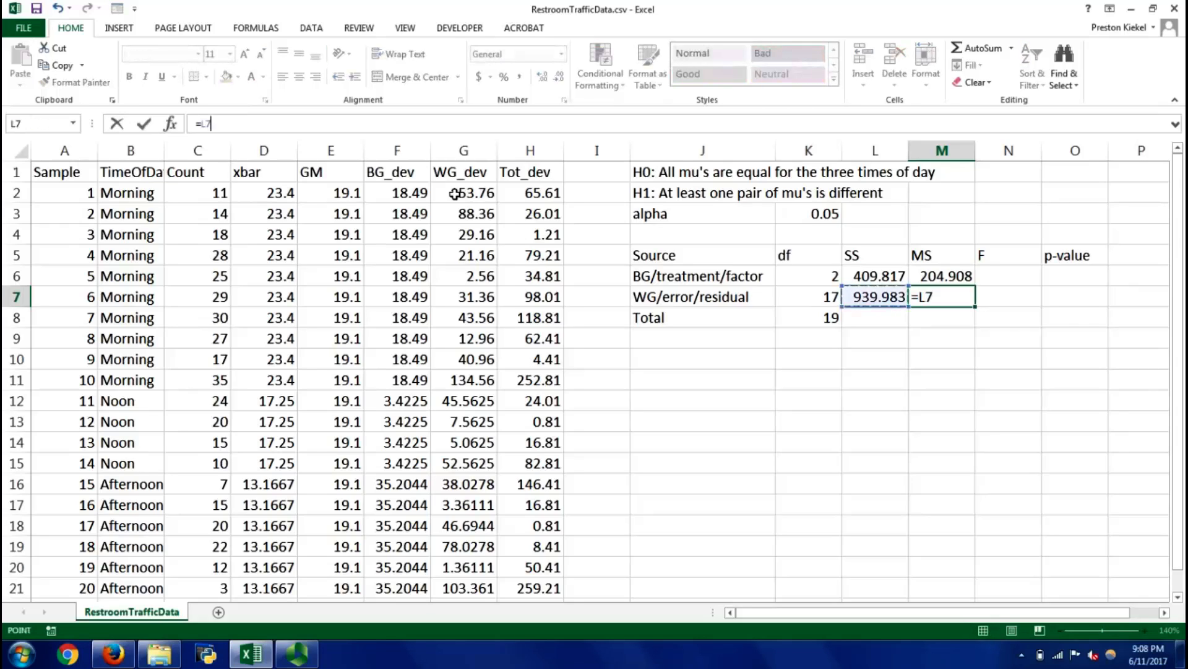
pyautogui.write('/')
pyautogui.press('Left')
pyautogui.press('Left')
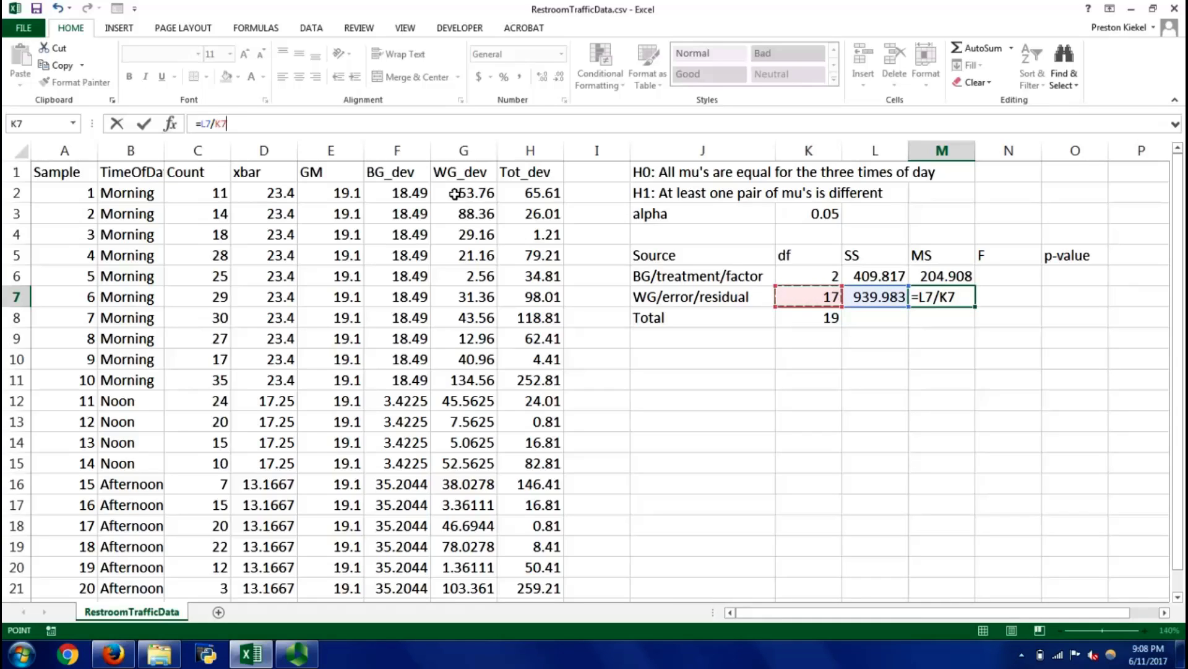
pyautogui.press('Return')
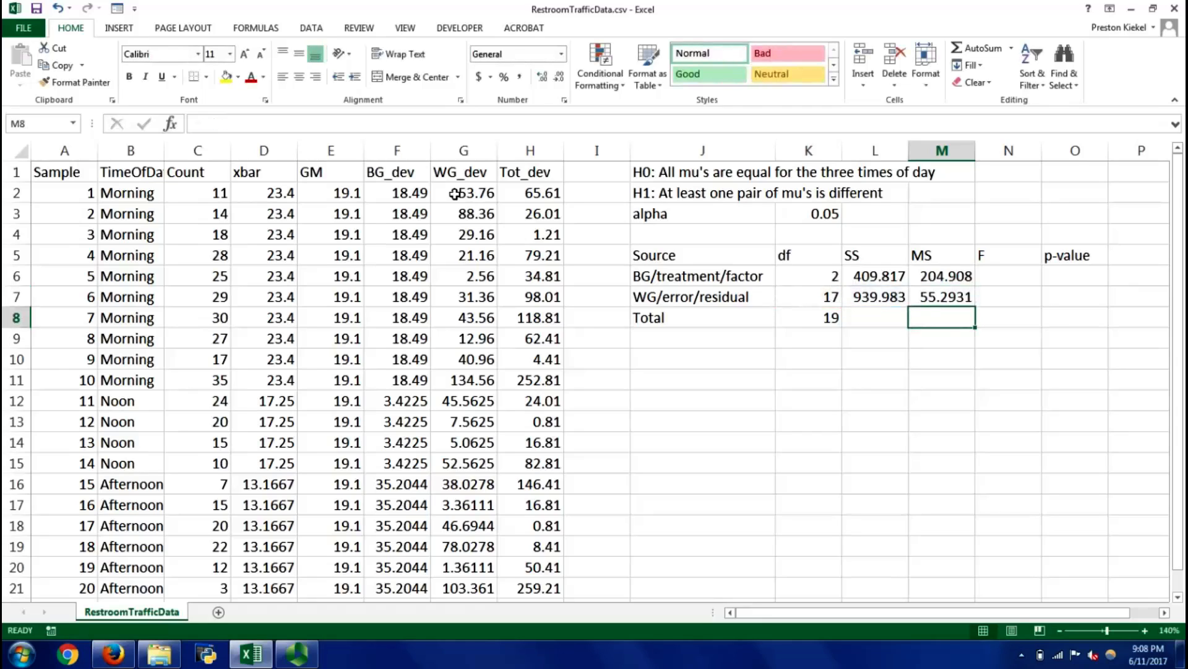
# Calculate the total SS in L8 by summing the Tot_dev values with =SUM(H2:H21)
pyautogui.press('Up')
pyautogui.press('Up')
pyautogui.press('Down')
pyautogui.press('Down')
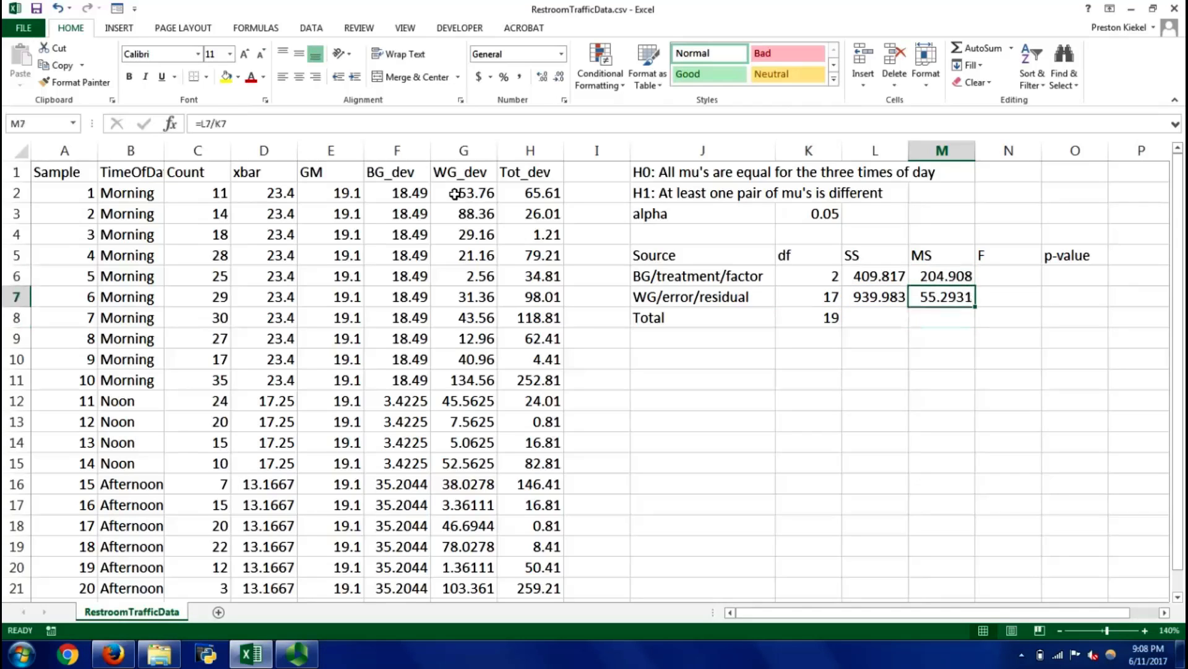
pyautogui.press('Left')
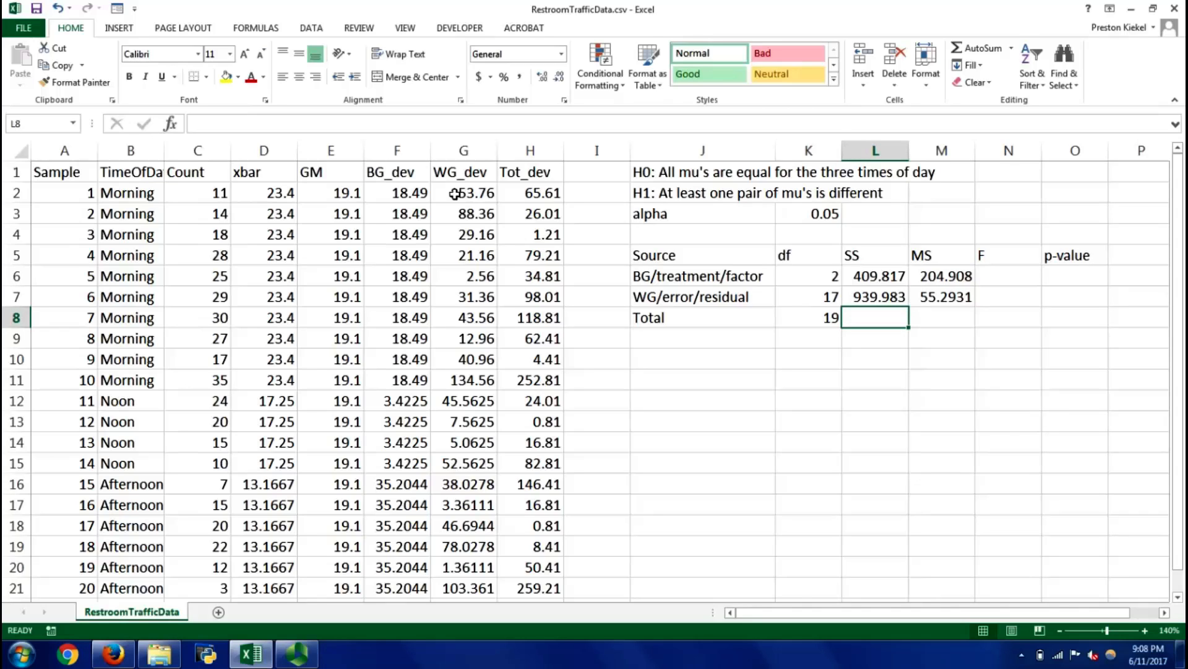
pyautogui.write('=sum(')
pyautogui.press('Left')
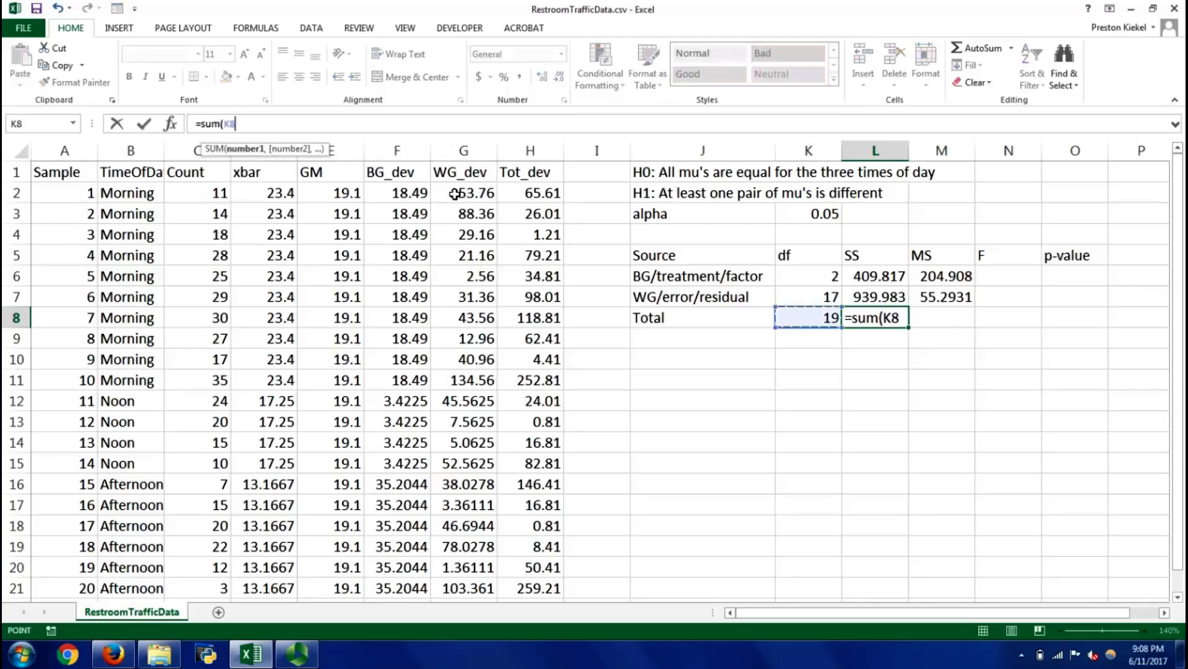
pyautogui.press('Left')
pyautogui.press('Left')
pyautogui.press('Left')
pyautogui.hotkey('ctrl', 'Up')
pyautogui.press('Down')
pyautogui.hotkey('ctrl', 'shift', 'Down')
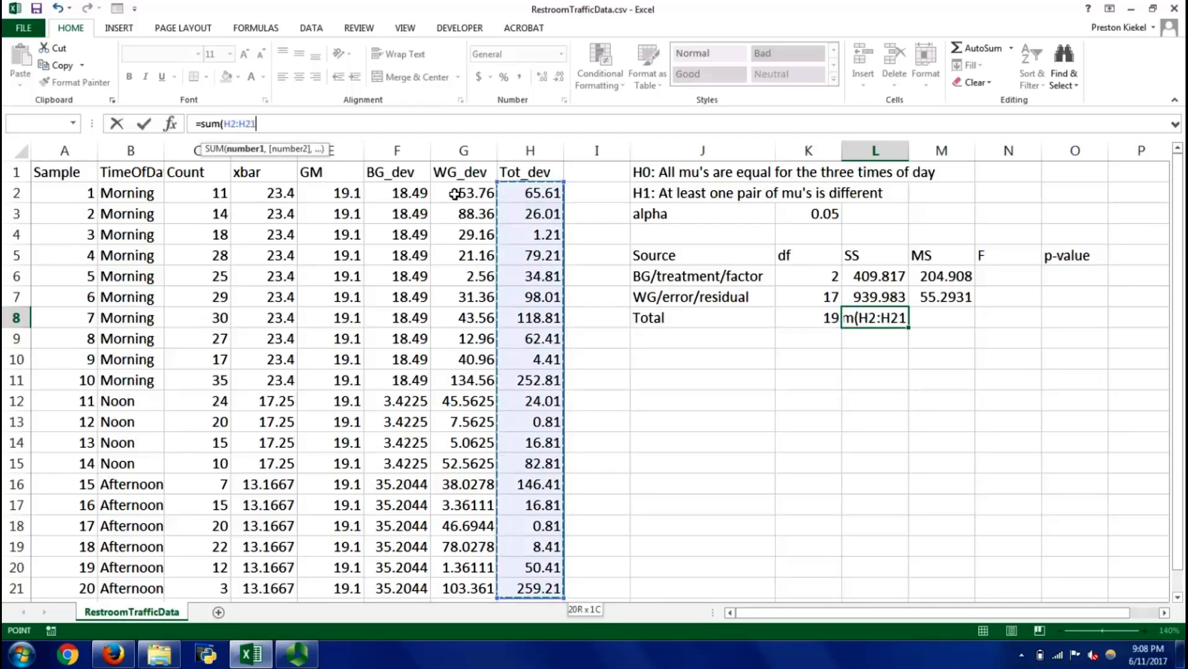
pyautogui.press('Return')
# Check the total SS by adding the within- and between-group SS in L10 with =L7+L6, and clear the check cell
pyautogui.press('Down')
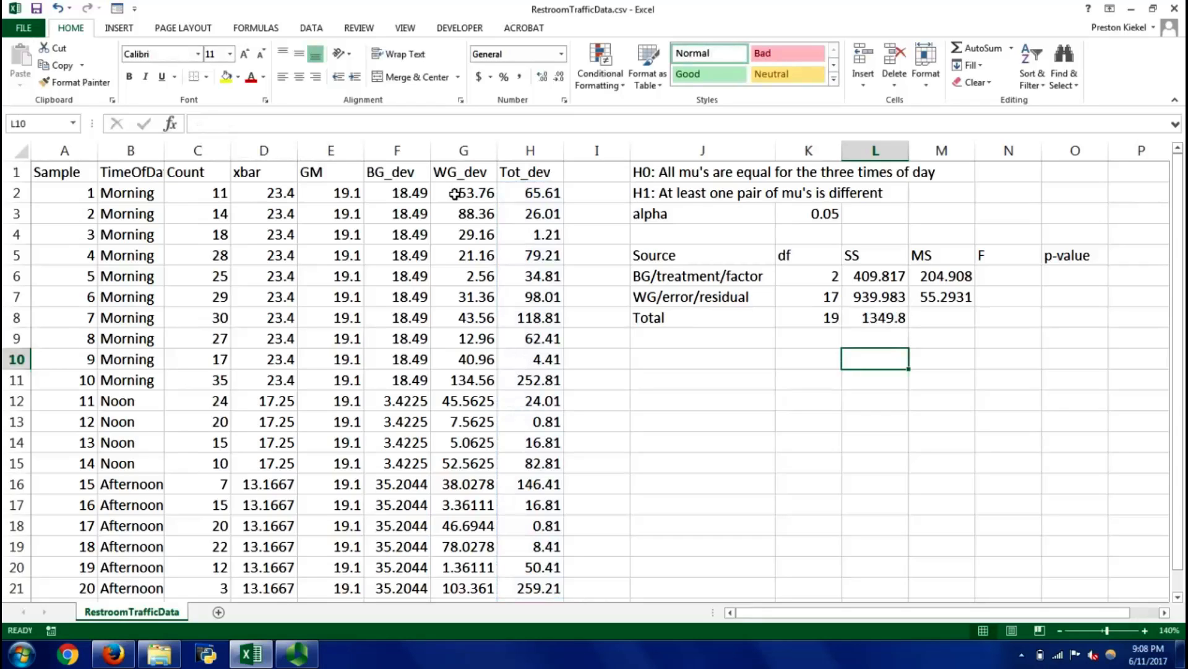
pyautogui.write('=')
pyautogui.press('Up')
pyautogui.press('Up')
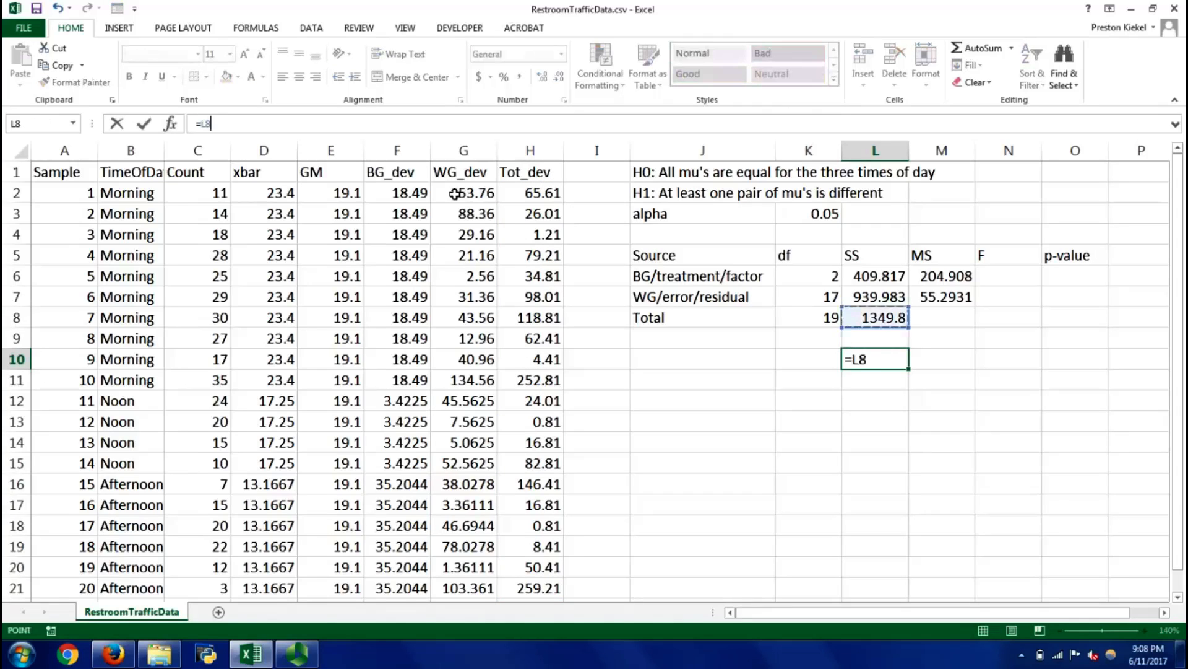
pyautogui.press('Up')
pyautogui.write('+')
pyautogui.press('Up')
pyautogui.press('Up')
pyautogui.press('Up')
pyautogui.press('Up')
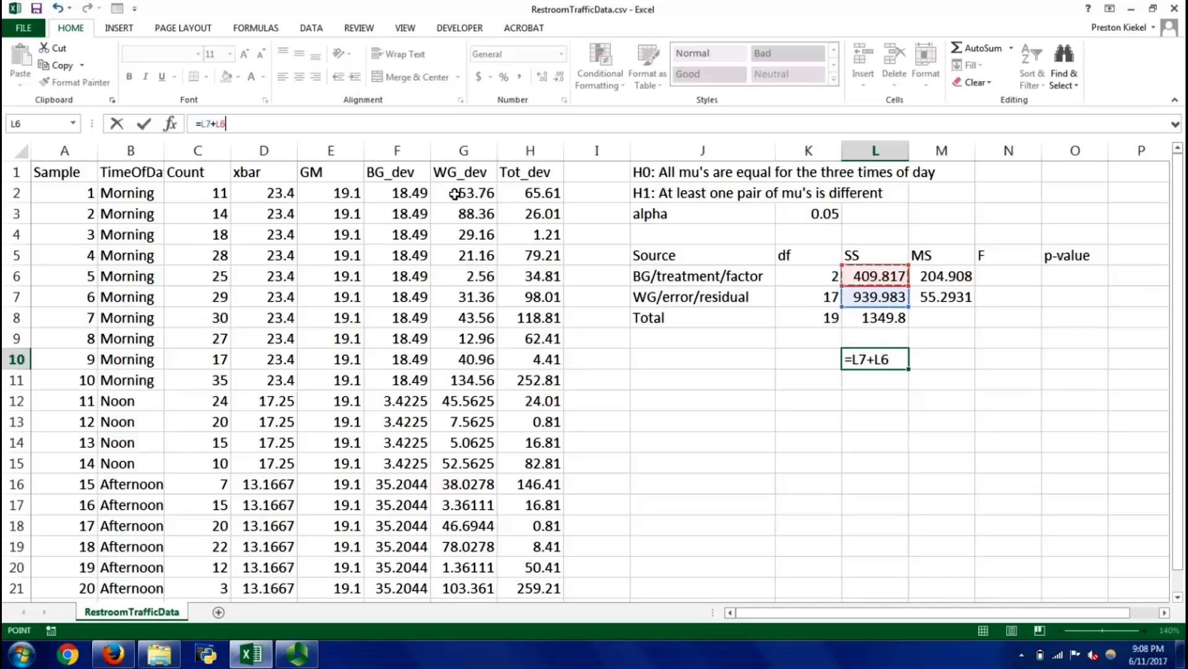
pyautogui.press('Return')
pyautogui.press('Up')
# Calculate the total MS in M8 with the formula =L8/K8
pyautogui.press('Up')
pyautogui.press('Up')
pyautogui.press('Down')
pyautogui.press('Down')
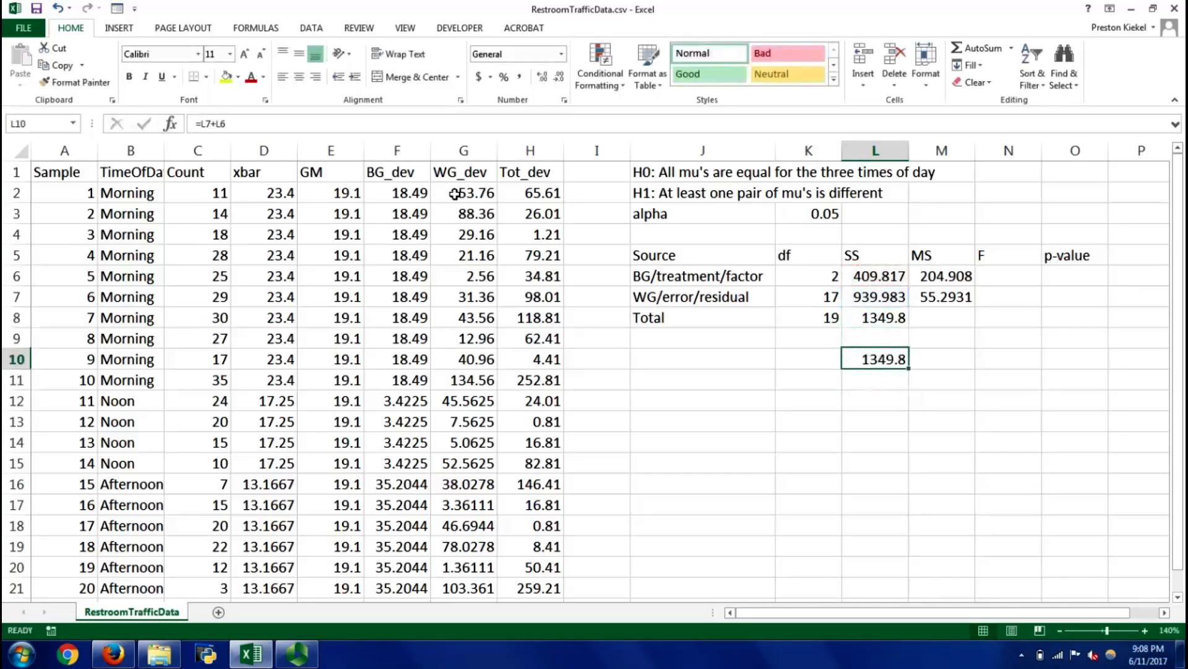
pyautogui.press('Delete')
pyautogui.press('Up')
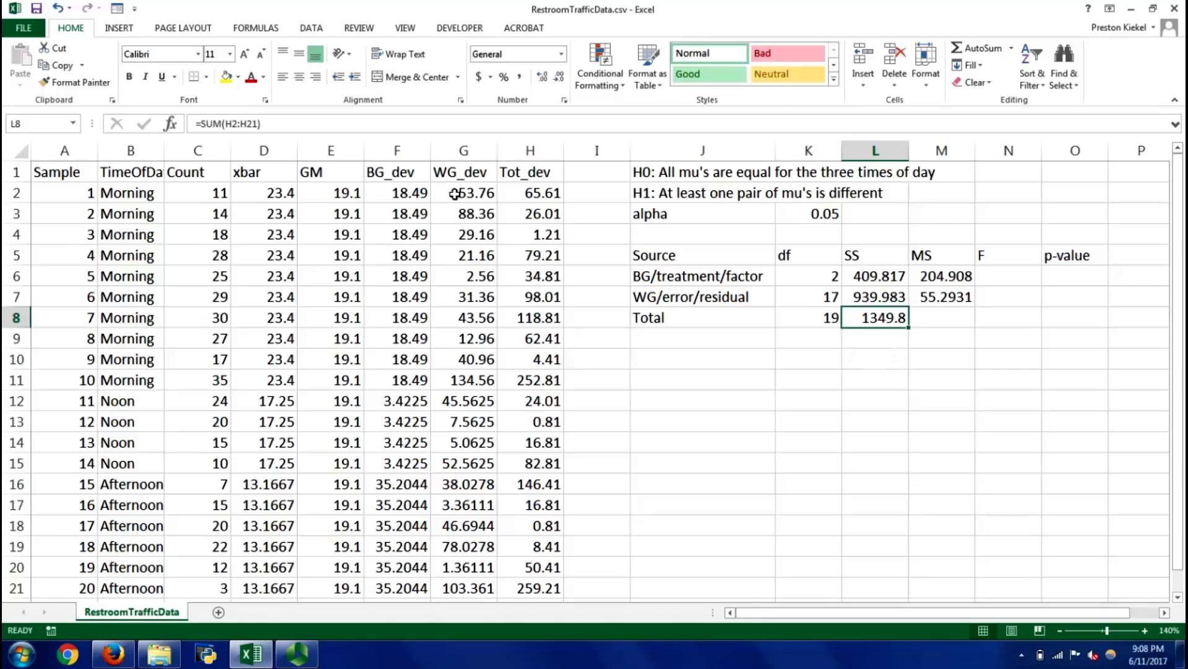
pyautogui.press('Right')
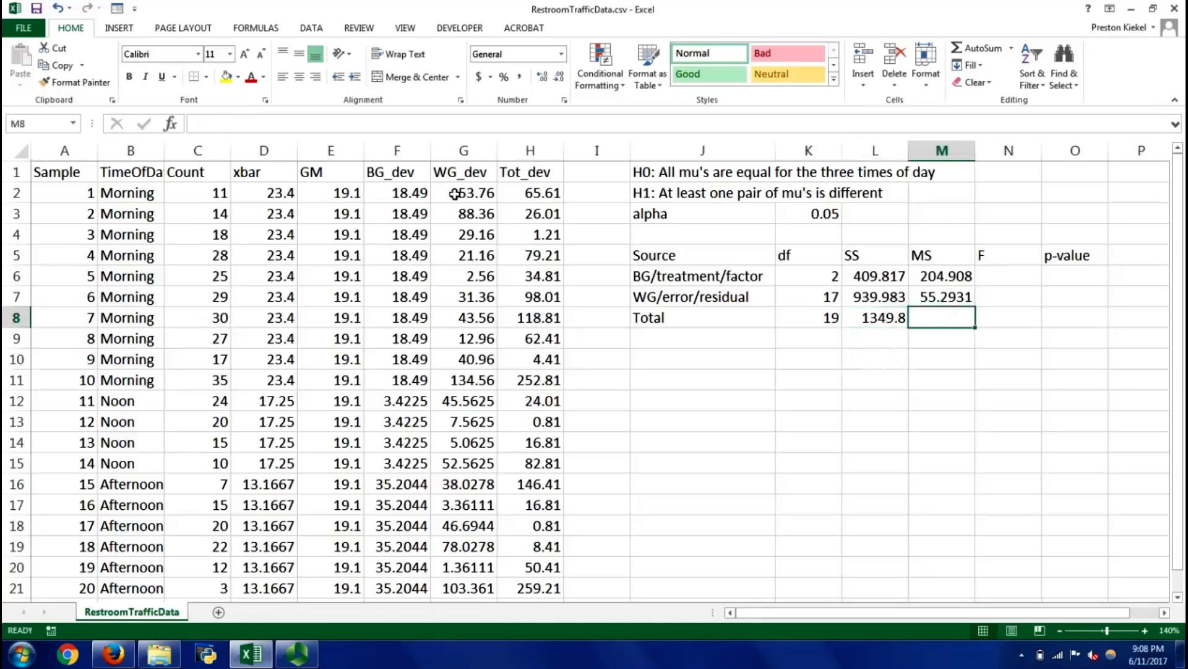
pyautogui.write('=')
pyautogui.press('Left')
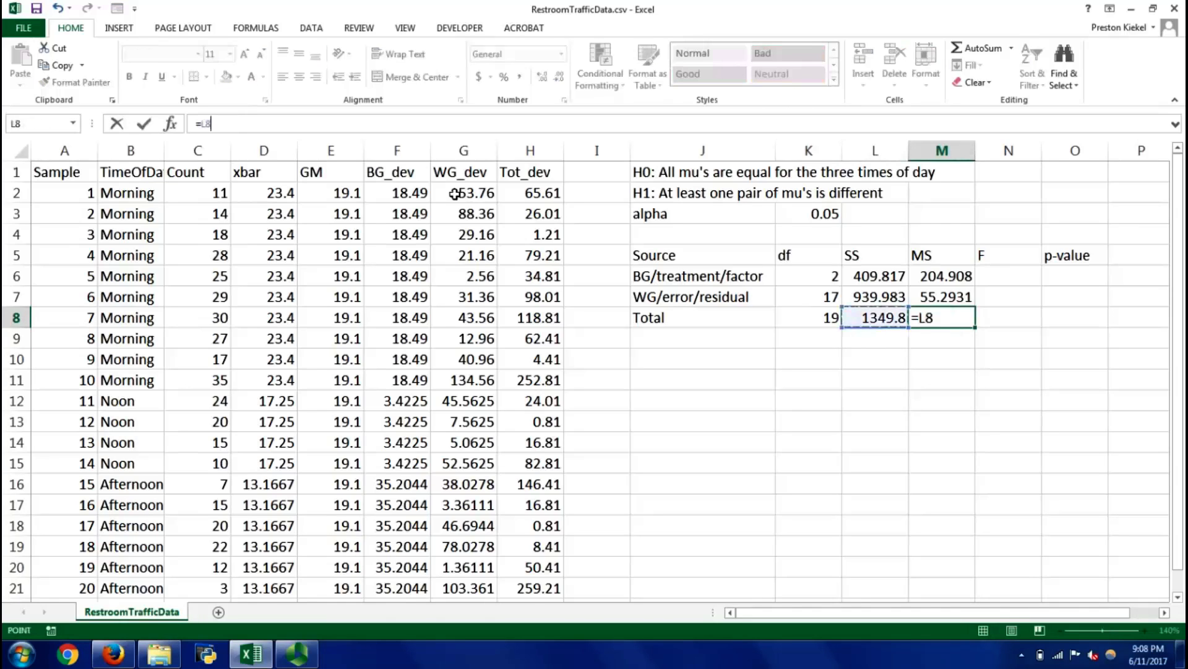
pyautogui.write('/')
pyautogui.press('Left')
pyautogui.press('Left')
pyautogui.press('Return')
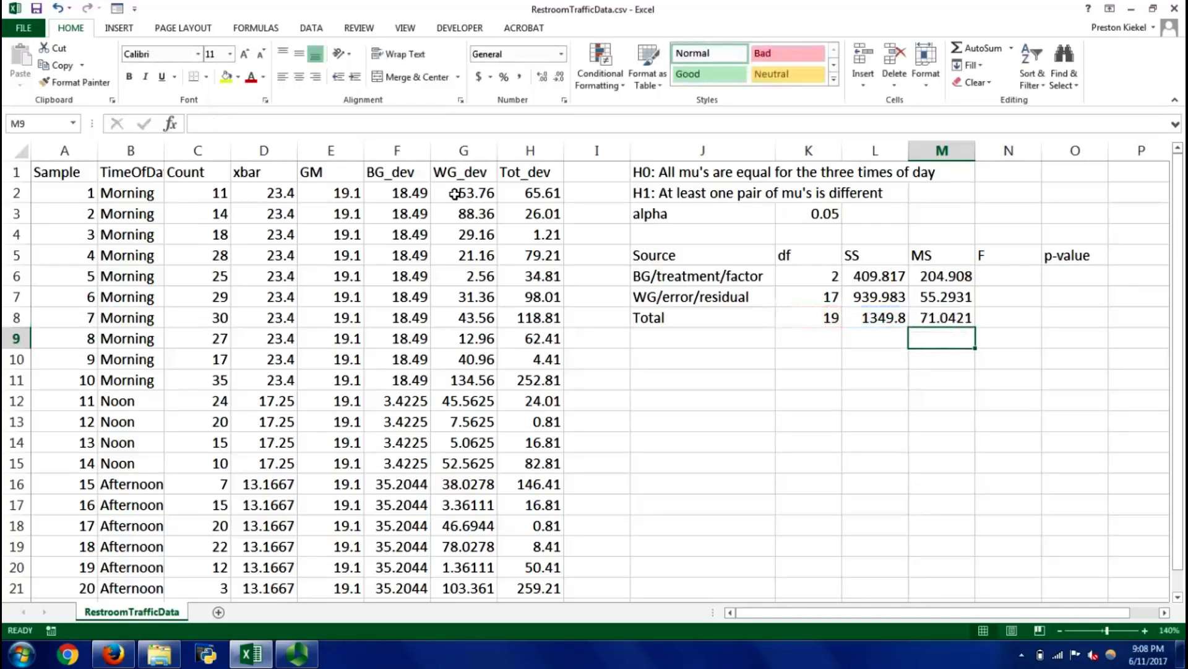
# Compare the total MS with the variance of the Count values using =VAR(C2:C21) in M9, and clear M9
pyautogui.write('=var(')
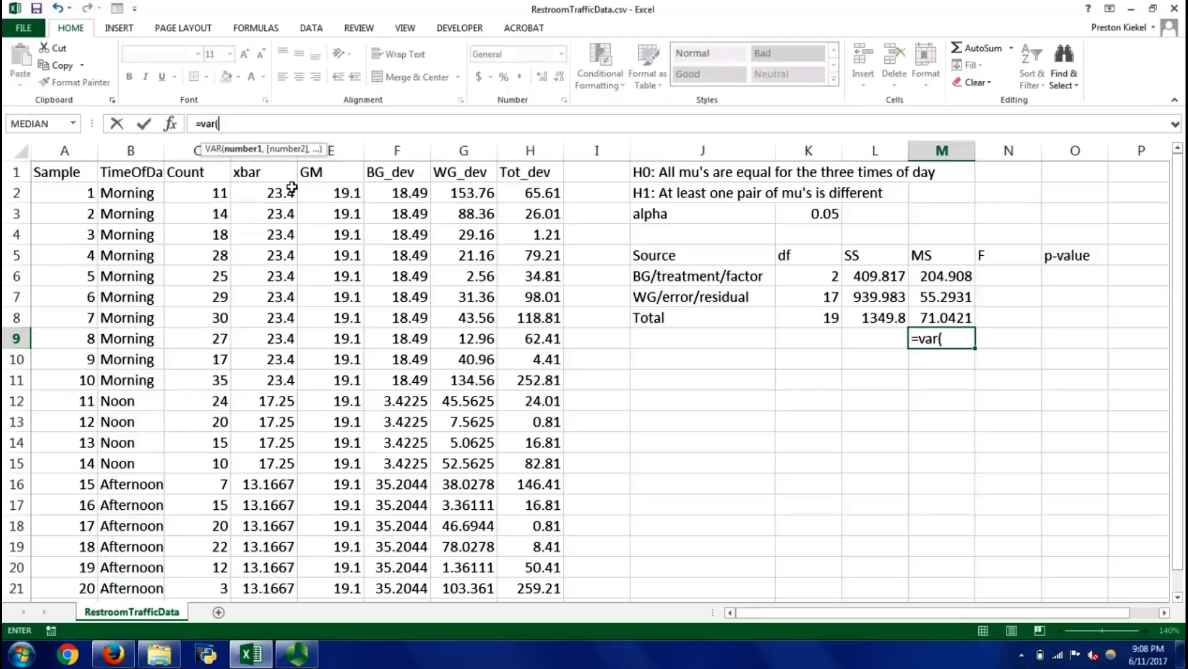
pyautogui.click(204, 201)
pyautogui.hotkey('ctrl', 'shift', 'Down')
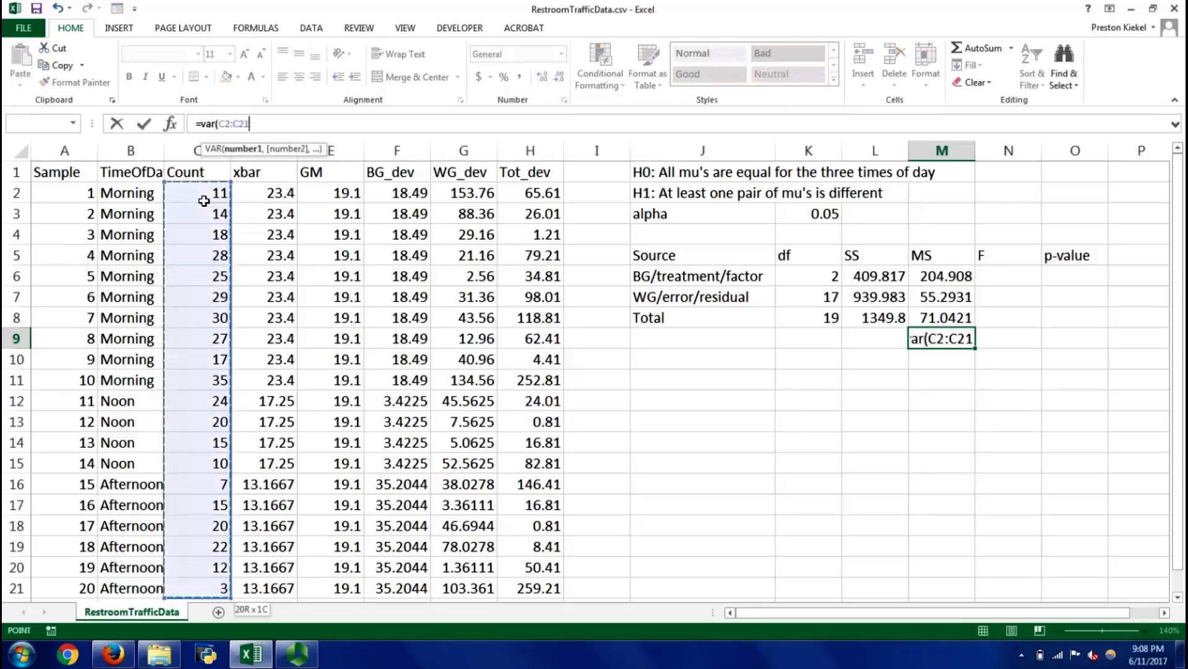
pyautogui.press('Return')
pyautogui.press('Up')
pyautogui.press('Up')
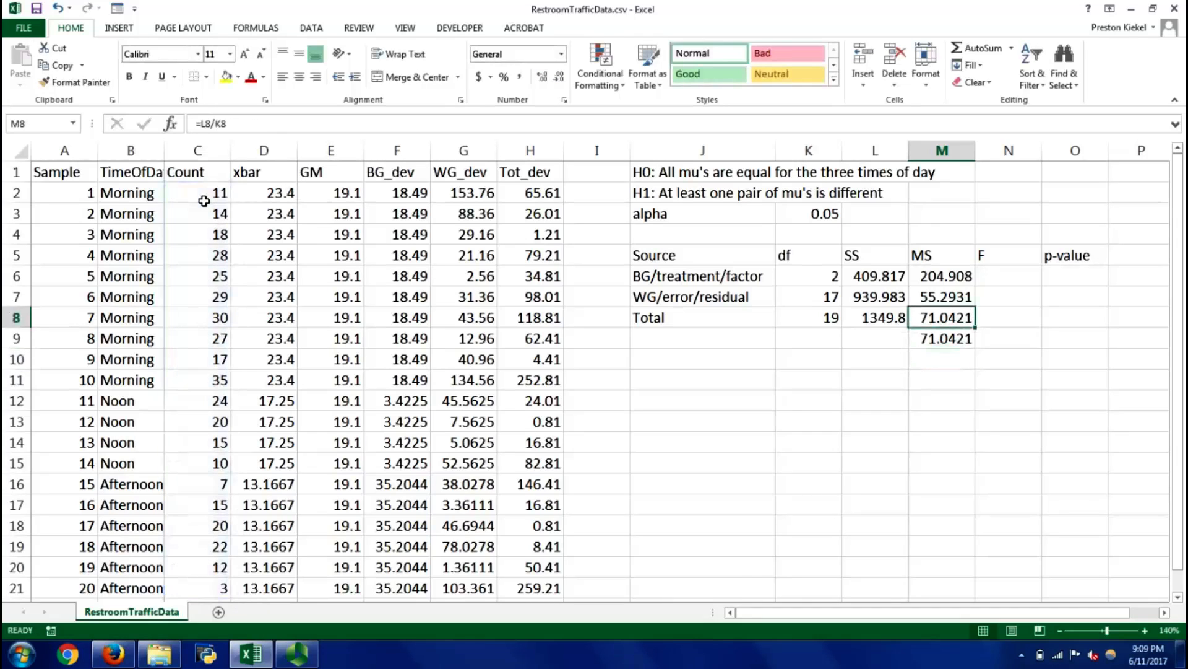
pyautogui.press('Down')
pyautogui.press('Delete')
# Test whether the between- and within-group MS add up to the total with =SUM(M6,M7) in M10, and clear M10
pyautogui.press('Up')
pyautogui.press('Up')
pyautogui.press('Up')
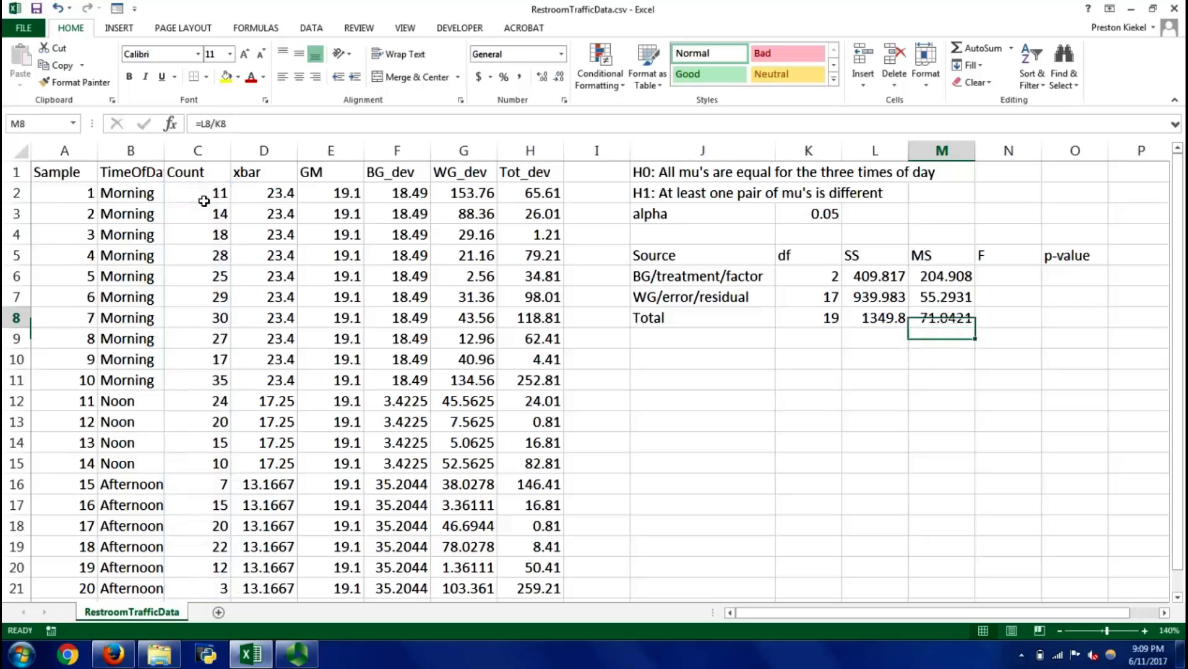
pyautogui.press('Down')
pyautogui.press('Up')
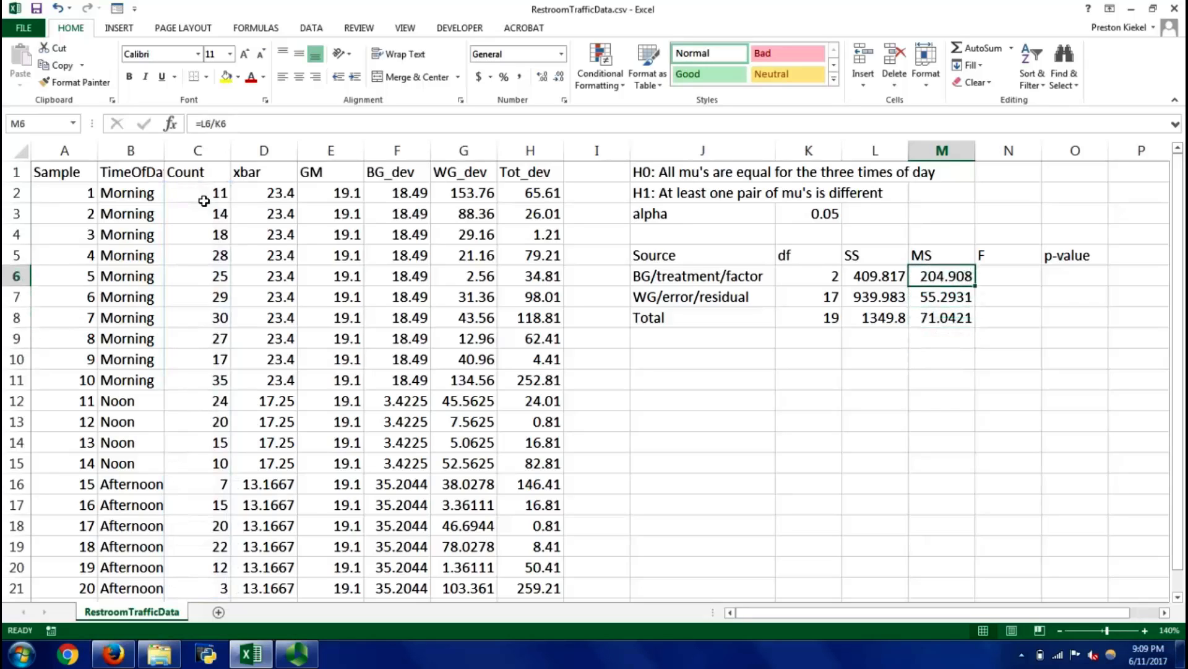
pyautogui.press('Down')
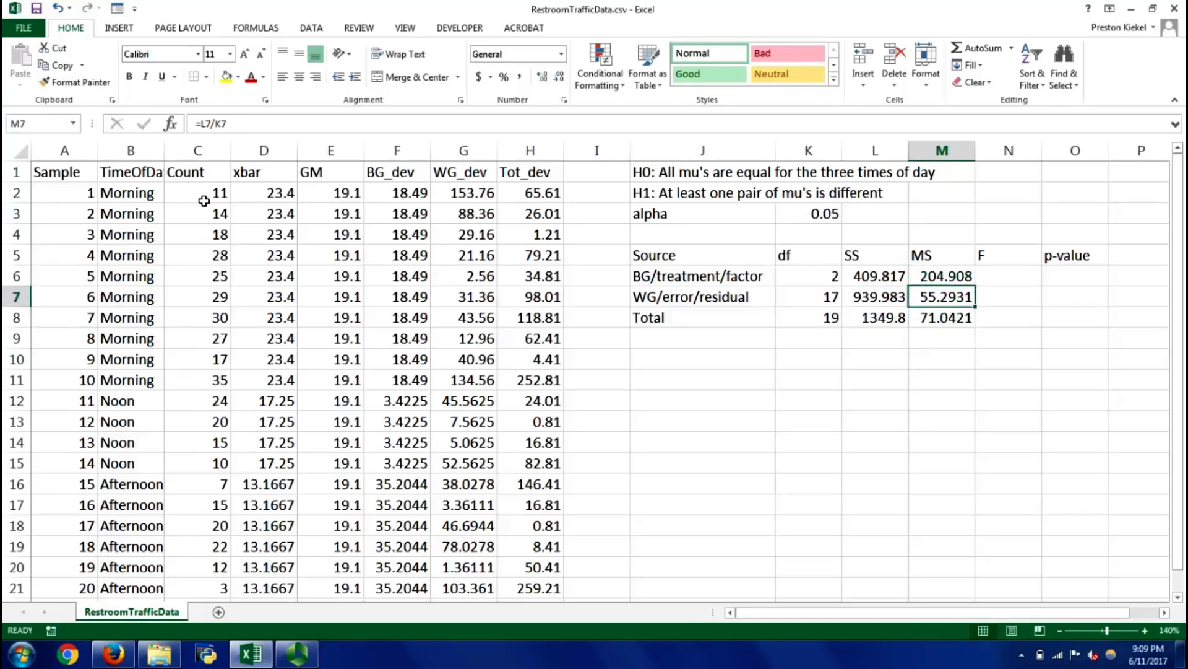
pyautogui.press('Down')
pyautogui.press('Down')
pyautogui.press('Down')
pyautogui.write('=')
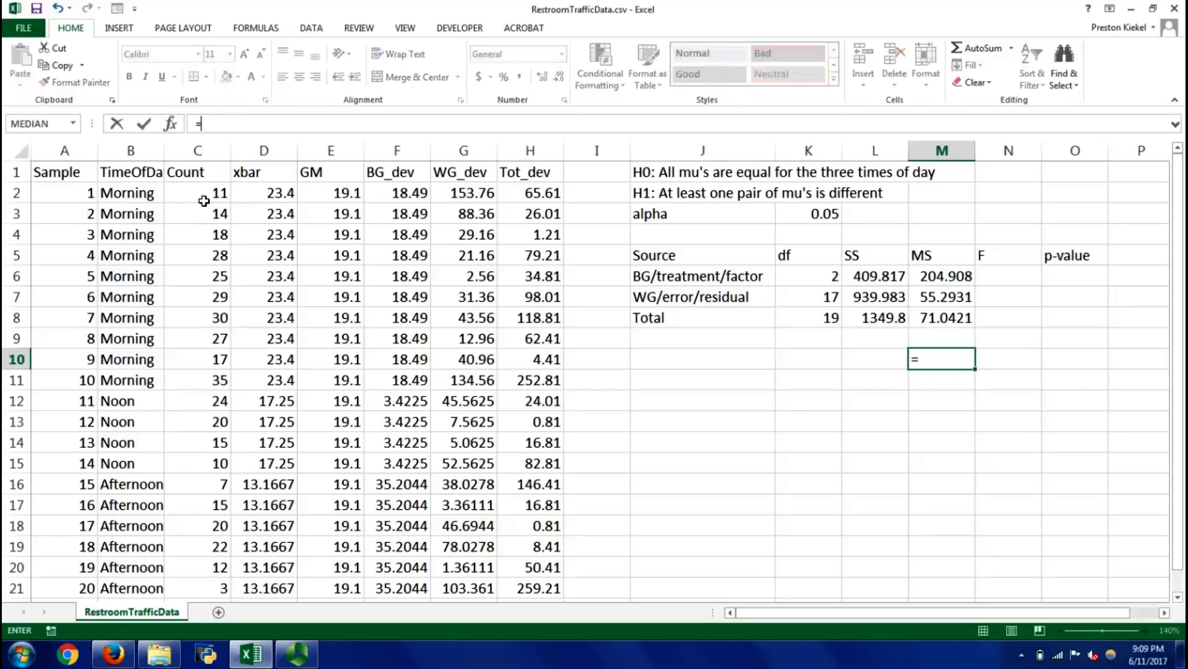
pyautogui.write('su')
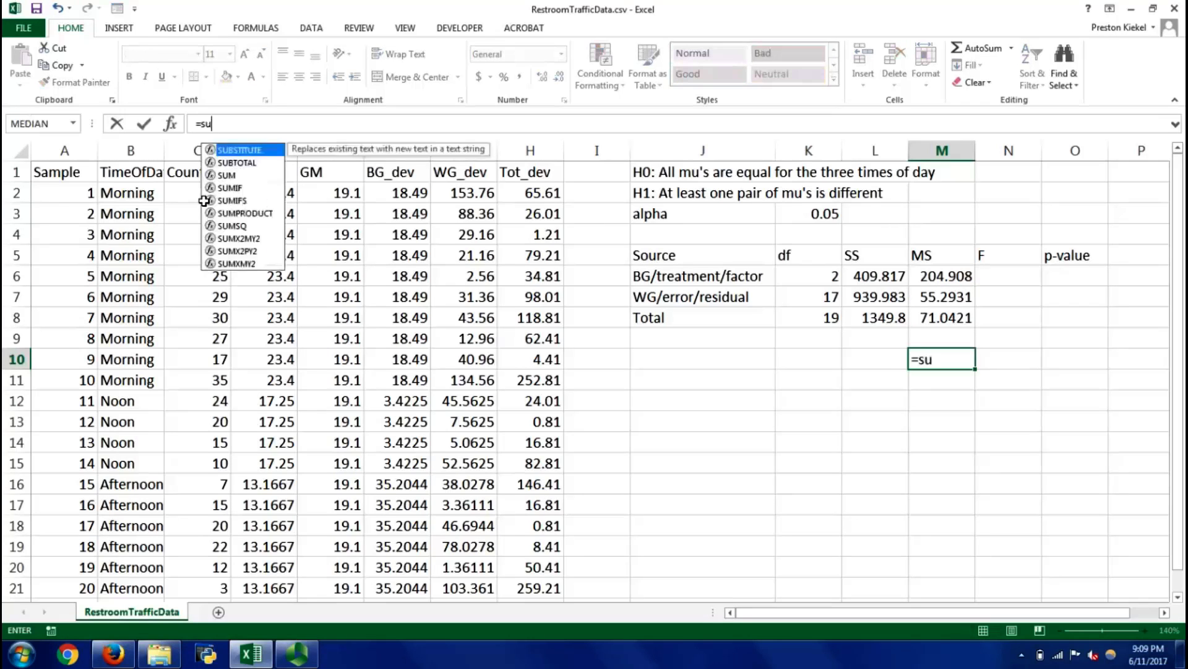
pyautogui.write('m(')
pyautogui.press('Up')
pyautogui.press('Up')
pyautogui.press('Up')
pyautogui.press('Up')
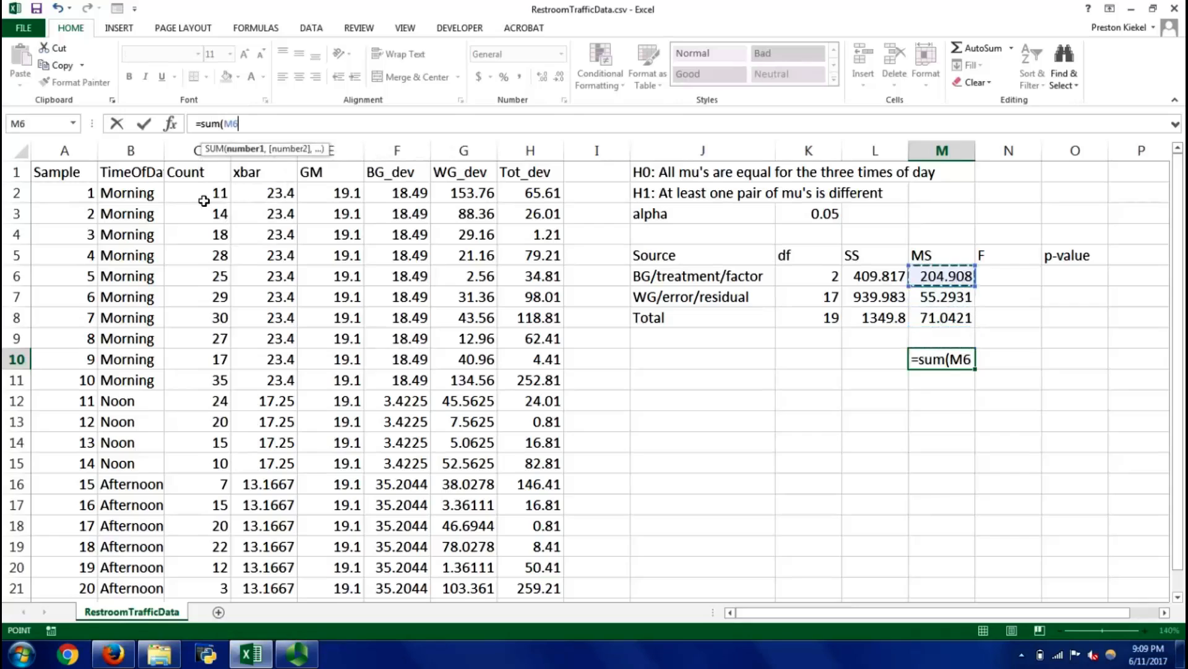
pyautogui.write(',')
pyautogui.press('Up')
pyautogui.press('Up')
pyautogui.press('Up')
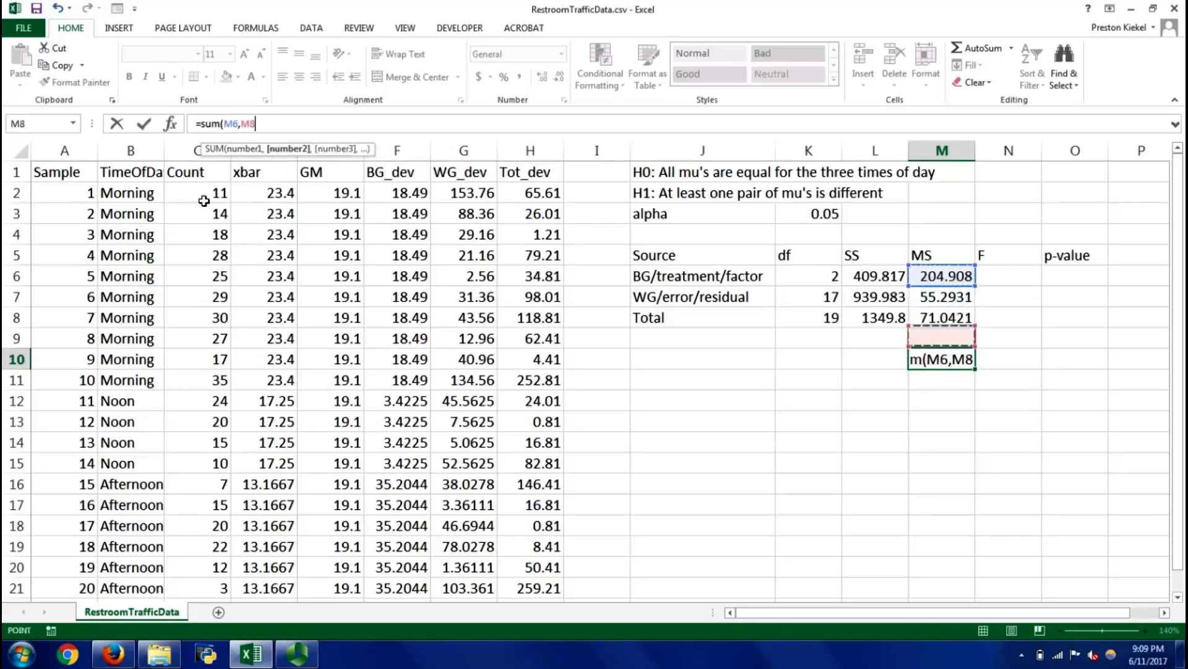
pyautogui.write(')')
pyautogui.press('Return')
pyautogui.press('Up')
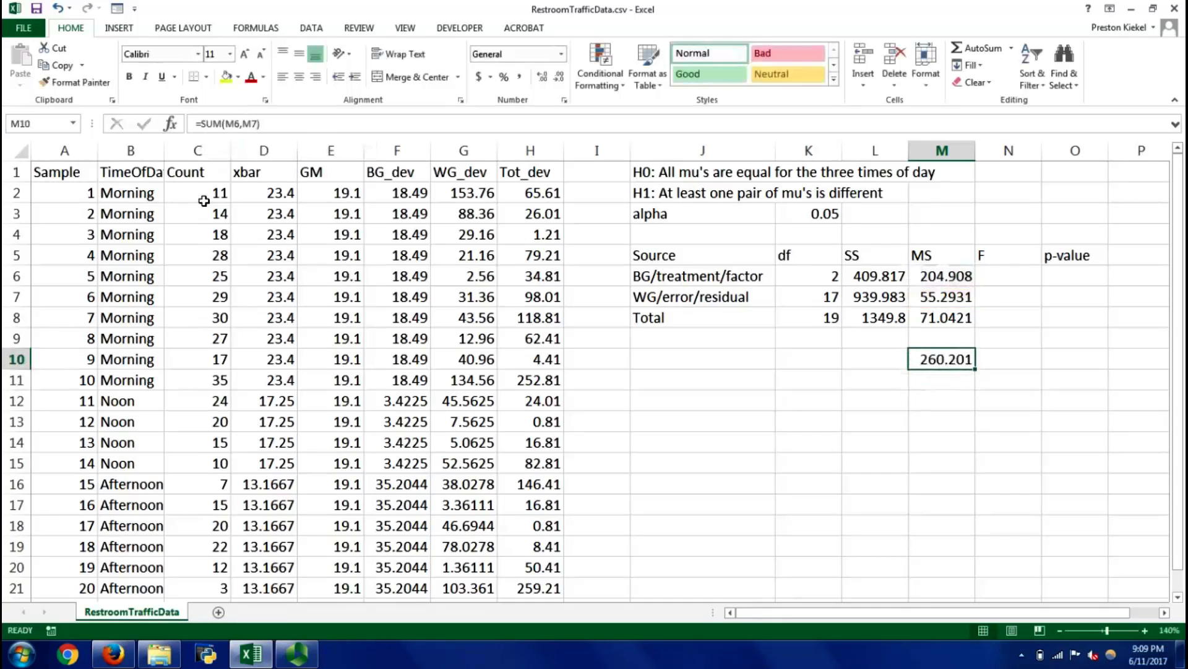
pyautogui.press('Delete')
# Clear the total MS from M8
pyautogui.press('Up')
pyautogui.press('Up')
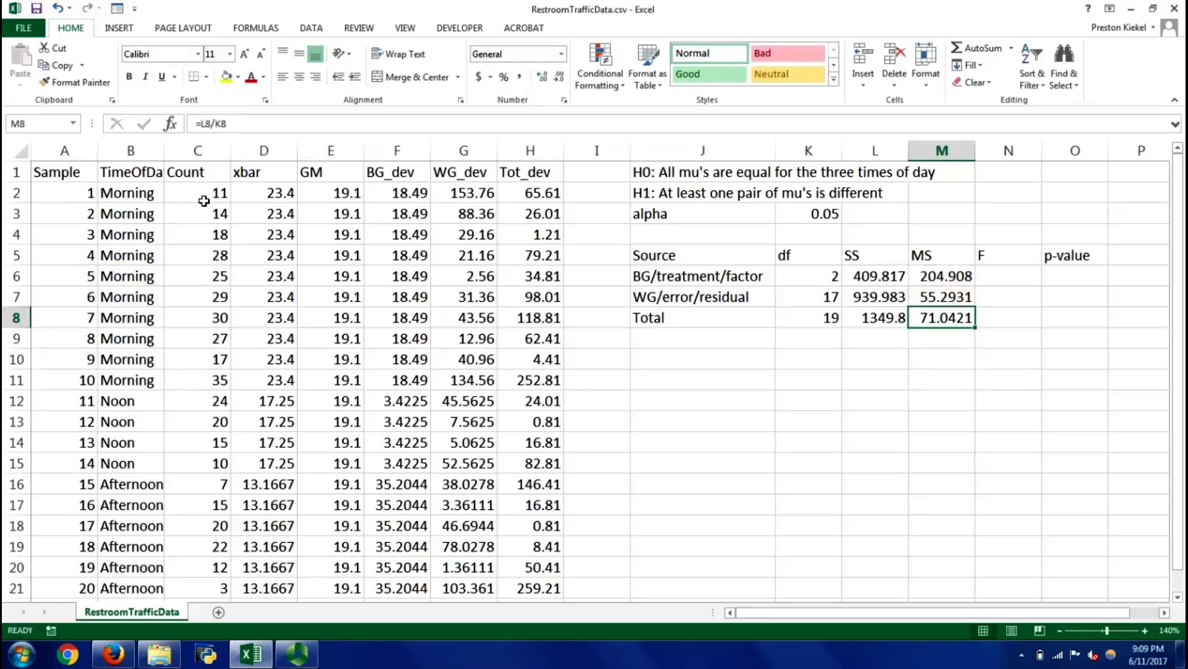
pyautogui.press('Delete')
pyautogui.press('Down')
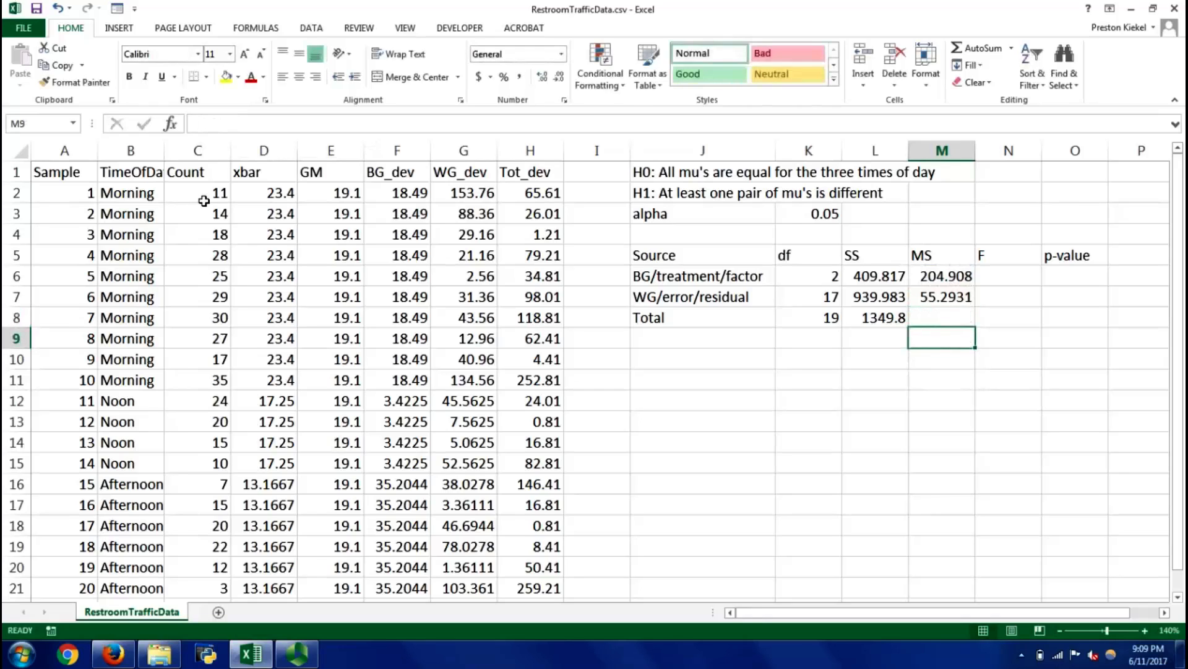
pyautogui.press('Up')
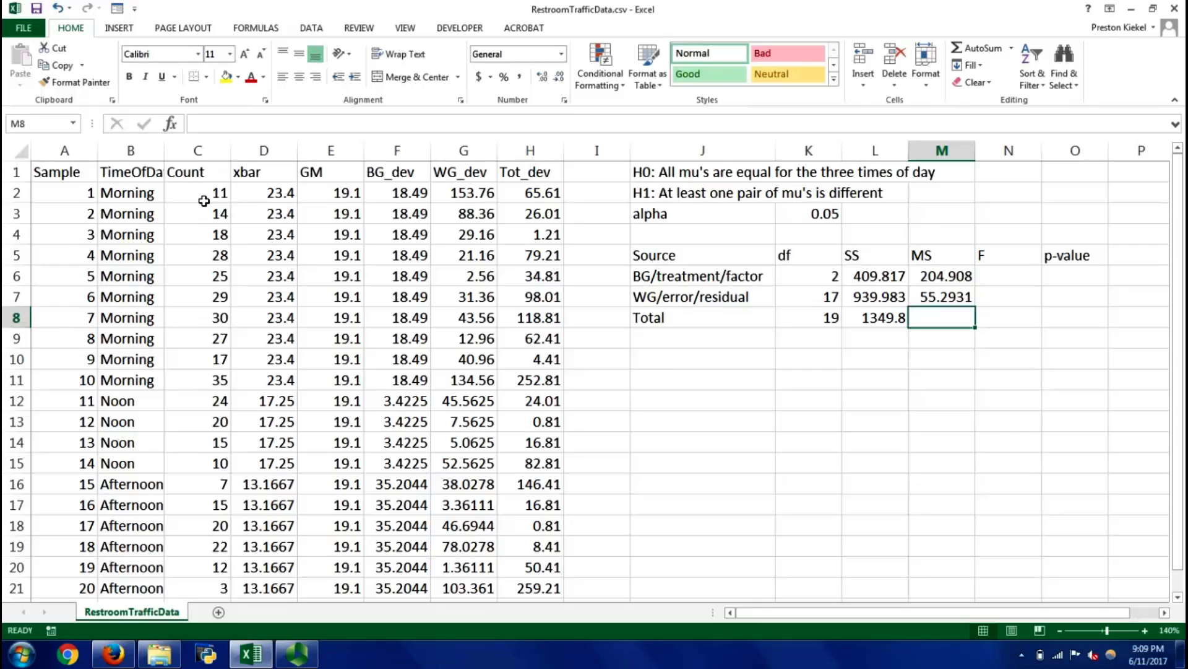
# Delete the Total row's label, df and SS in J8:L8, and undo the deletion
pyautogui.press('Left')
pyautogui.press('Left')
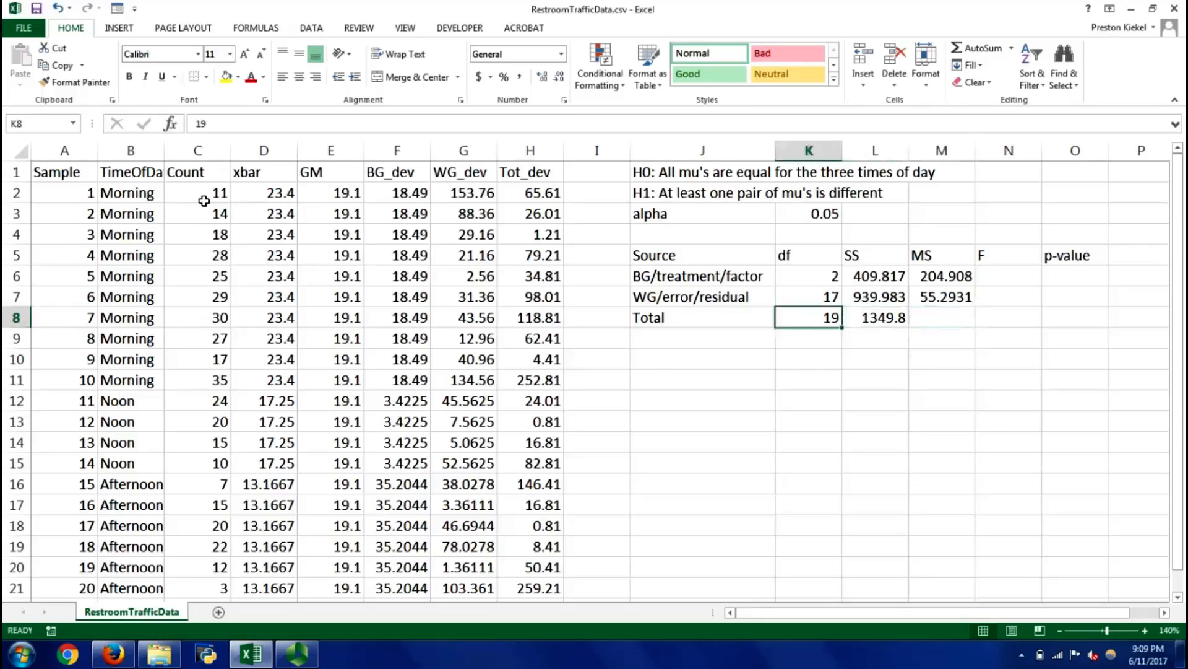
pyautogui.press('Right')
pyautogui.press('Left')
pyautogui.press('Left')
pyautogui.hotkey('shift', 'Right')
pyautogui.hotkey('shift', 'Right')
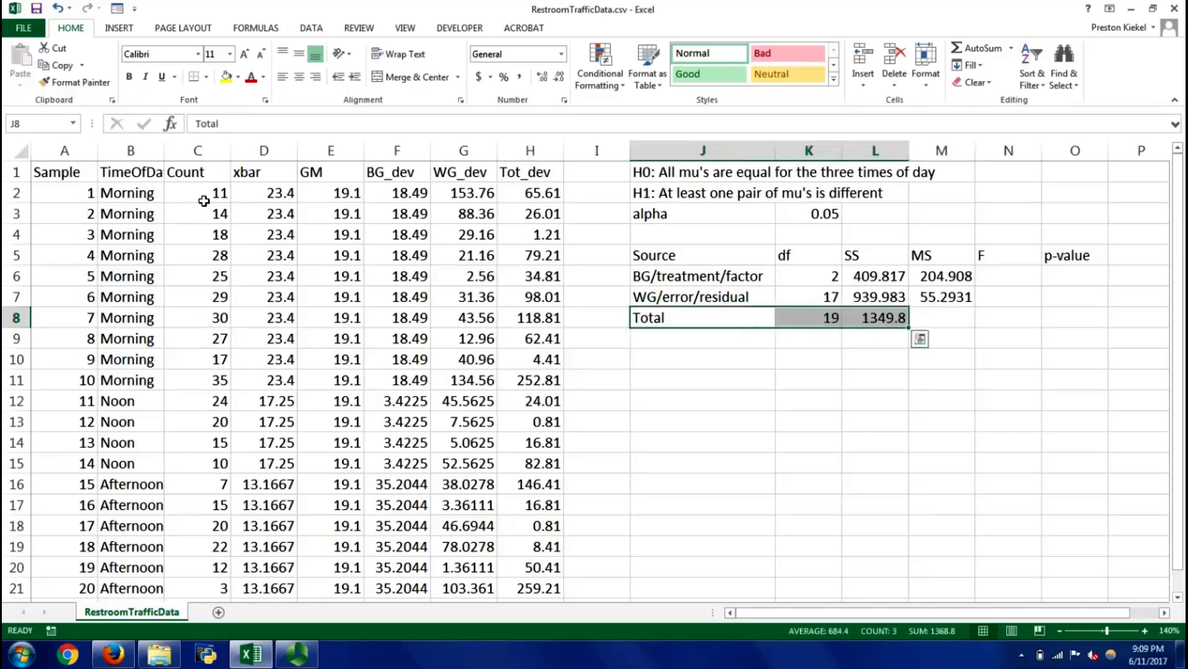
pyautogui.press('Delete')
pyautogui.press('Down')
pyautogui.hotkey('ctrl', 'z')
pyautogui.press('Up')
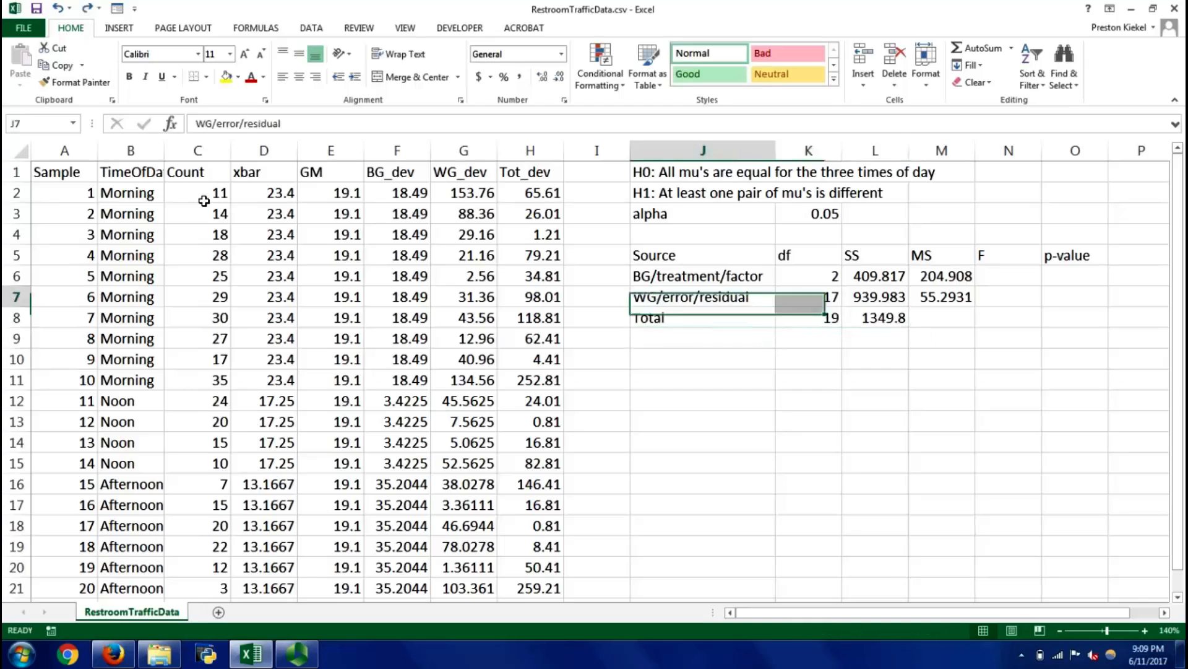
pyautogui.press('Down')
pyautogui.press('Right')
pyautogui.press('Right')
pyautogui.press('Left')
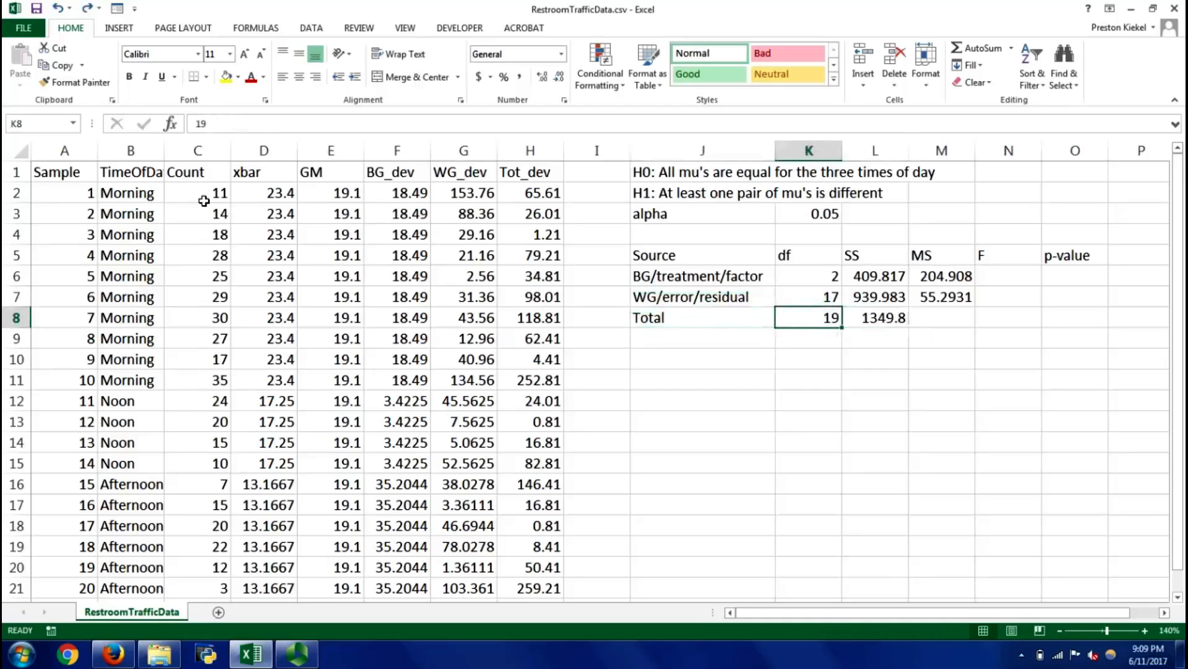
# Write the F ratio as the text MS(bg)/MS(wg) in N6, and clear the cell
pyautogui.press('Up')
pyautogui.press('Right')
pyautogui.press('Right')
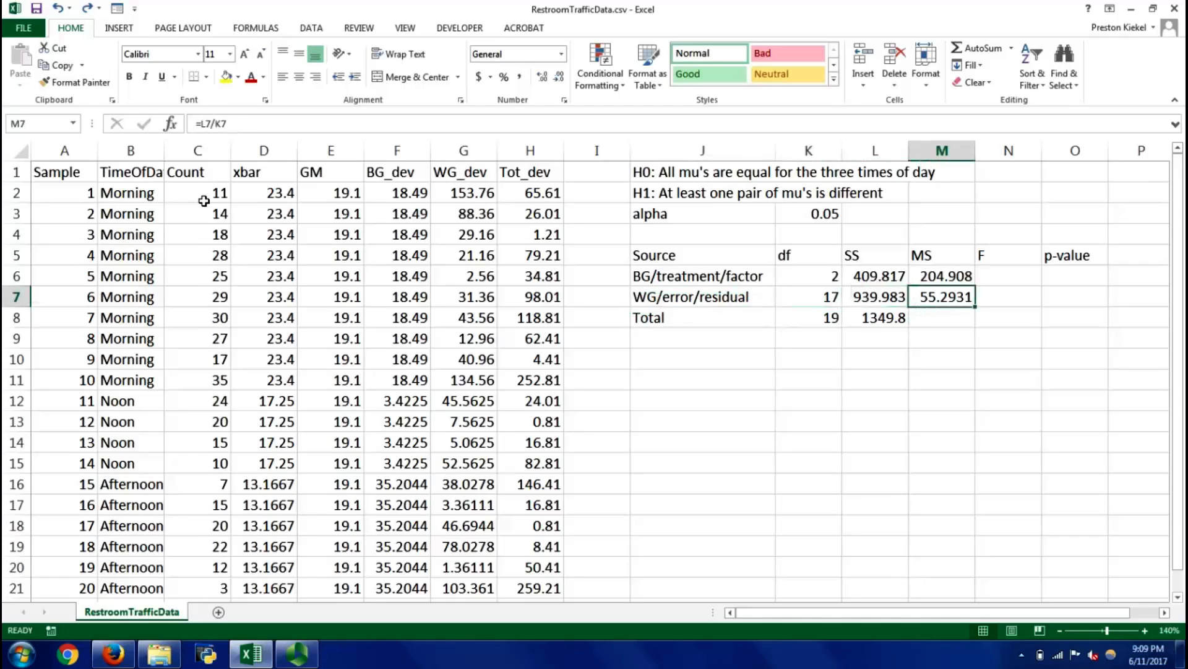
pyautogui.press('Right')
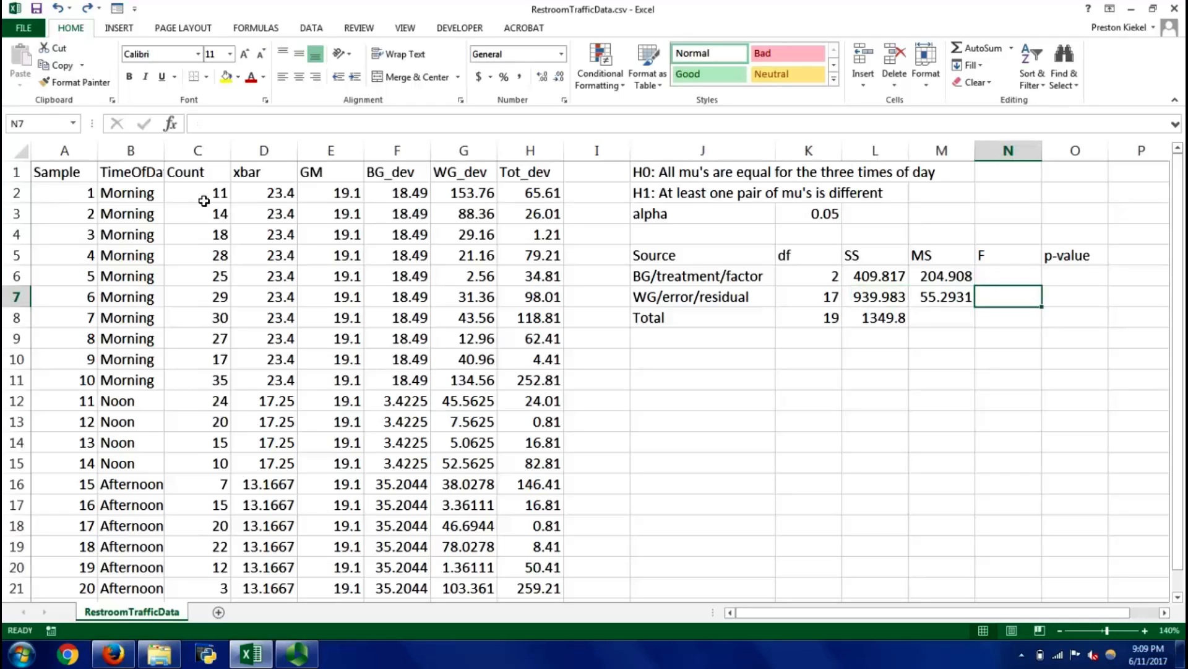
pyautogui.press('Up')
pyautogui.press('Right')
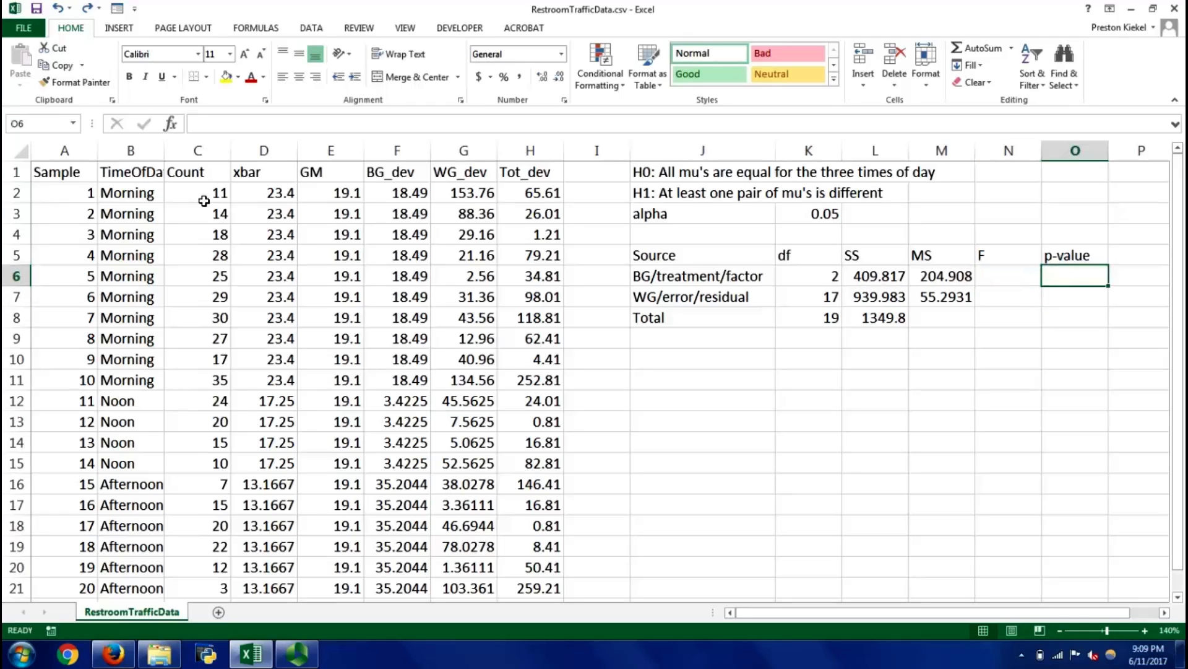
pyautogui.press('Left')
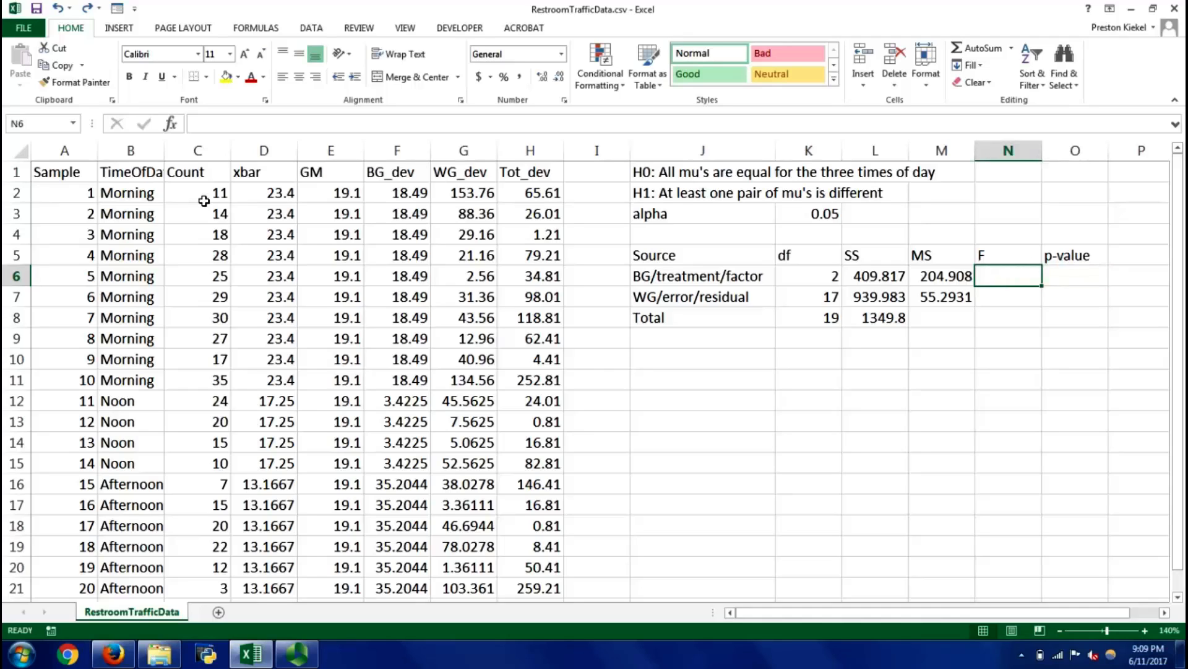
pyautogui.write('MS(')
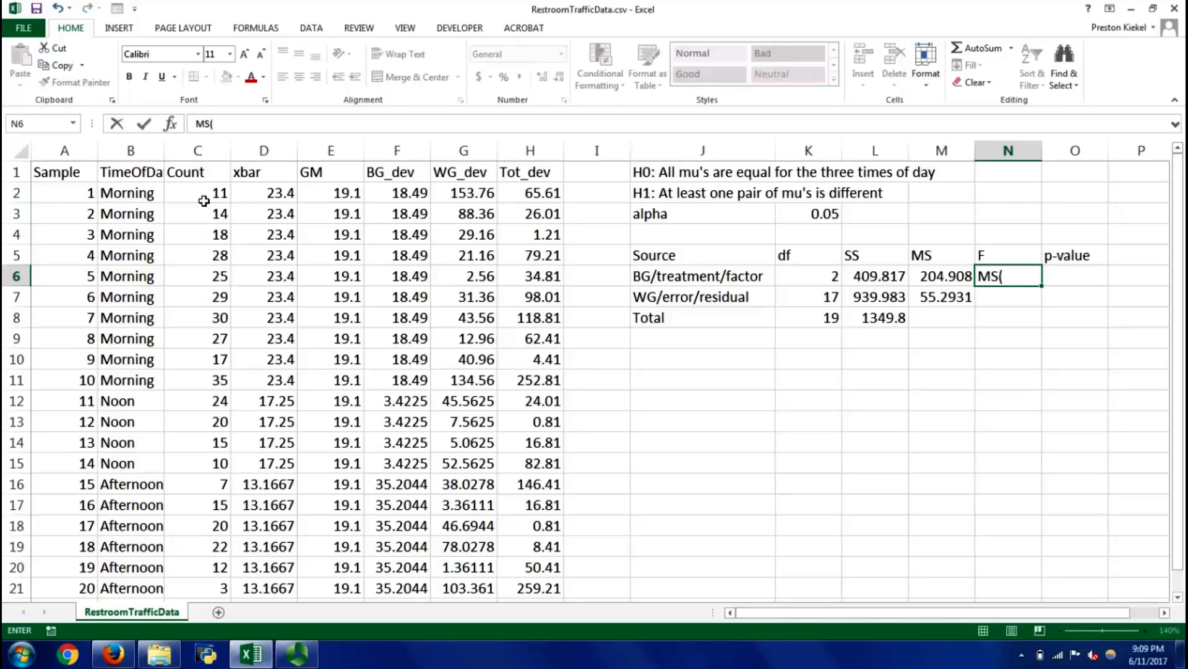
pyautogui.write('bg)/MS')
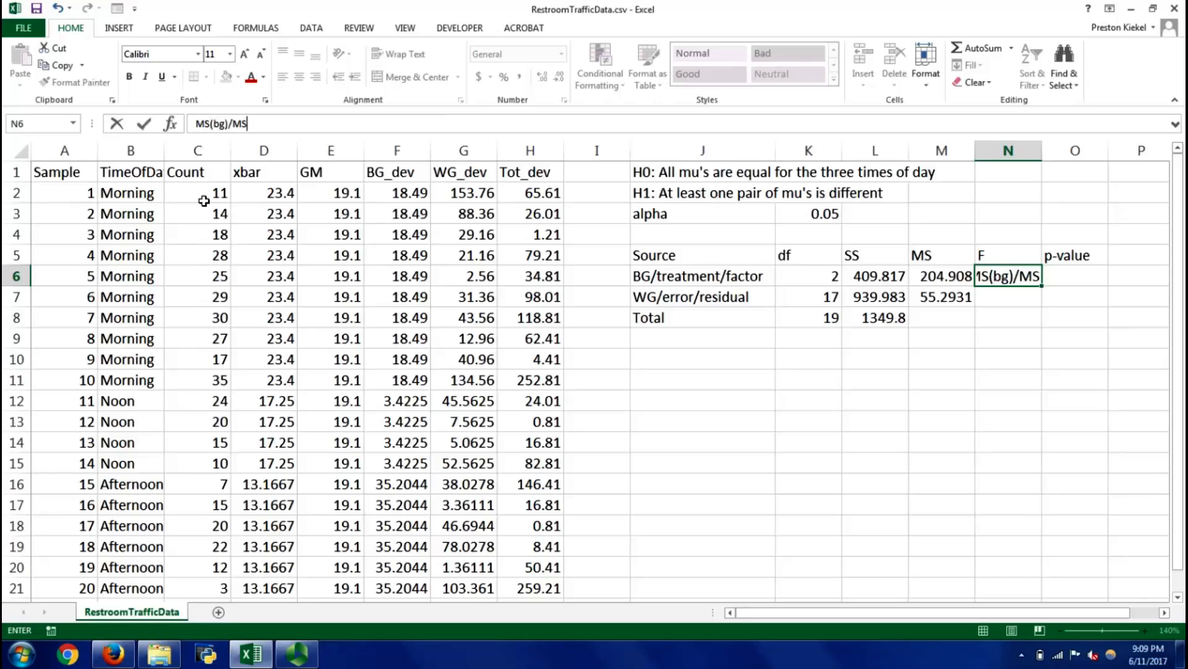
pyautogui.write('(wg)')
pyautogui.press('Return')
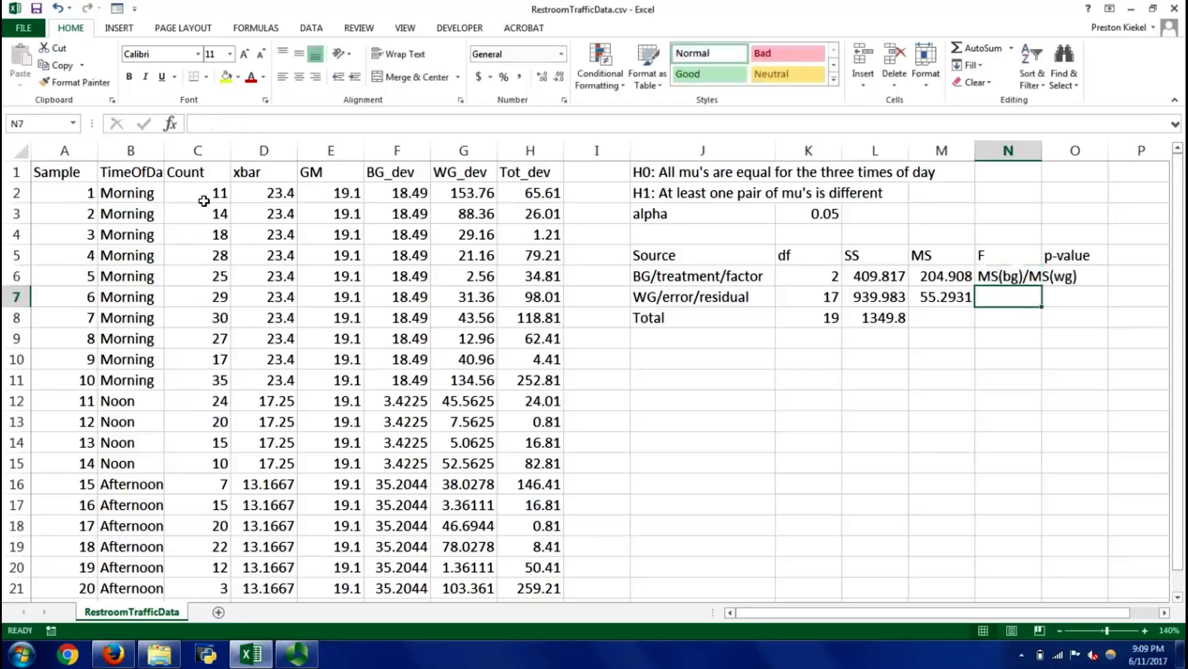
pyautogui.press('Up')
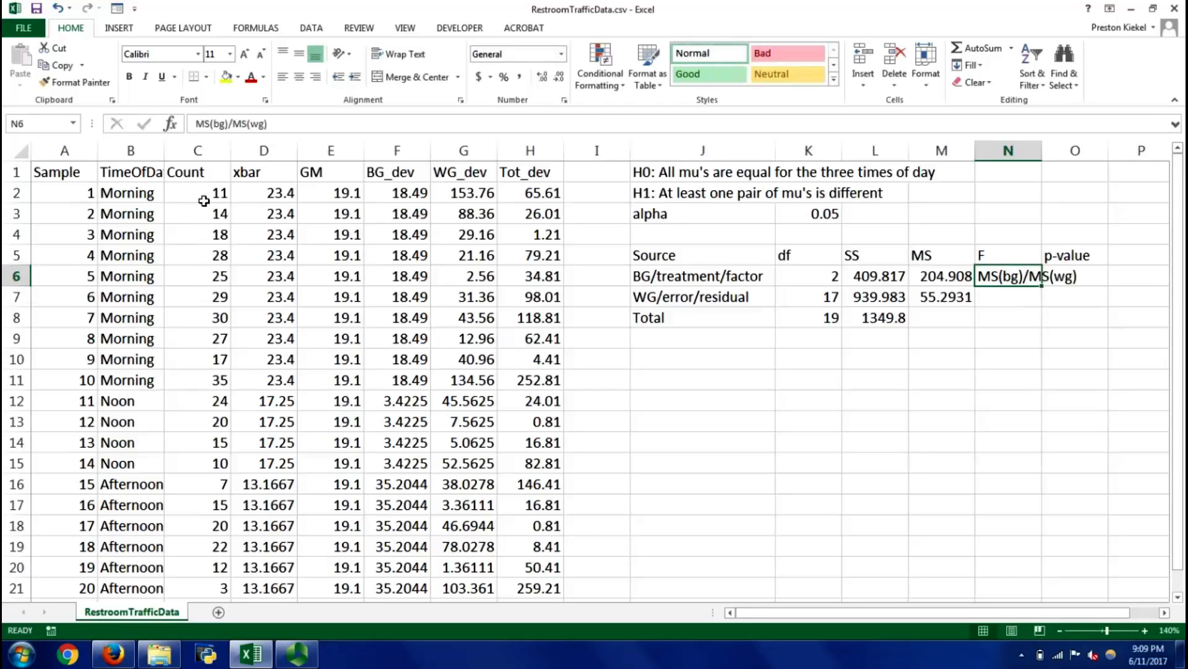
pyautogui.press('Delete')
# Compute the F statistic in N6 by dividing the between-group MS by the within-group MS with =M6/M7
pyautogui.write('=')
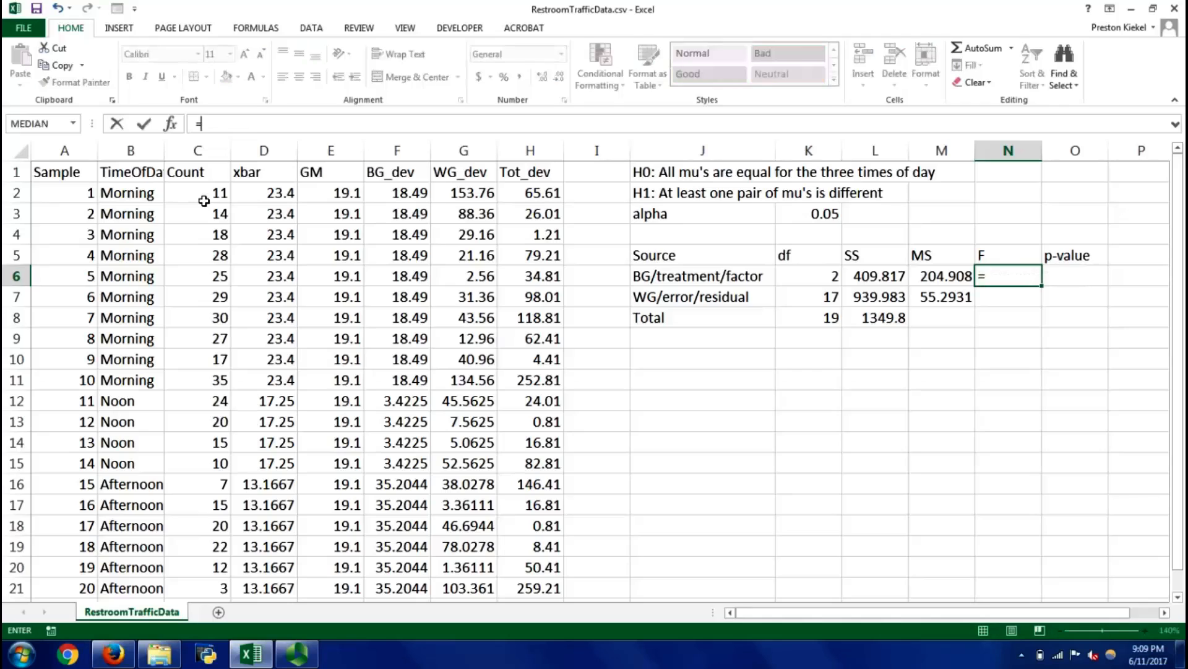
pyautogui.press('Left')
pyautogui.write('/')
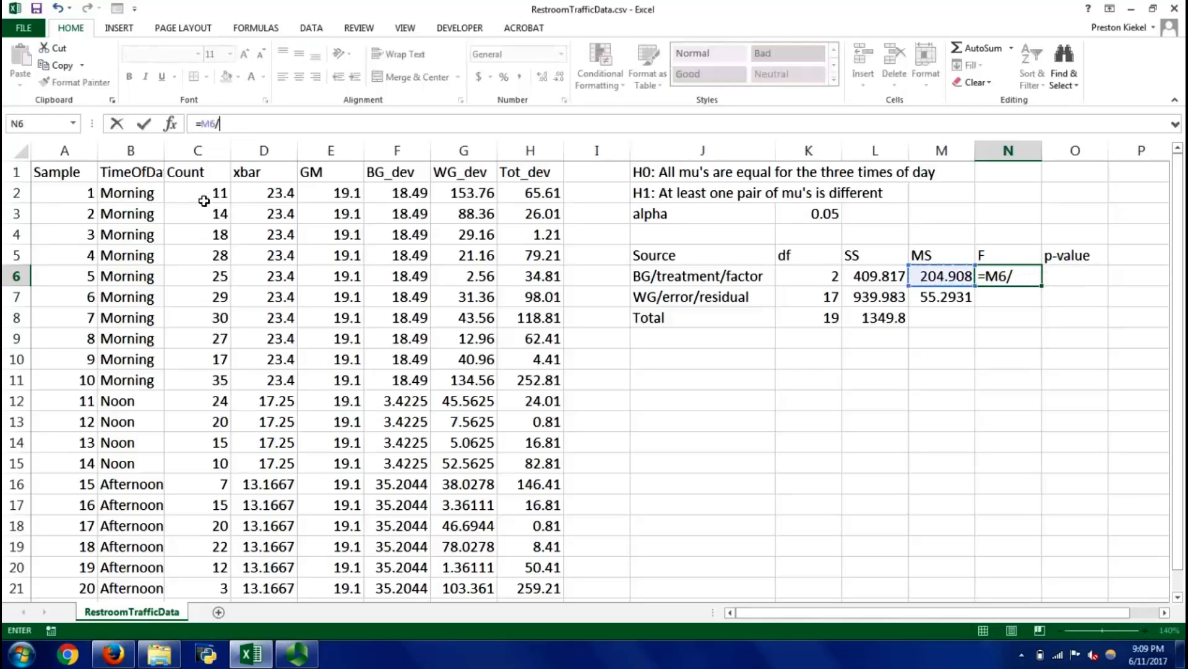
pyautogui.press('Left')
pyautogui.press('Down')
pyautogui.press('Return')
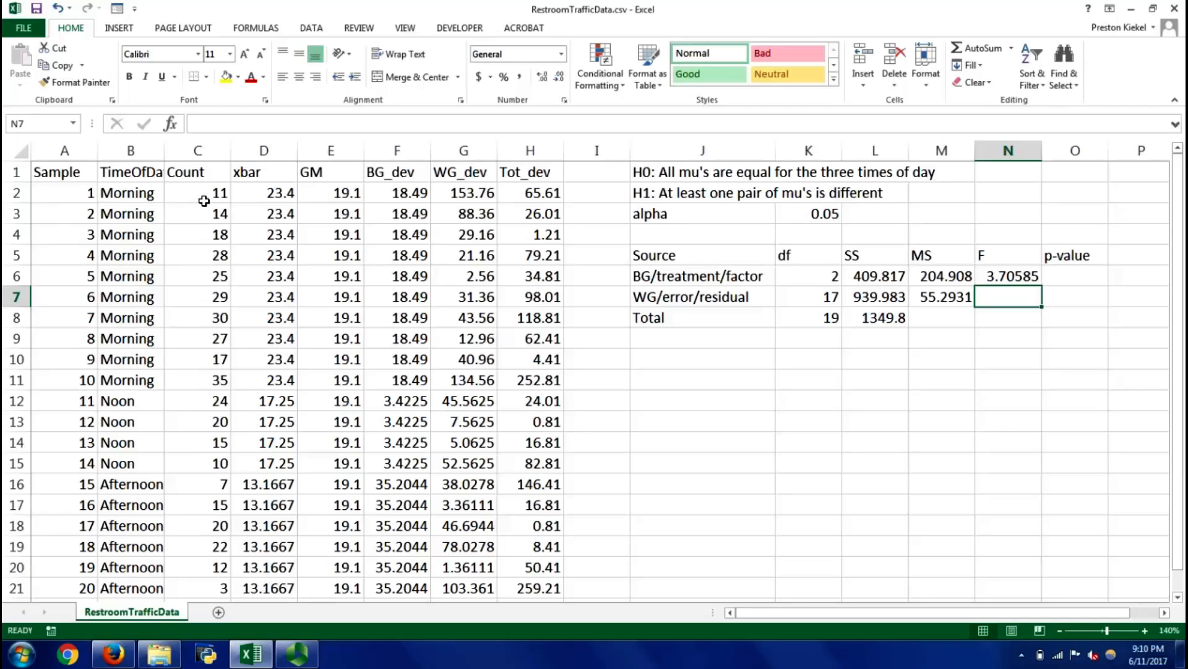
pyautogui.press('Up')
pyautogui.press('Left')
pyautogui.press('Down')
pyautogui.press('Up')
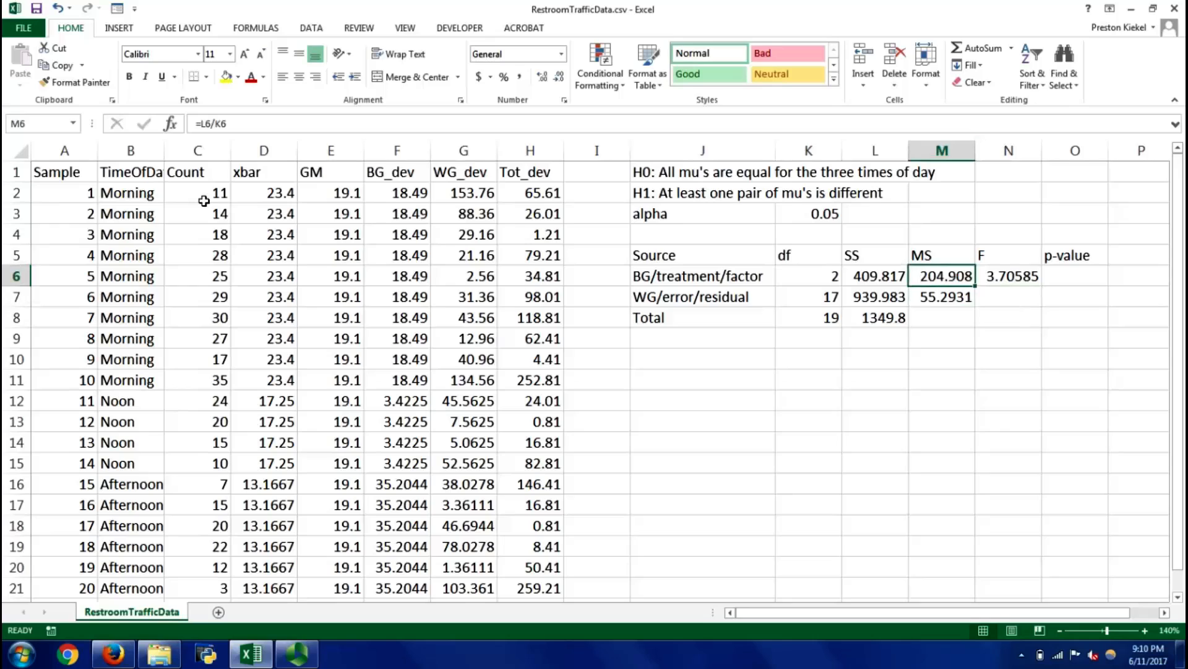
# Calculate the p-value in O6 from the F statistic and both degrees of freedom with =FDIST(N6,K6,K7)
pyautogui.press('Right')
pyautogui.press('Right')
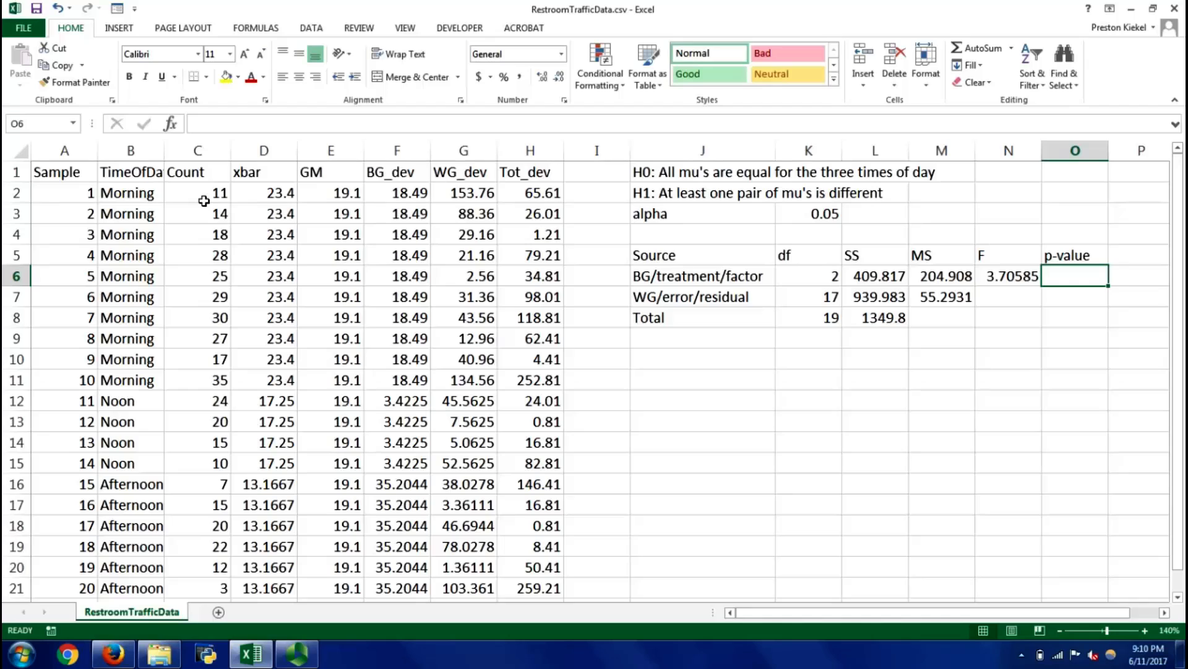
pyautogui.press('Left')
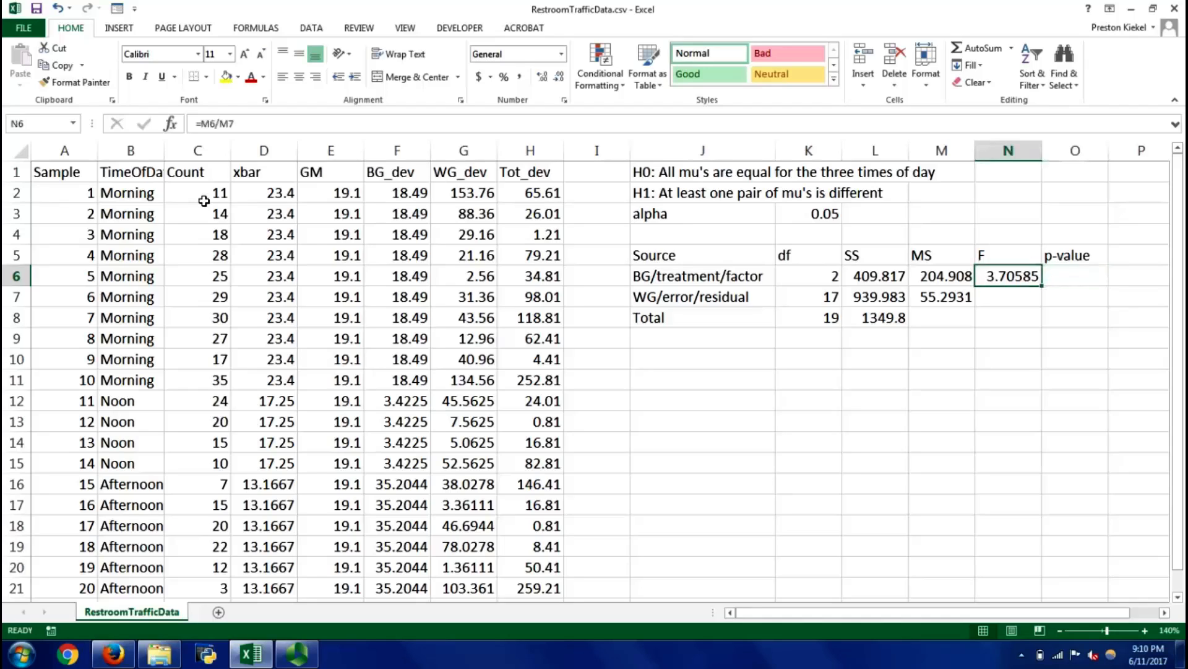
pyautogui.press('Right')
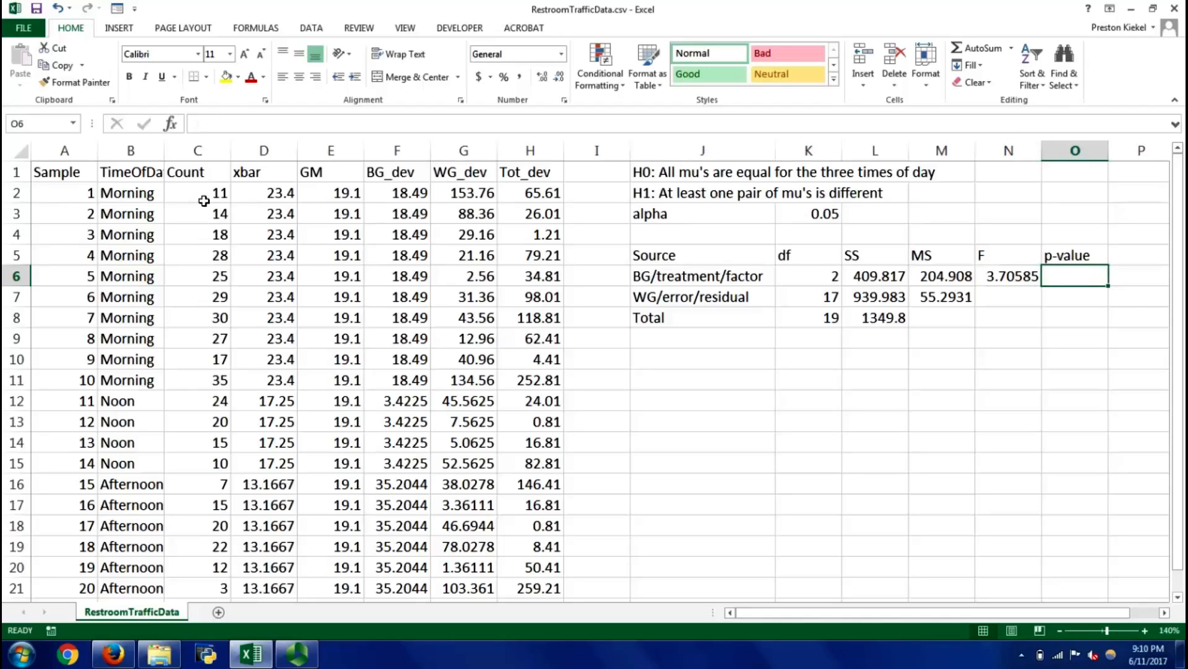
pyautogui.write('=fdist(')
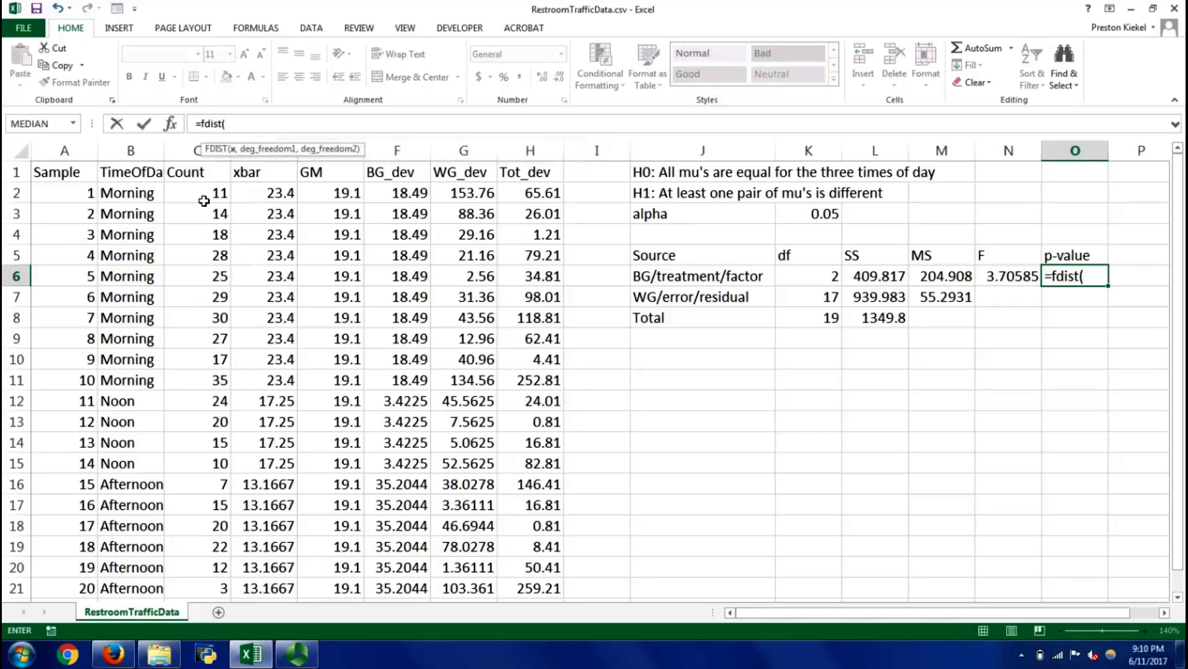
pyautogui.press('Left')
pyautogui.write(',')
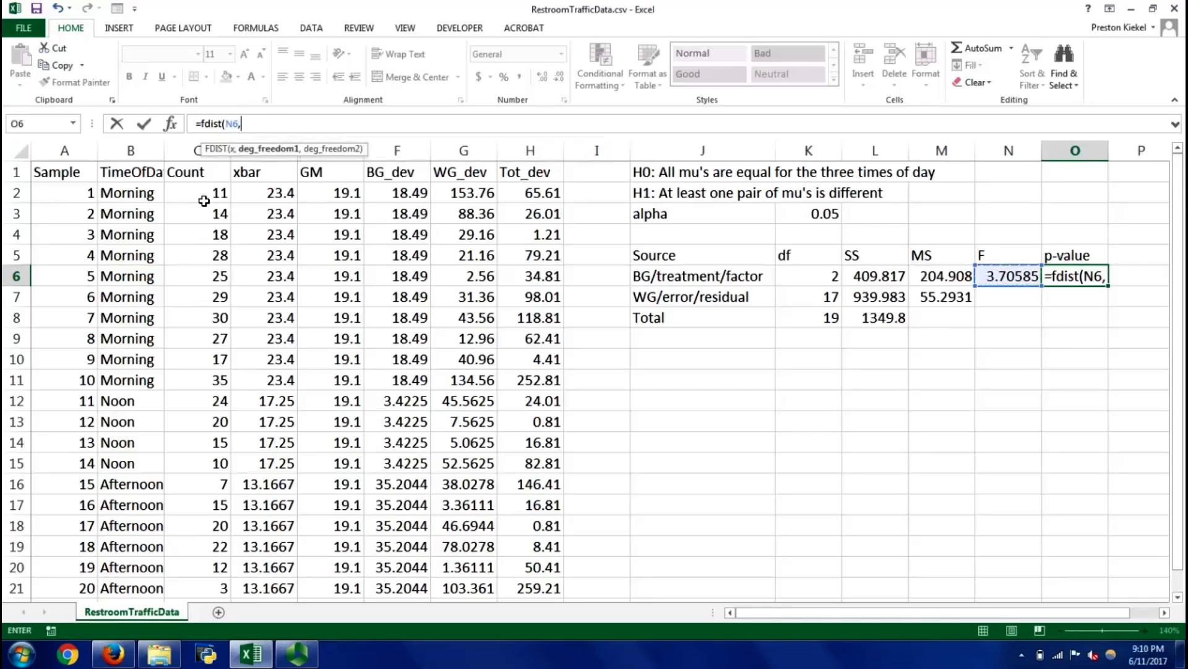
pyautogui.click(810, 282)
pyautogui.write(',')
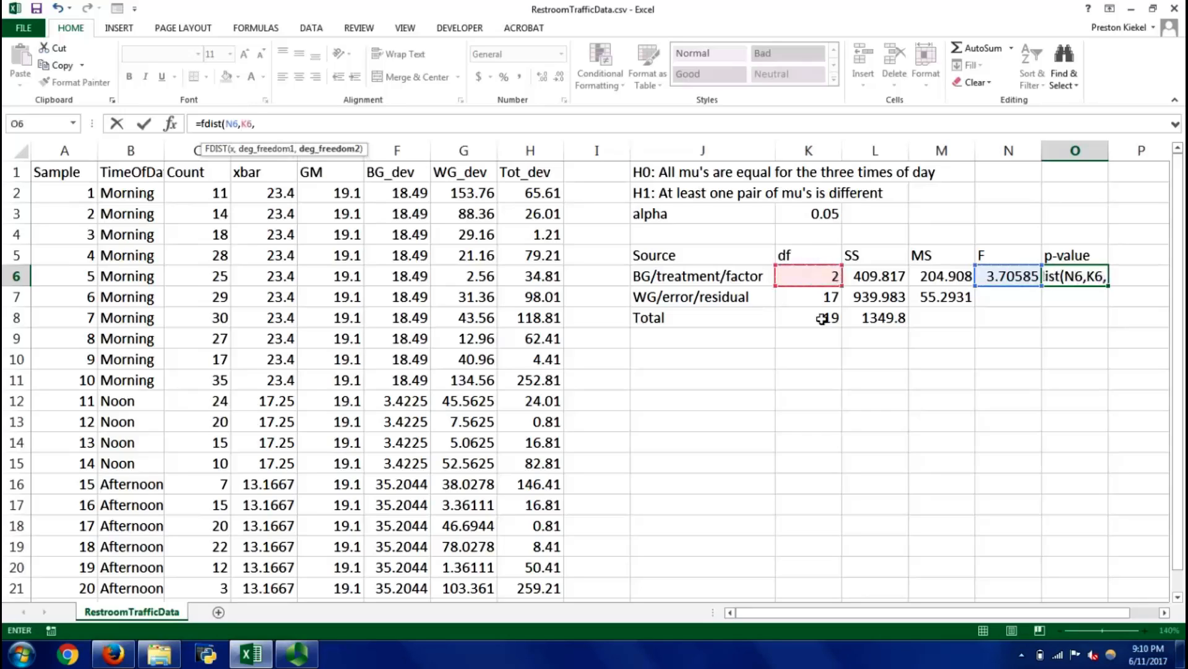
pyautogui.click(826, 299)
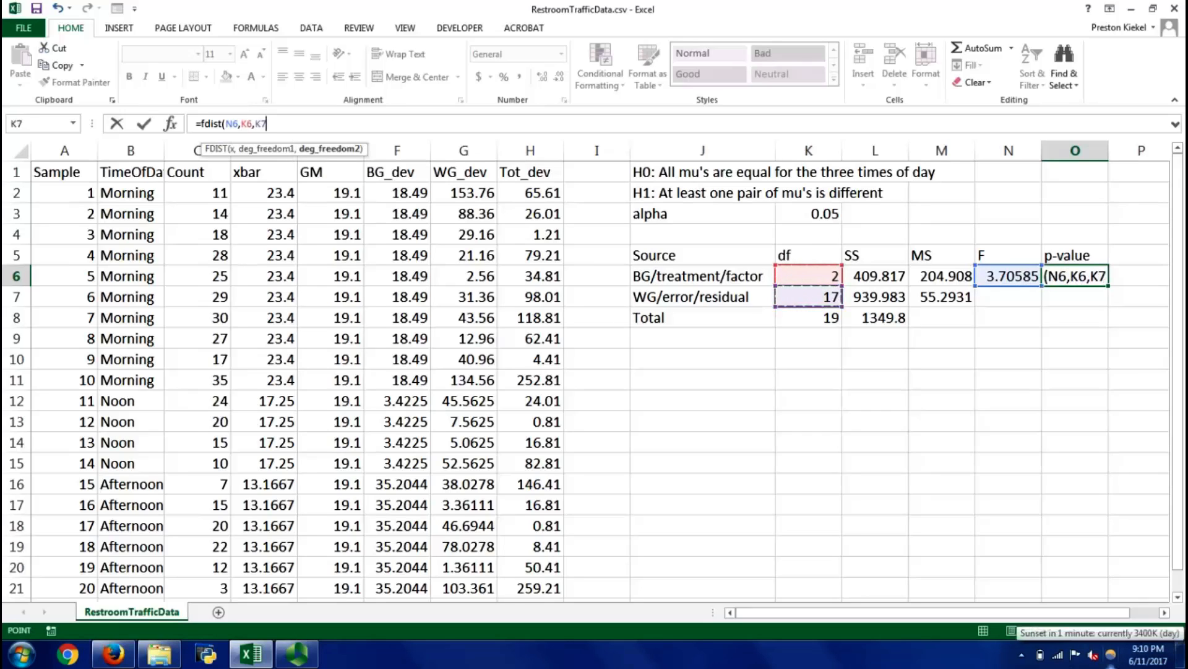
pyautogui.write(')')
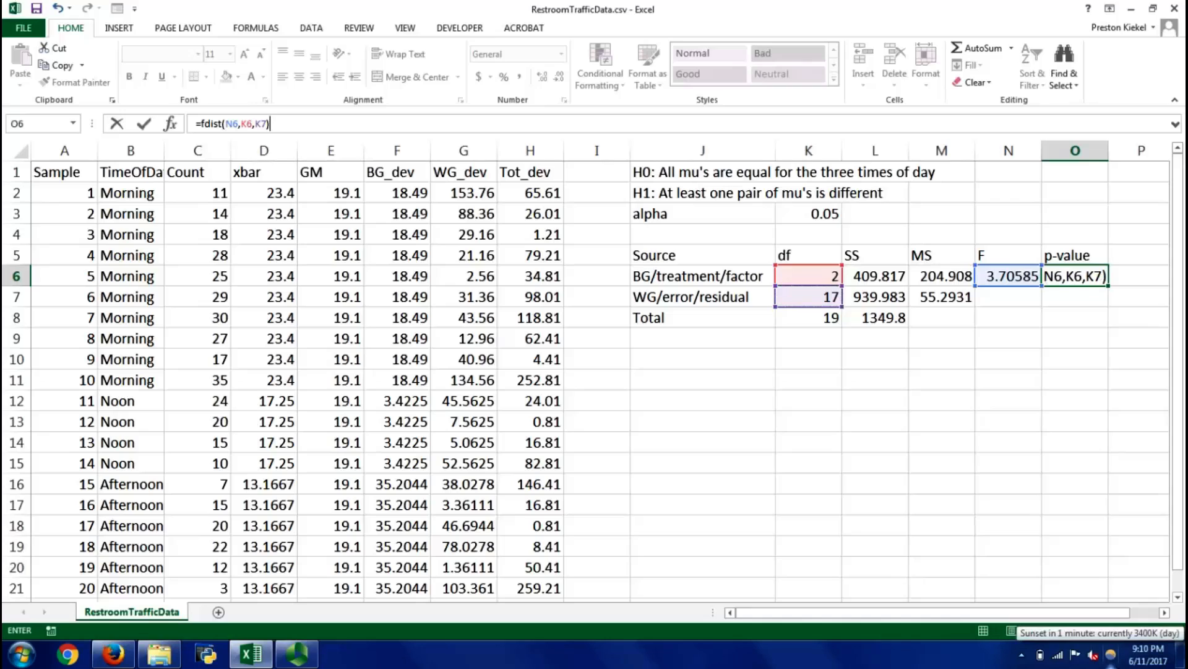
pyautogui.press('Return')
pyautogui.press('Up')
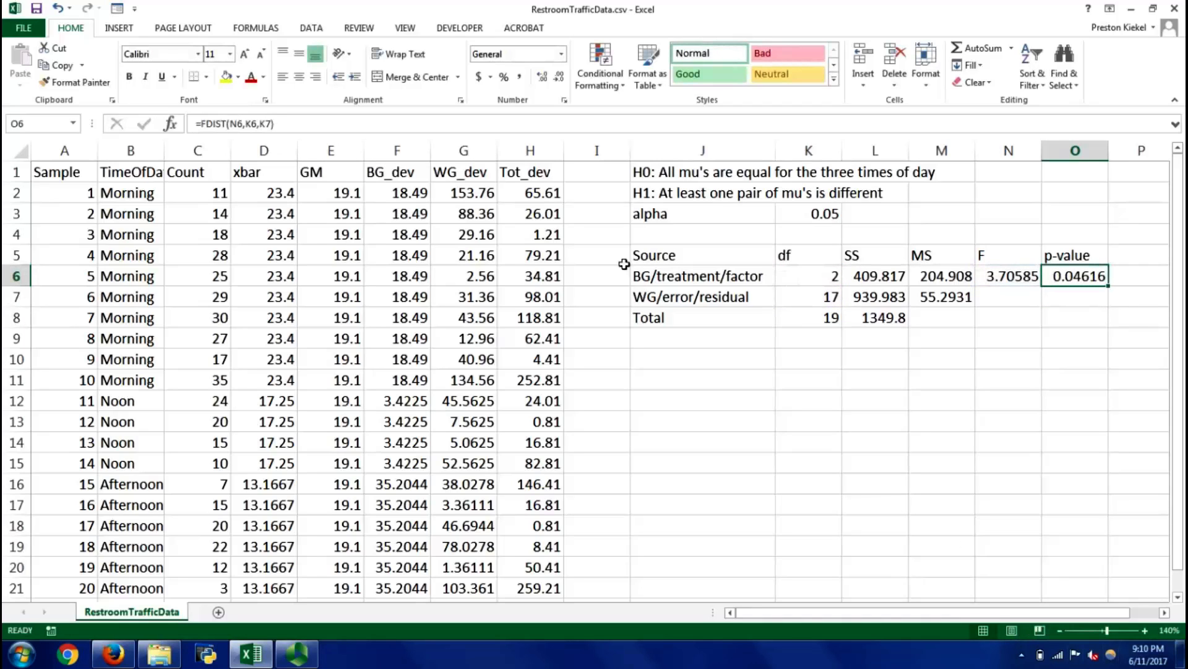
# Note the p-value formula as the text =Fdist(F,dftrt,dferr) in P6, and fit column P's width to it
pyautogui.hotkey('ctrl', 'Right')
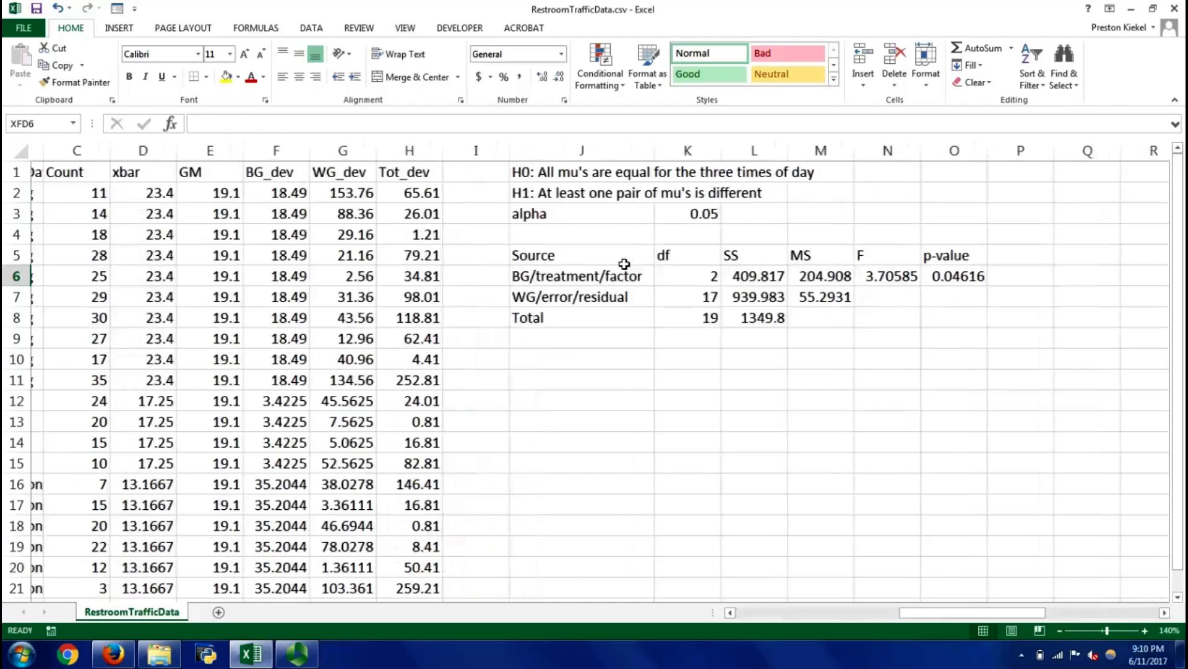
pyautogui.hotkey('ctrl', 'Left')
pyautogui.hotkey('ctrl', 'Left')
pyautogui.hotkey('ctrl', 'Right')
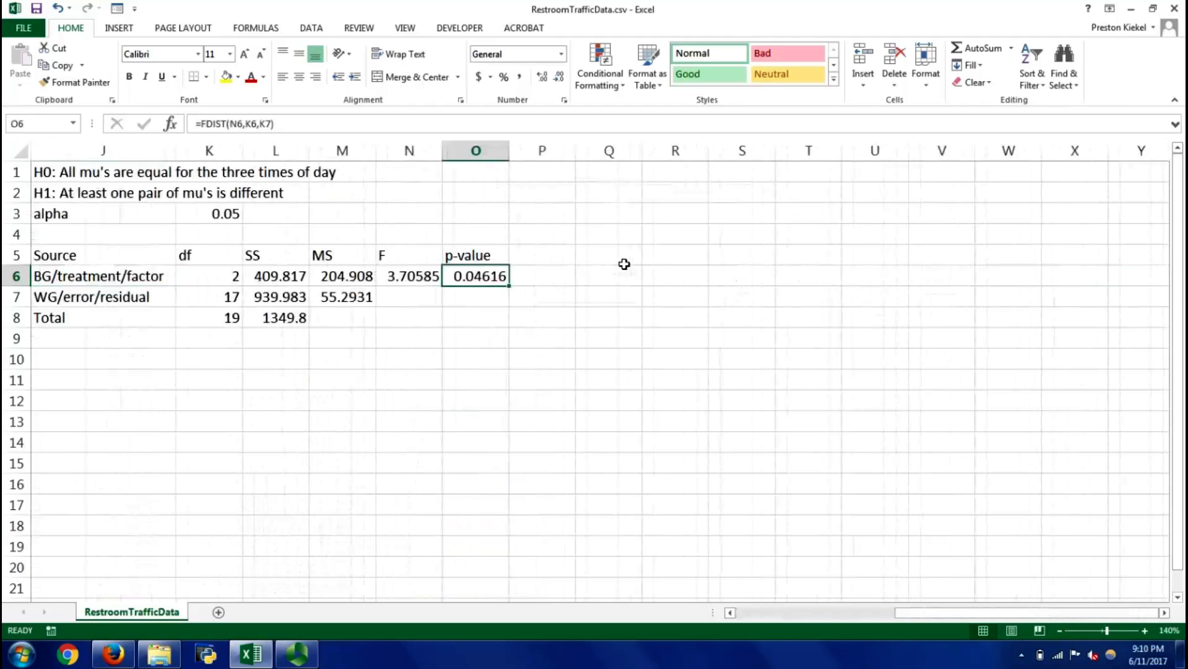
pyautogui.press('Right')
pyautogui.write("'+")
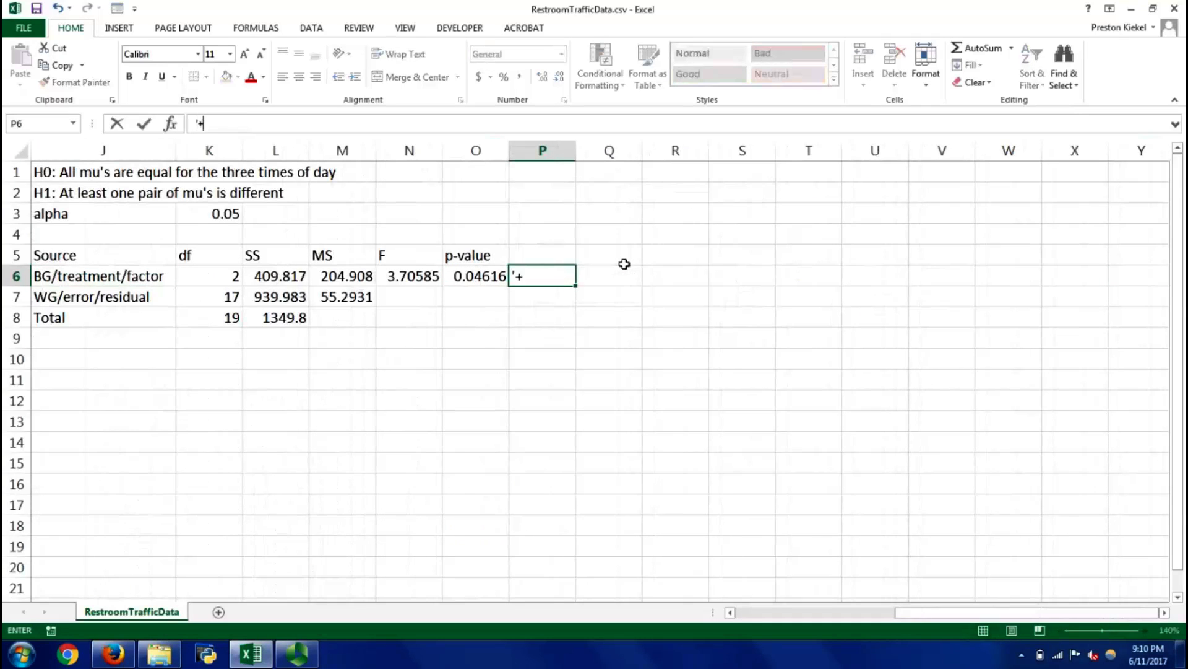
pyautogui.press('BackSpace')
pyautogui.write('=Fdist(F,df')
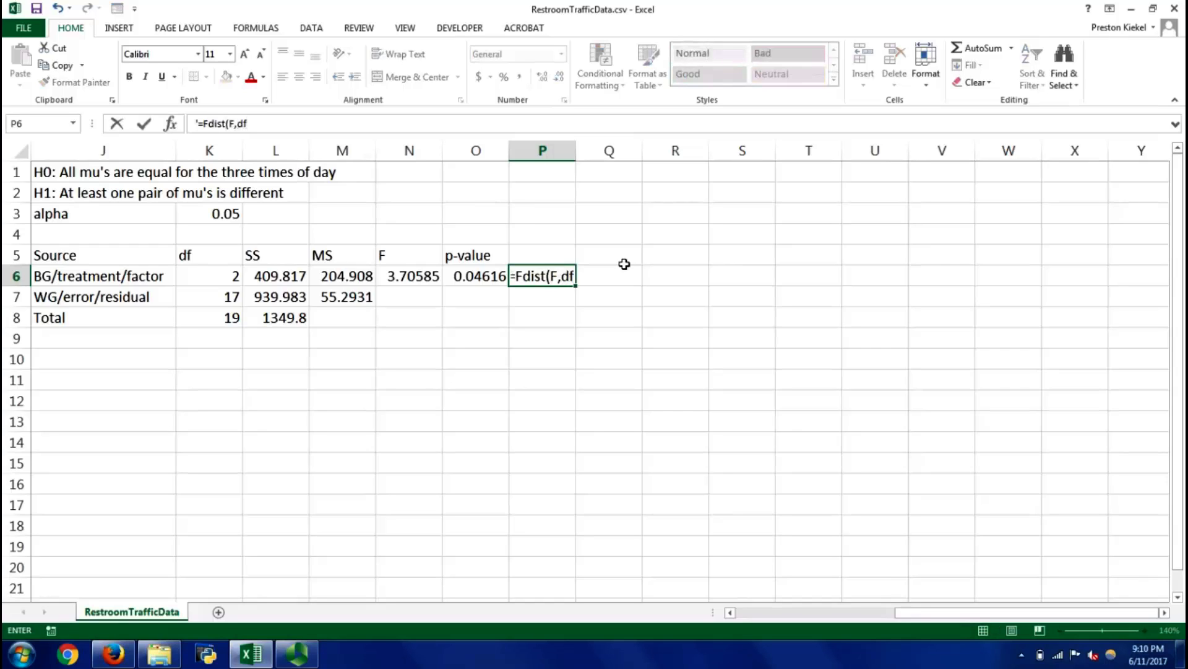
pyautogui.write('trt,')
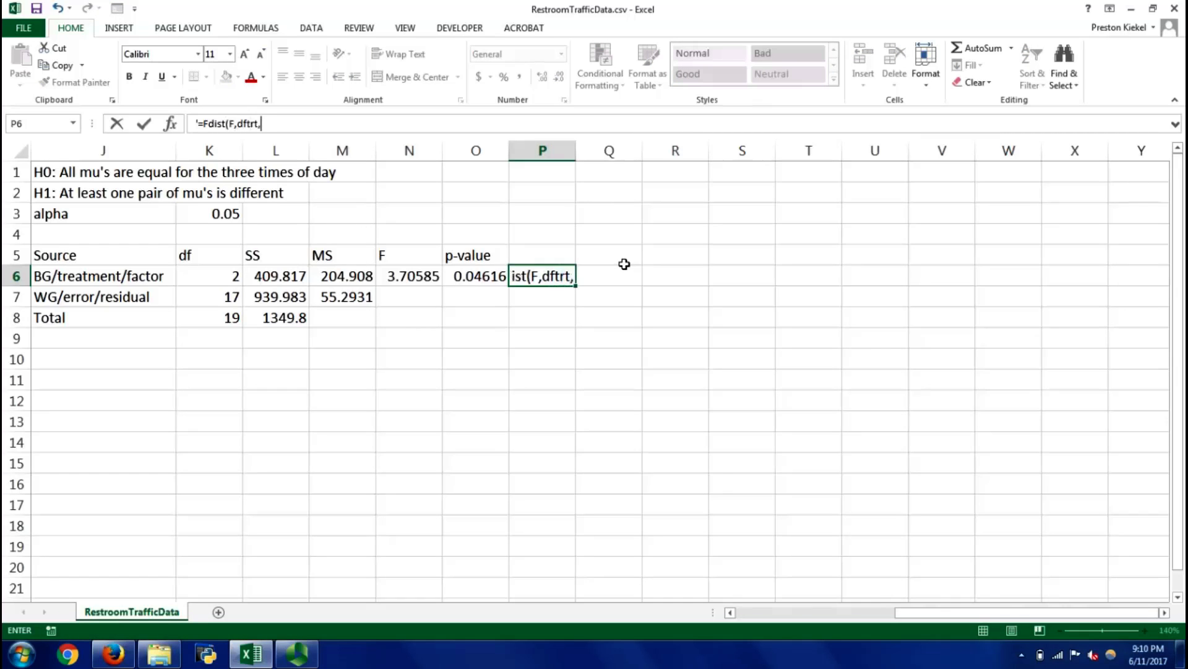
pyautogui.write('dferr)')
pyautogui.press('Return')
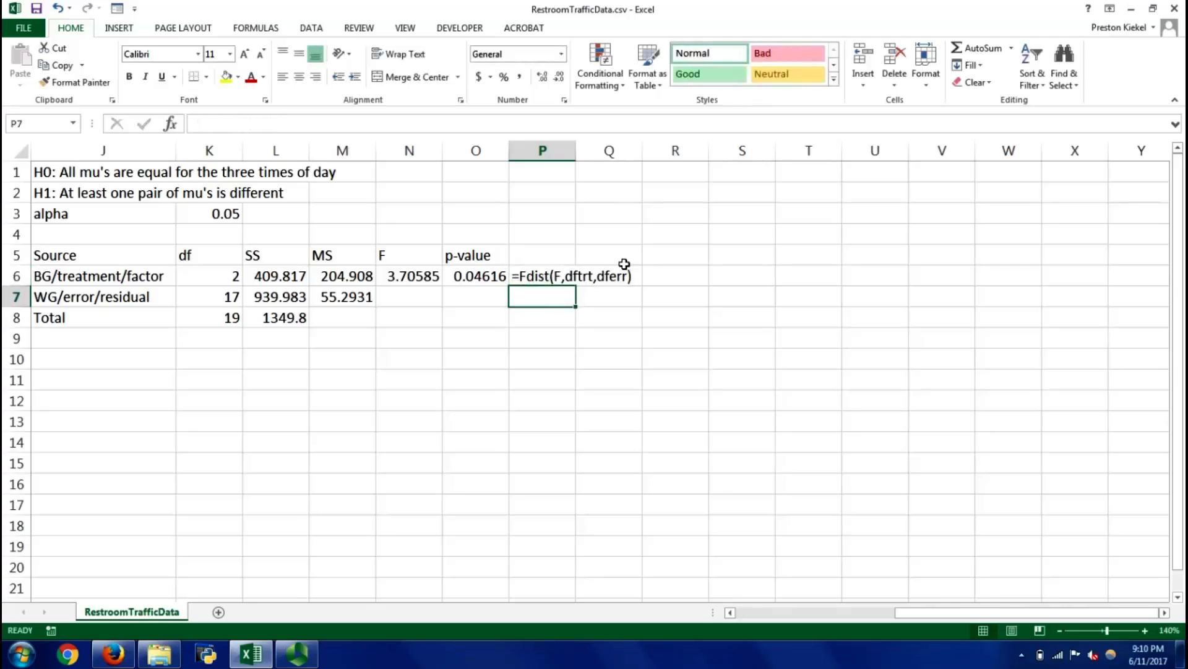
pyautogui.doubleClick(575, 150)
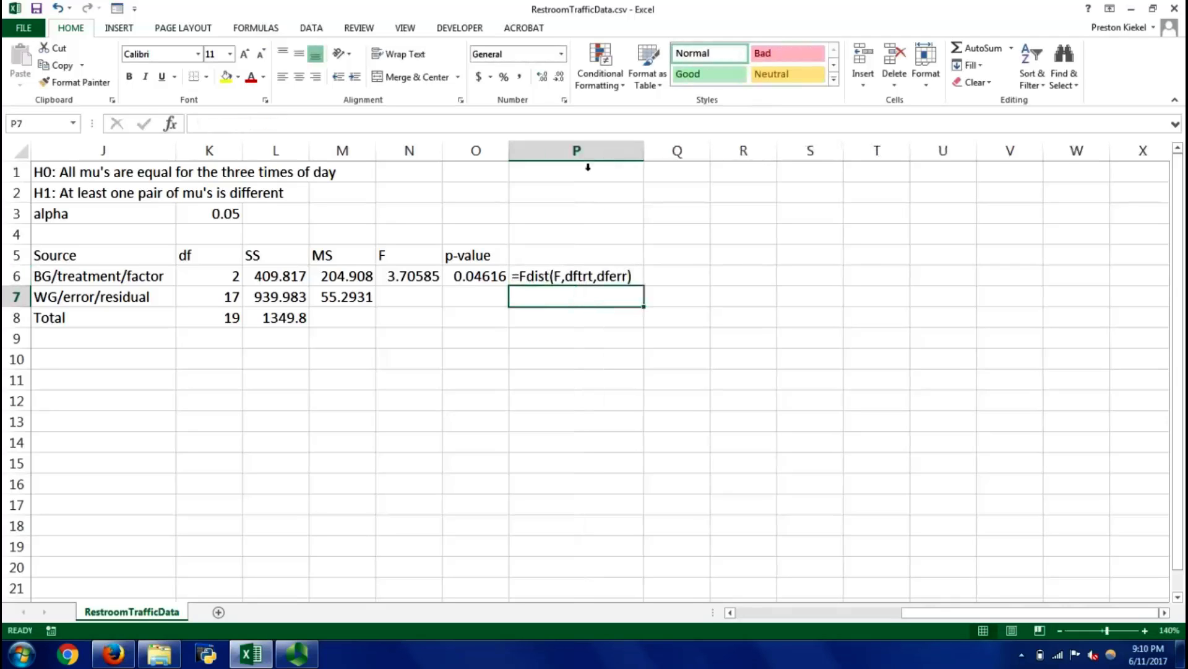
# Compare the p-value in O6 with the alpha level in K3
pyautogui.press('Up')
pyautogui.press('Left')
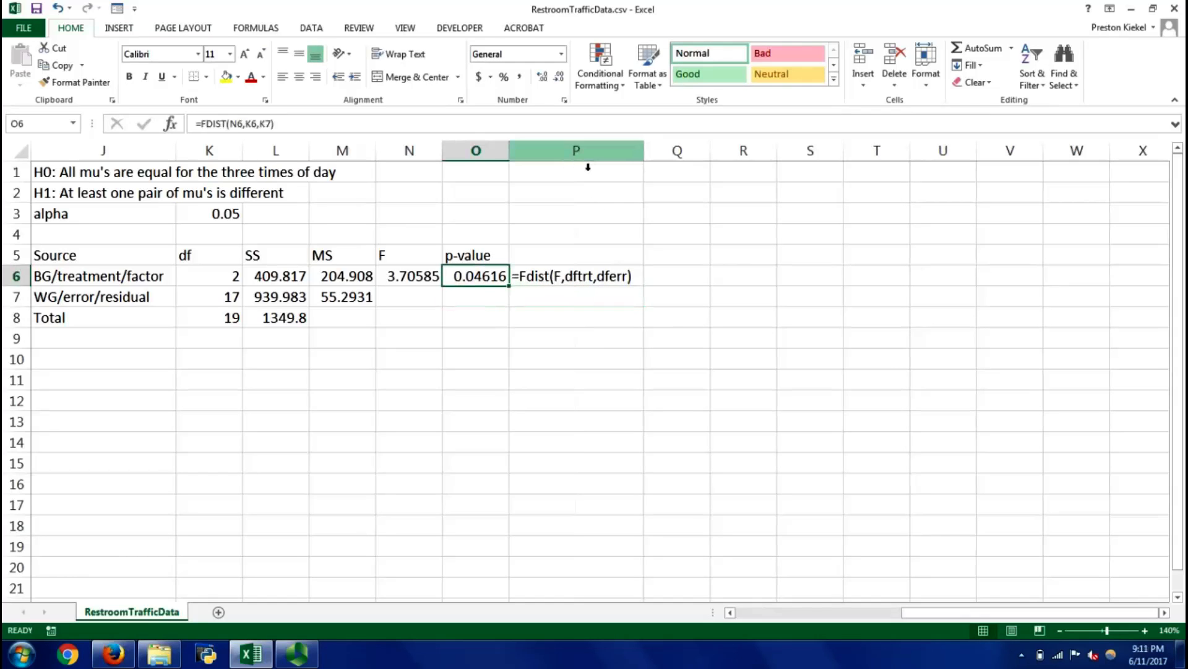
pyautogui.press('Left')
pyautogui.press('Left')
pyautogui.press('Left')
pyautogui.press('Left')
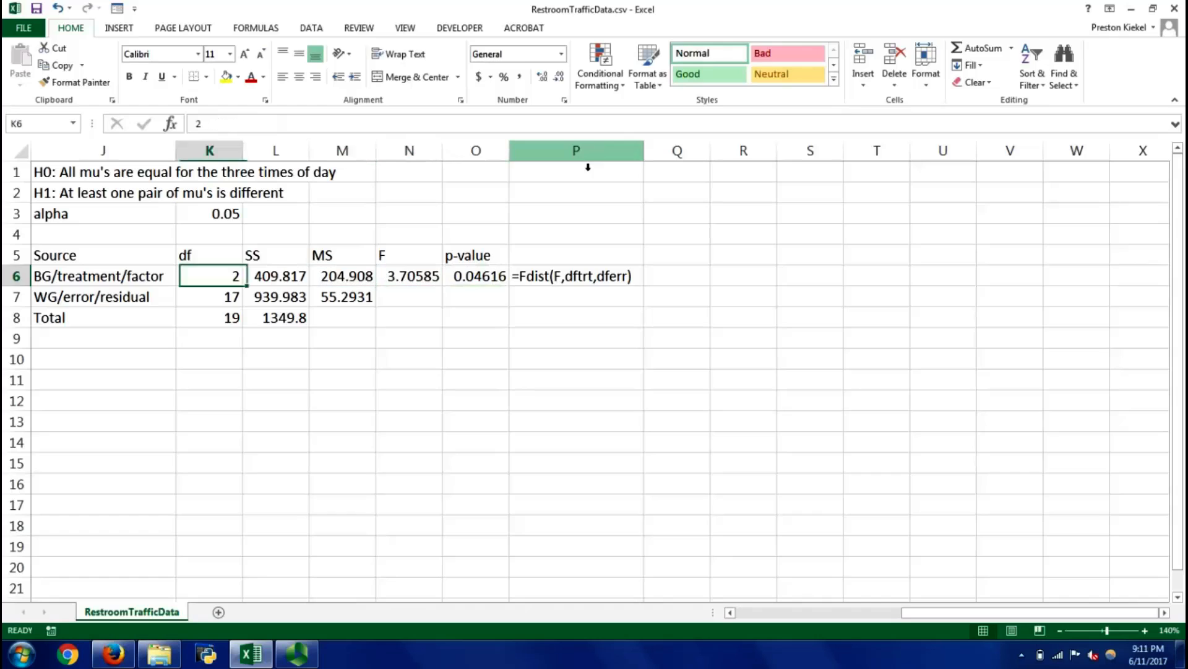
pyautogui.press('Up')
pyautogui.press('Up')
pyautogui.press('Up')
pyautogui.press('Down')
pyautogui.press('Down')
pyautogui.press('Down')
pyautogui.press('Down')
pyautogui.press('Down')
pyautogui.press('Down')
pyautogui.press('Down')
pyautogui.press('Down')
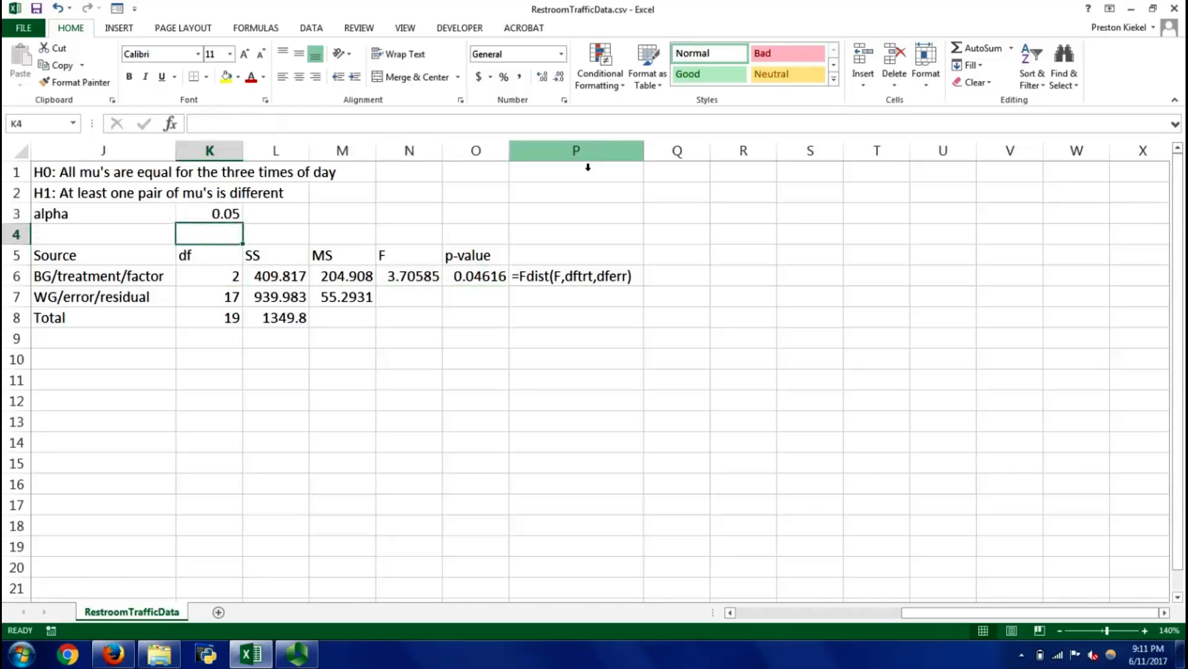
pyautogui.press('Up')
# Record the test decision "Reject H0" in J10, below the ANOVA table
pyautogui.press('Left')
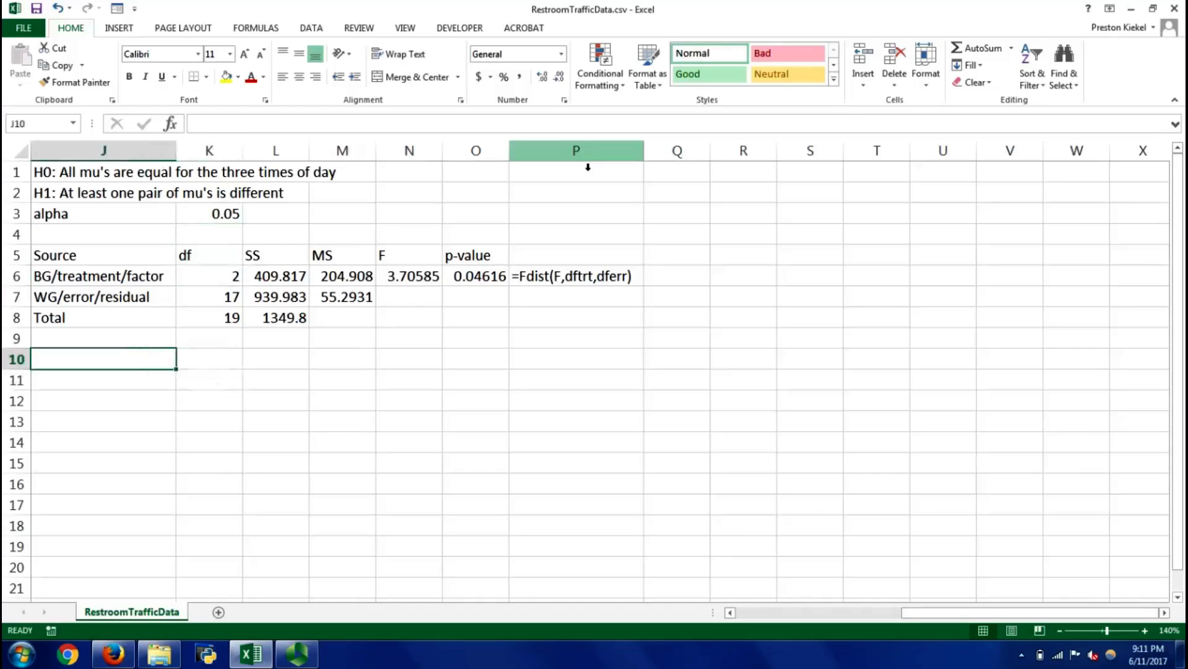
pyautogui.write('Reject h0')
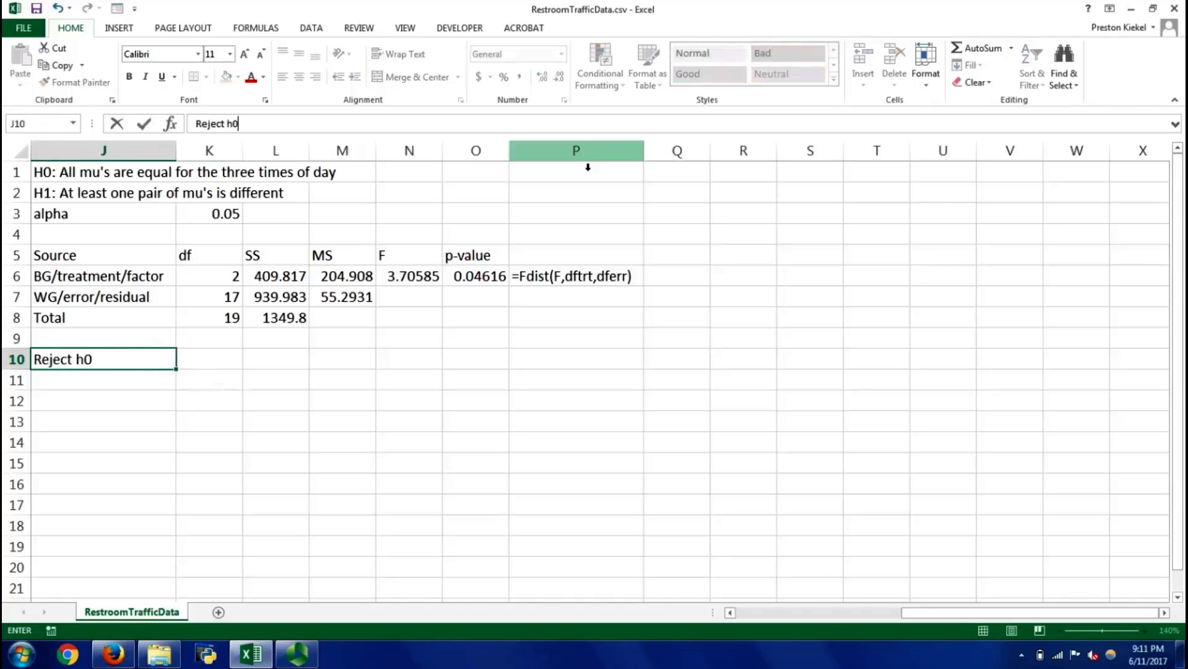
pyautogui.press('BackSpace')
pyautogui.press('BackSpace')
pyautogui.write('H0')
pyautogui.press('Return')
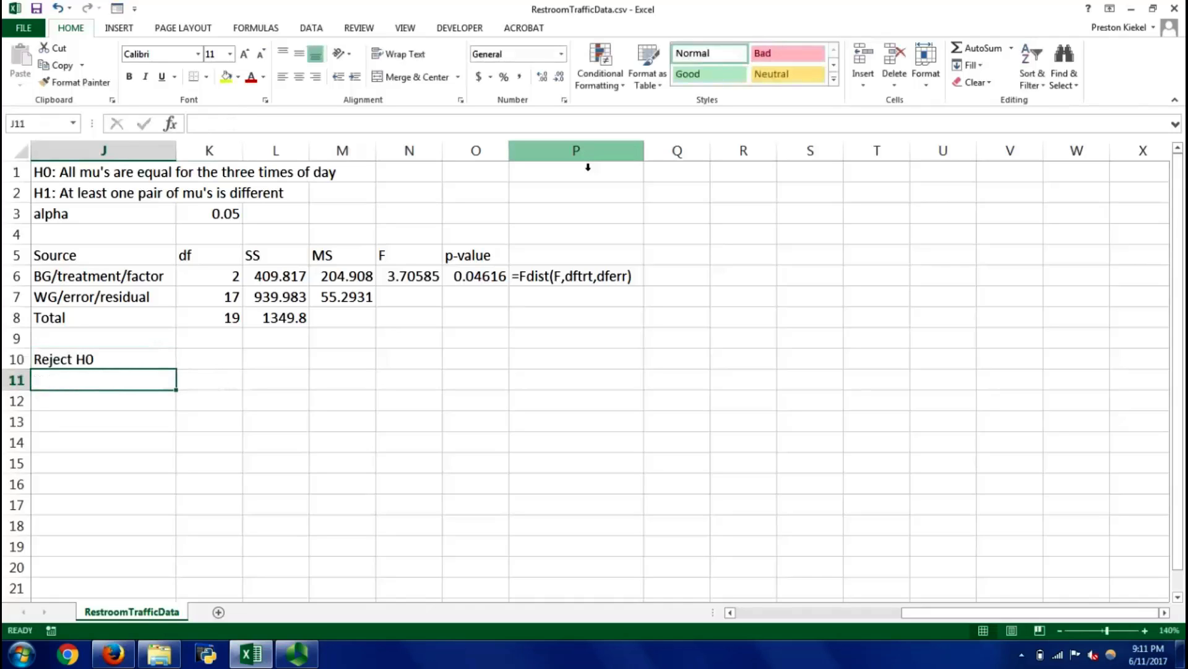
# Write the conclusion "Conclude: At least one pair of means is significantly different from 0." in J11, below the test decision
pyautogui.write('Conclude: ')
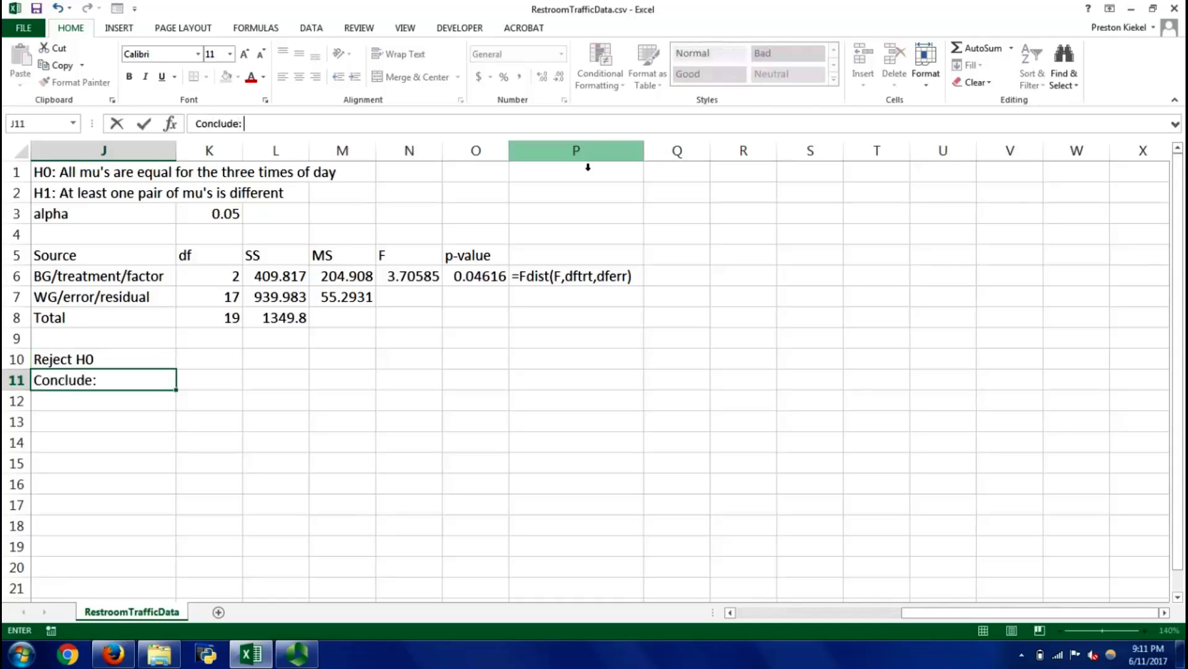
pyautogui.write('At least one pa')
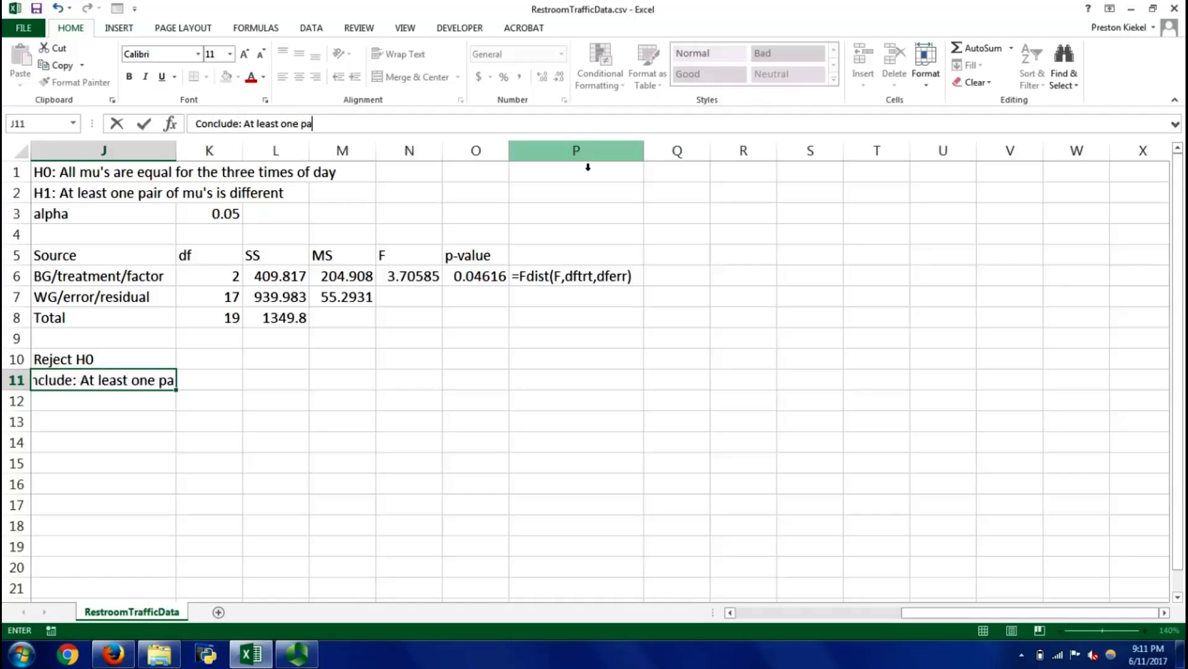
pyautogui.write('ir of means is')
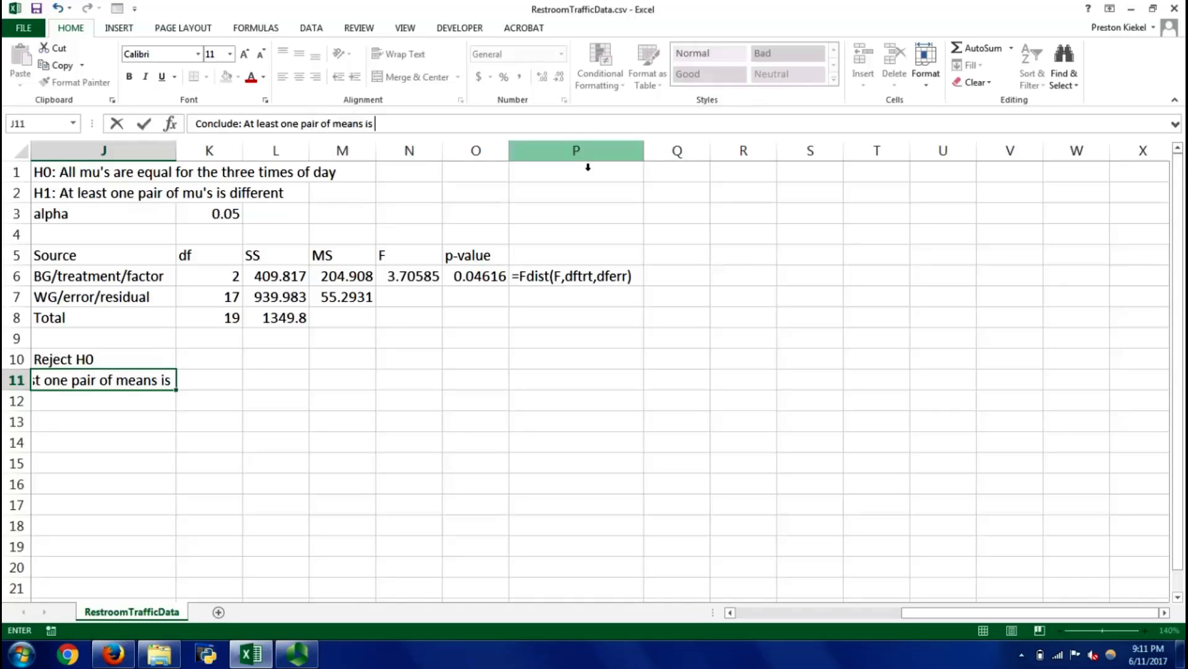
pyautogui.write(' signific')
pyautogui.write('ant')
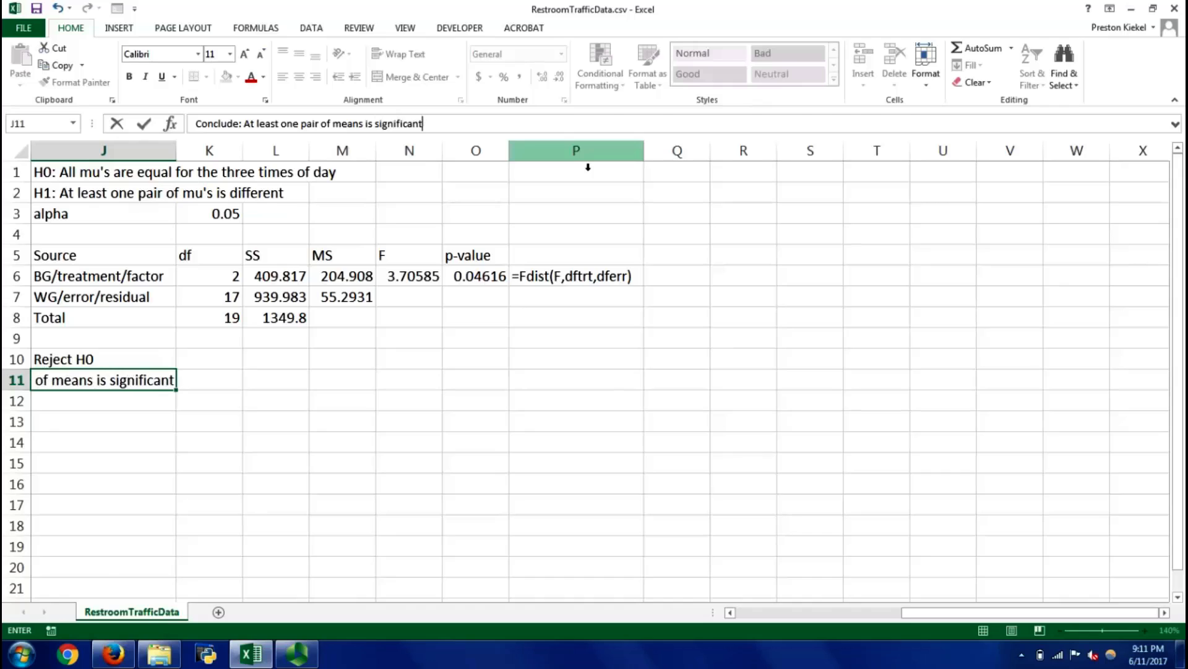
pyautogui.write('ly different from 0.')
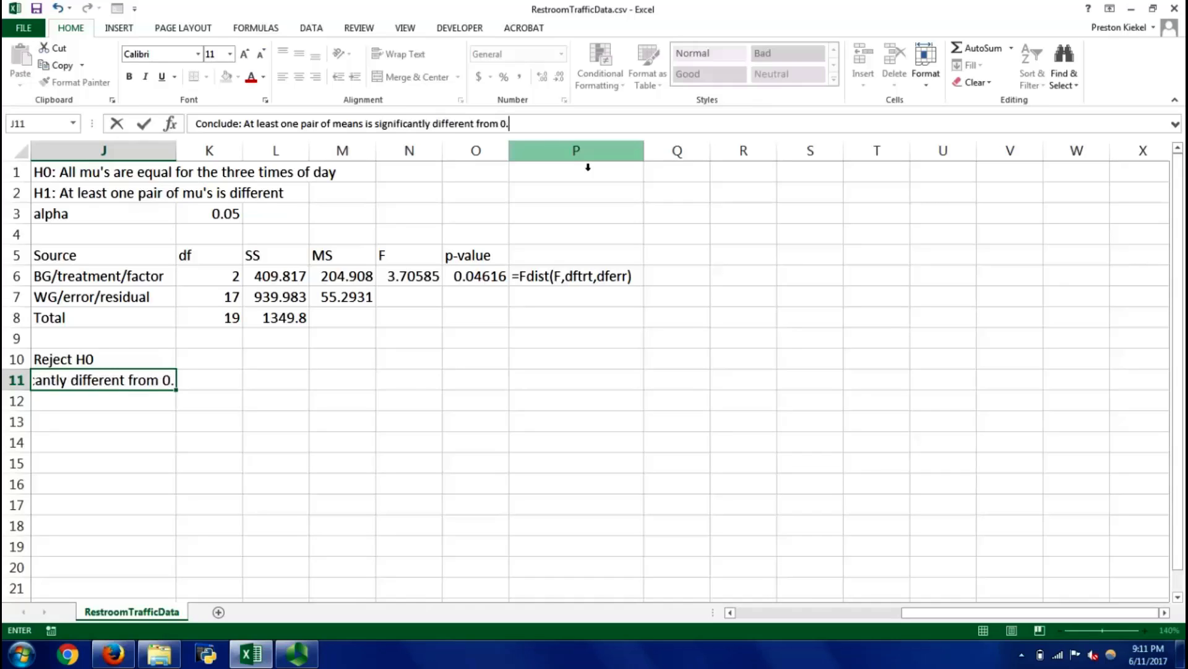
pyautogui.press('Return')
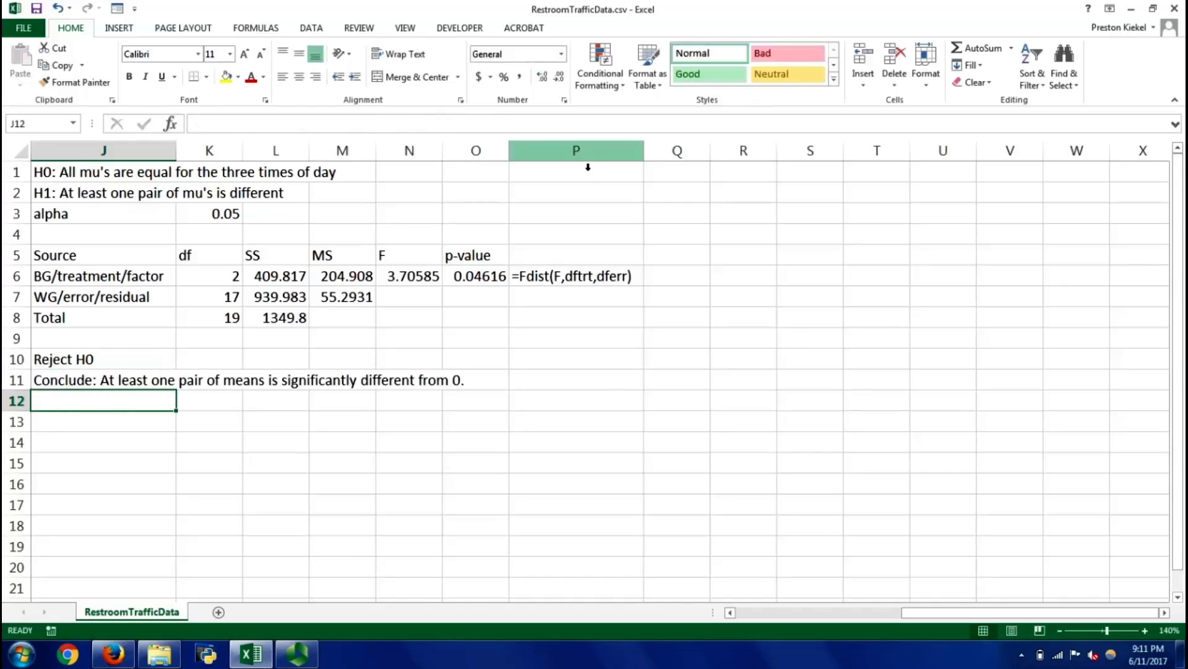
# Correct the end of the conclusion in J11 by replacing "0" with "eachother" before the period
pyautogui.press('Up')
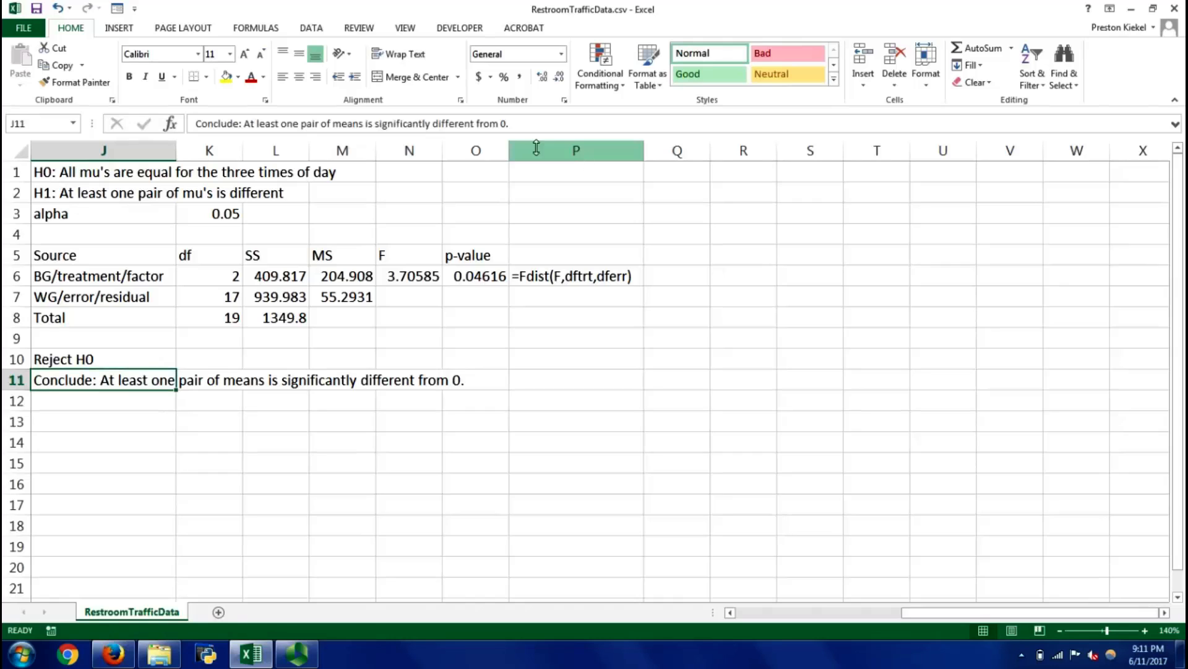
pyautogui.click(536, 128)
pyautogui.press('Left')
pyautogui.press('BackSpace')
pyautogui.write('eacho')
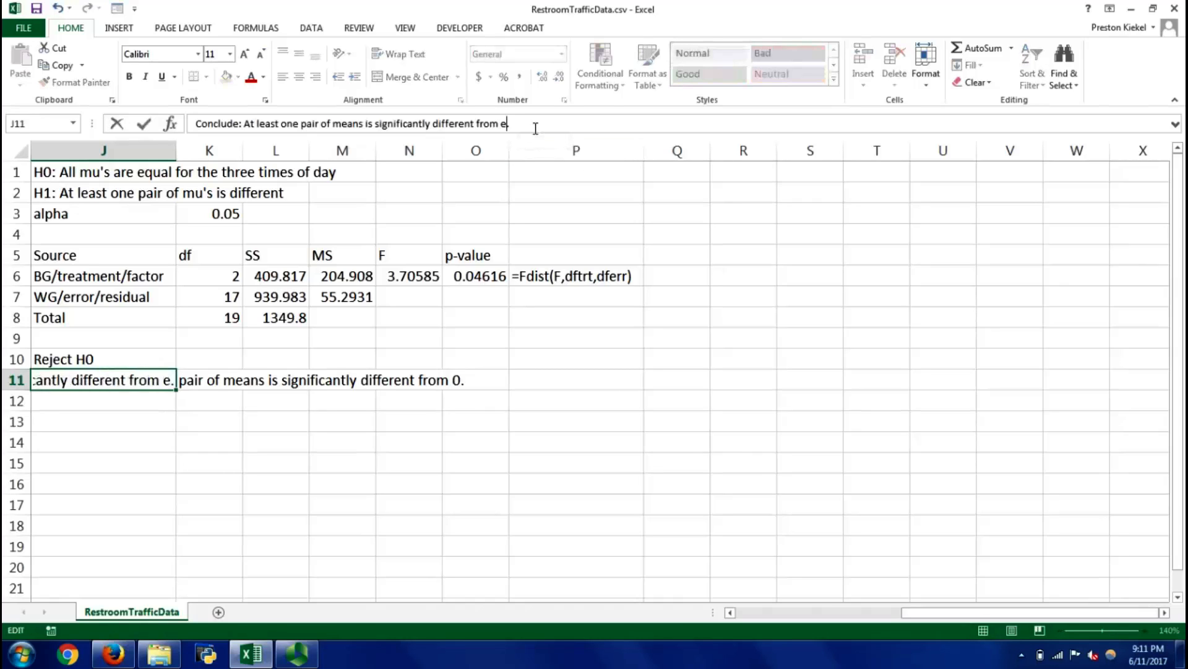
pyautogui.write('ther')
pyautogui.press('Return')
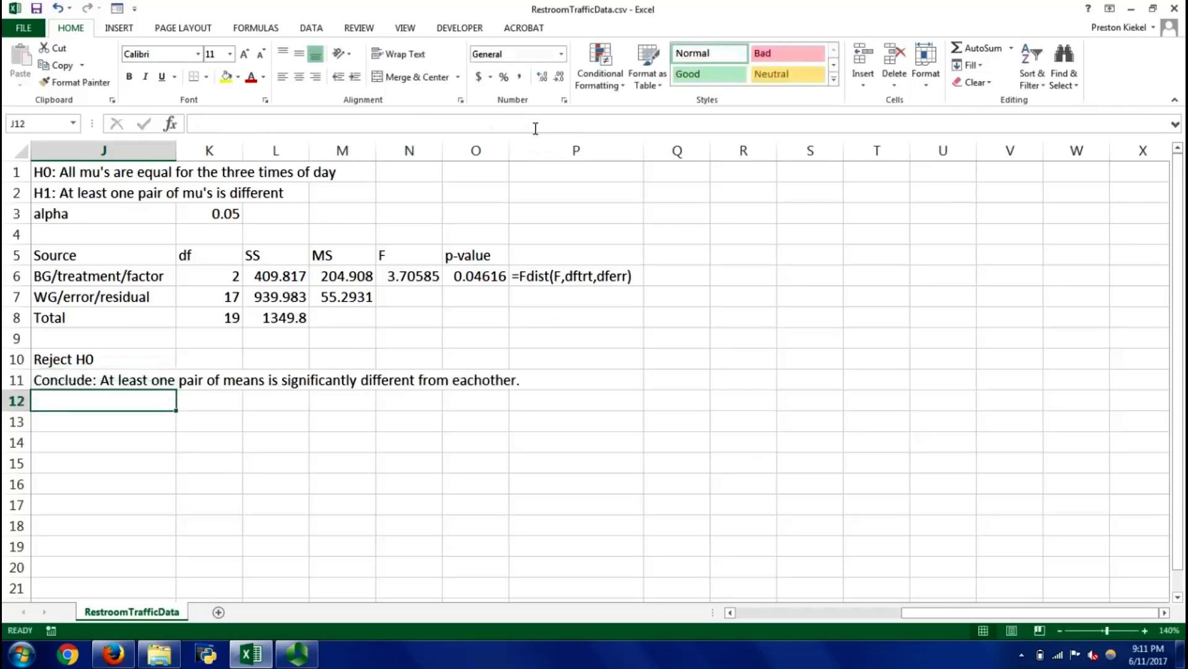
# Examine the time-of-day groups in column B of the data, and review the written conclusion in J11
pyautogui.press('Up')
pyautogui.press('Home')
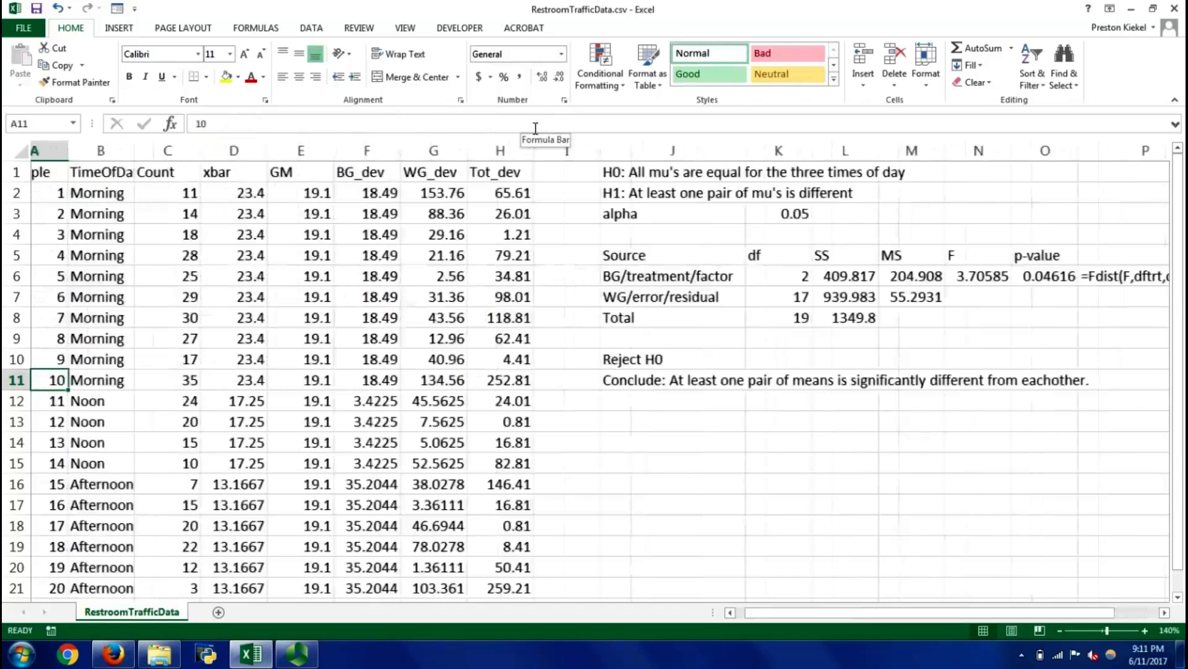
pyautogui.press('Right')
pyautogui.press('Up')
pyautogui.press('Down')
pyautogui.press('Down')
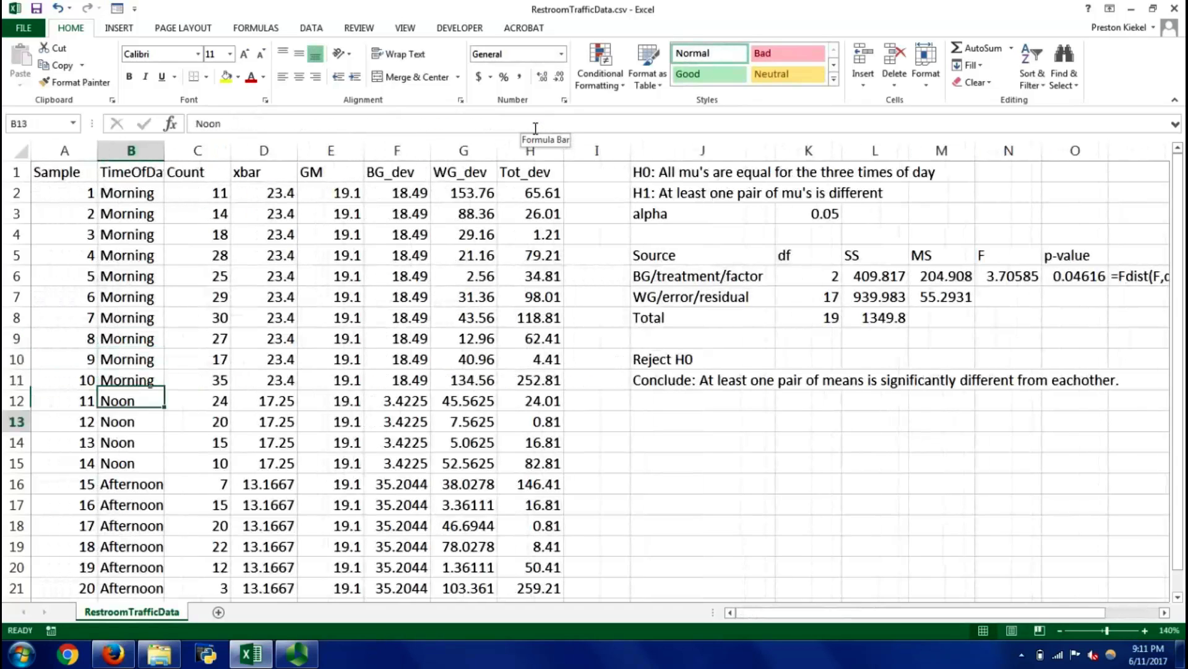
pyautogui.press('Up')
pyautogui.press('Up')
pyautogui.press('Down')
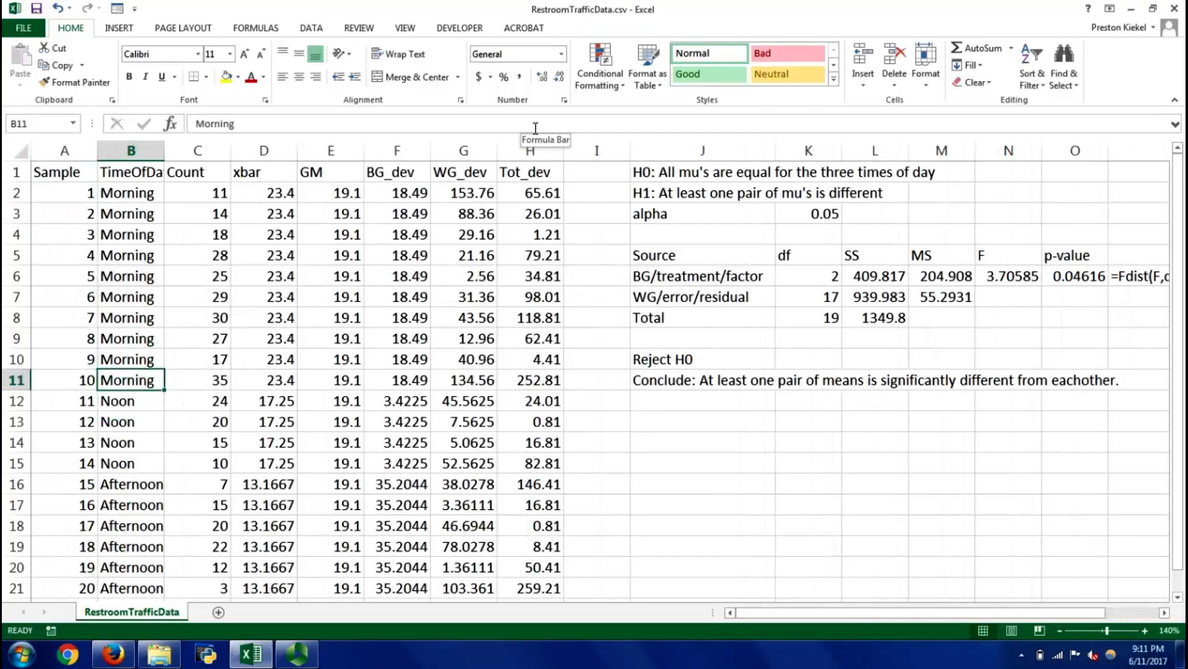
pyautogui.hotkey('ctrl', 'Right')
pyautogui.hotkey('ctrl', 'Right')
pyautogui.hotkey('ctrl', 'Right')
pyautogui.hotkey('ctrl', 'Left')
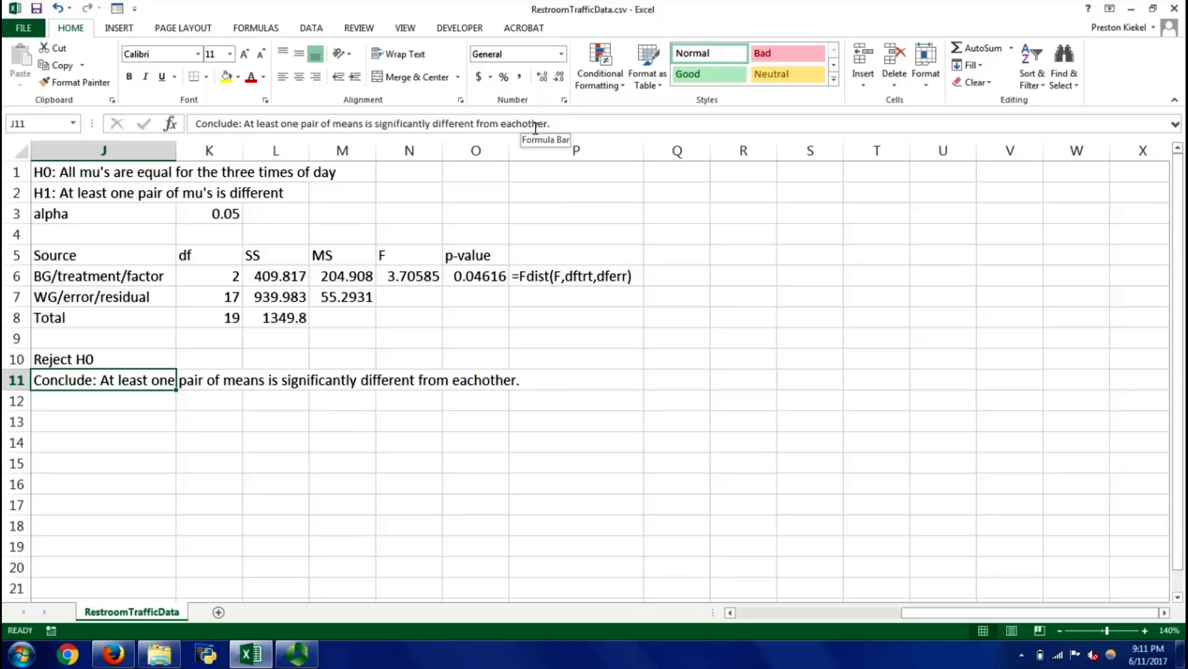
pyautogui.press('Return')
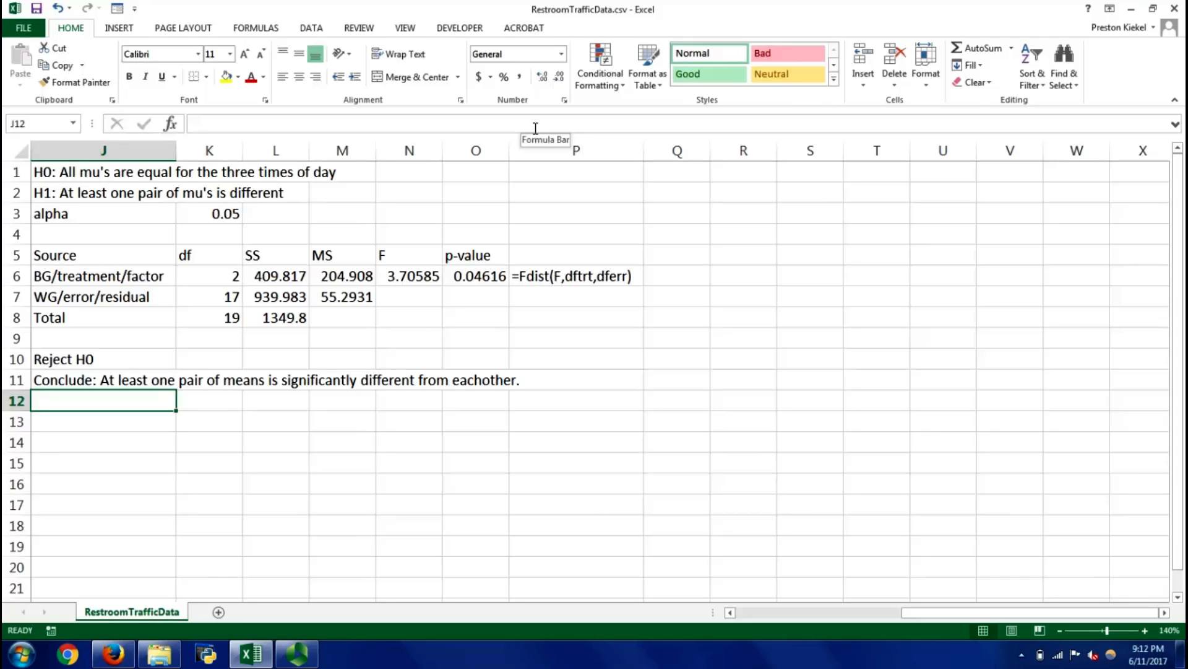
pyautogui.hotkey('alt', 'Tab')
pyautogui.press('Tab')
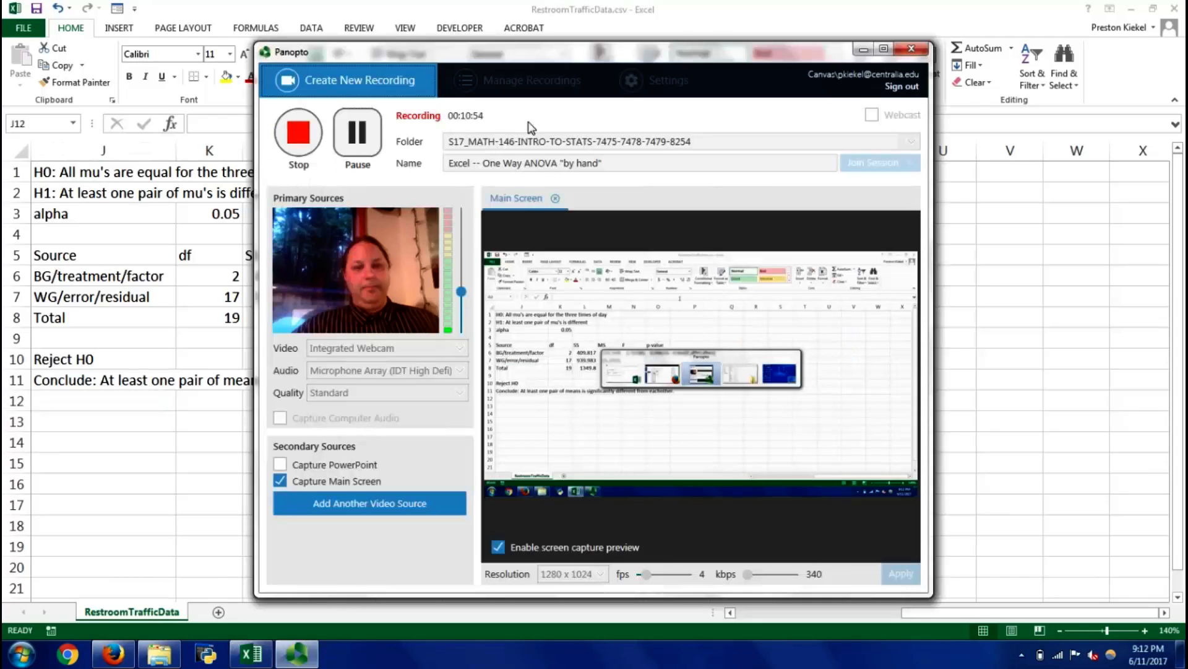